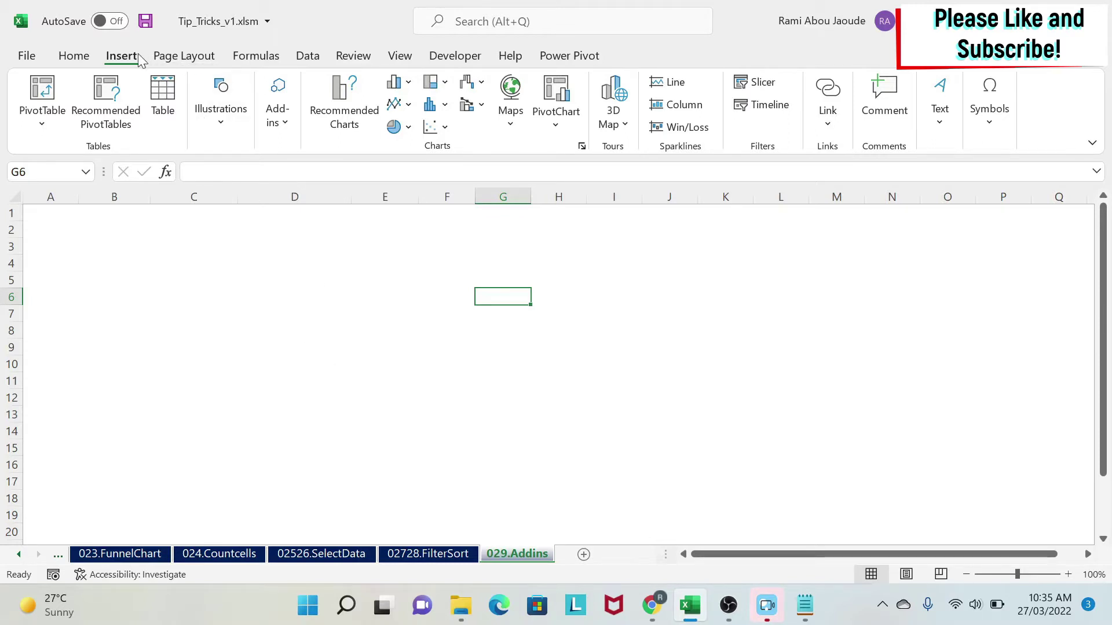
Remove the QR4Office add-in from My Add-ins, confirm, and close the Office Add-ins dialog.
{"action": "left_click", "coordinate": [277, 126]}
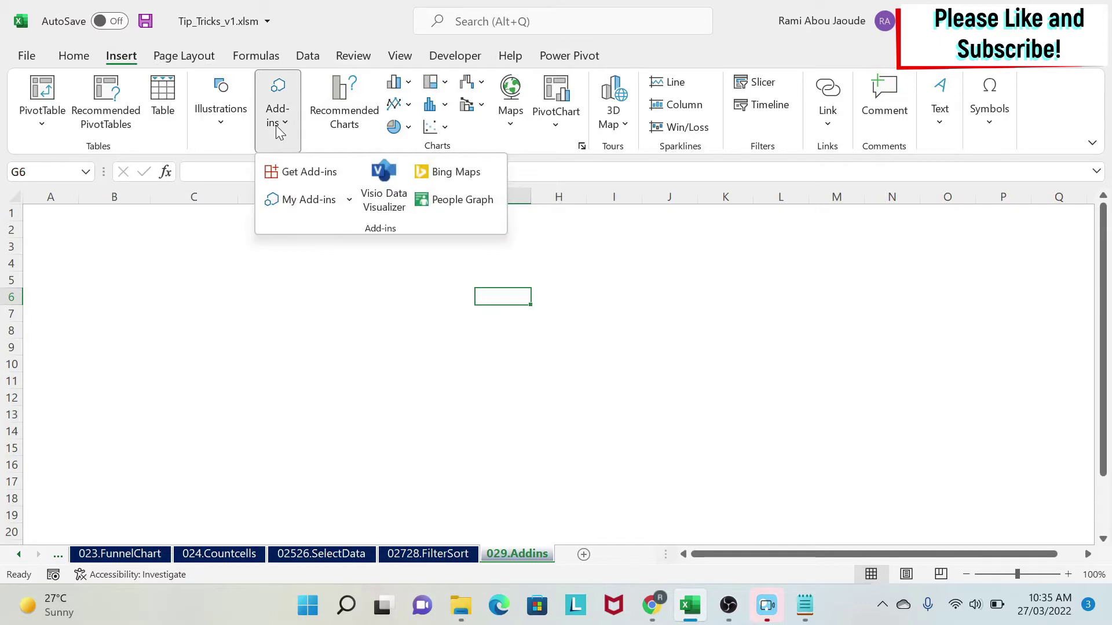
{"action": "left_click", "coordinate": [308, 207]}
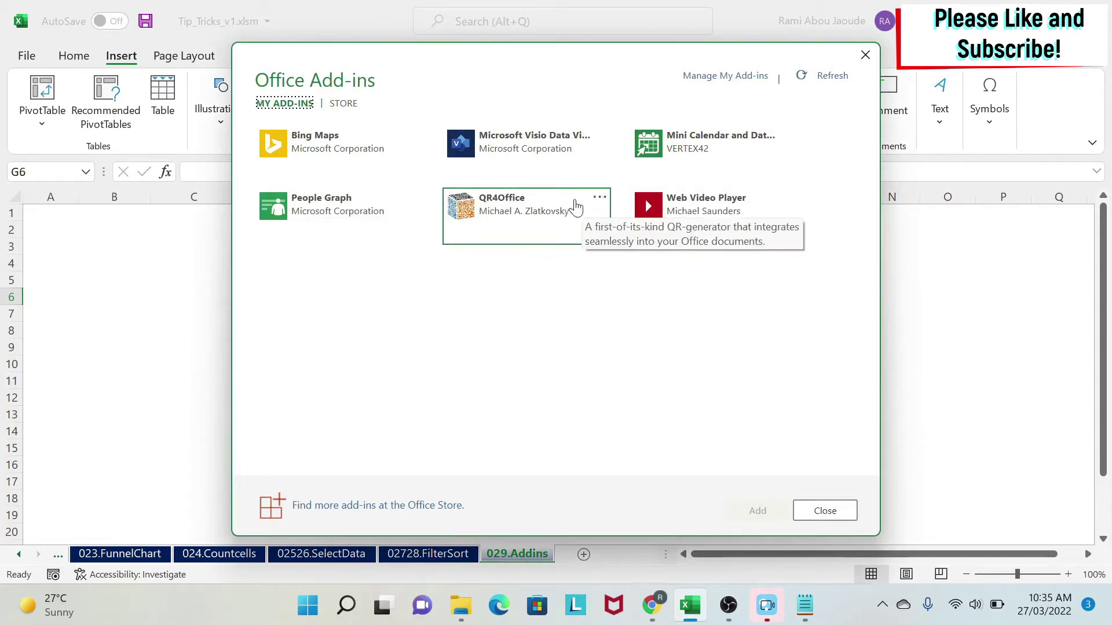
{"action": "left_click", "coordinate": [599, 199]}
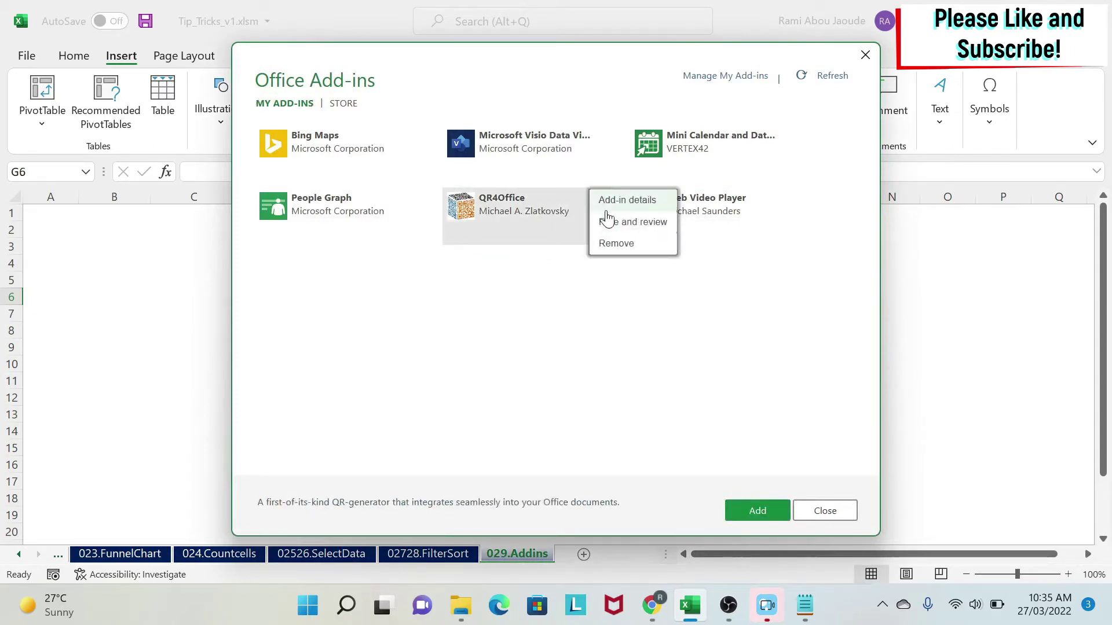
{"action": "left_click", "coordinate": [621, 243]}
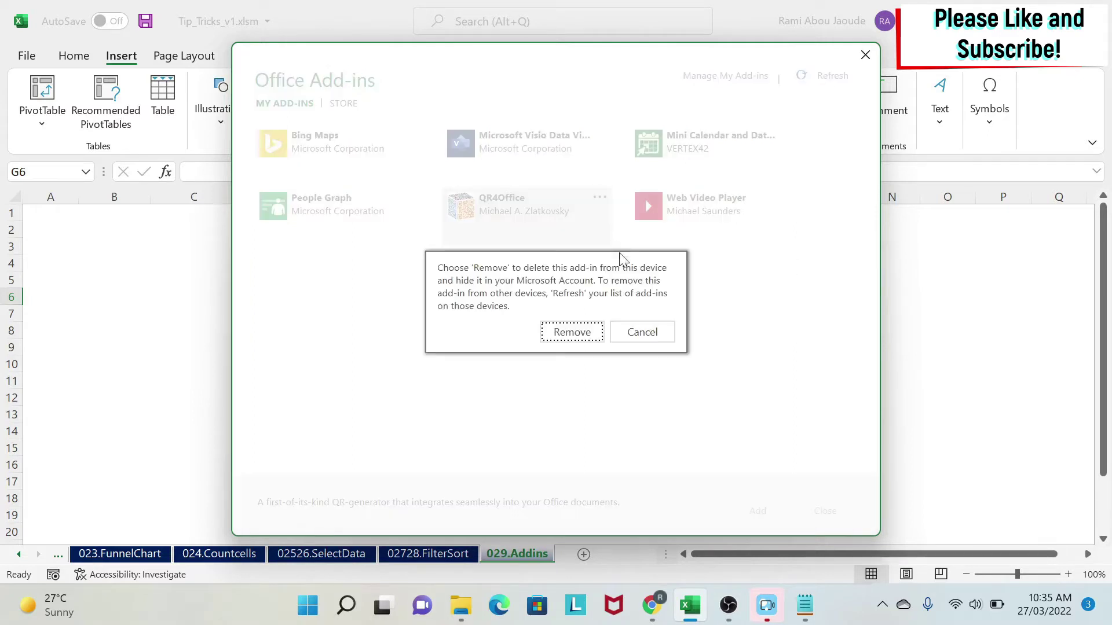
{"action": "left_click", "coordinate": [572, 333]}
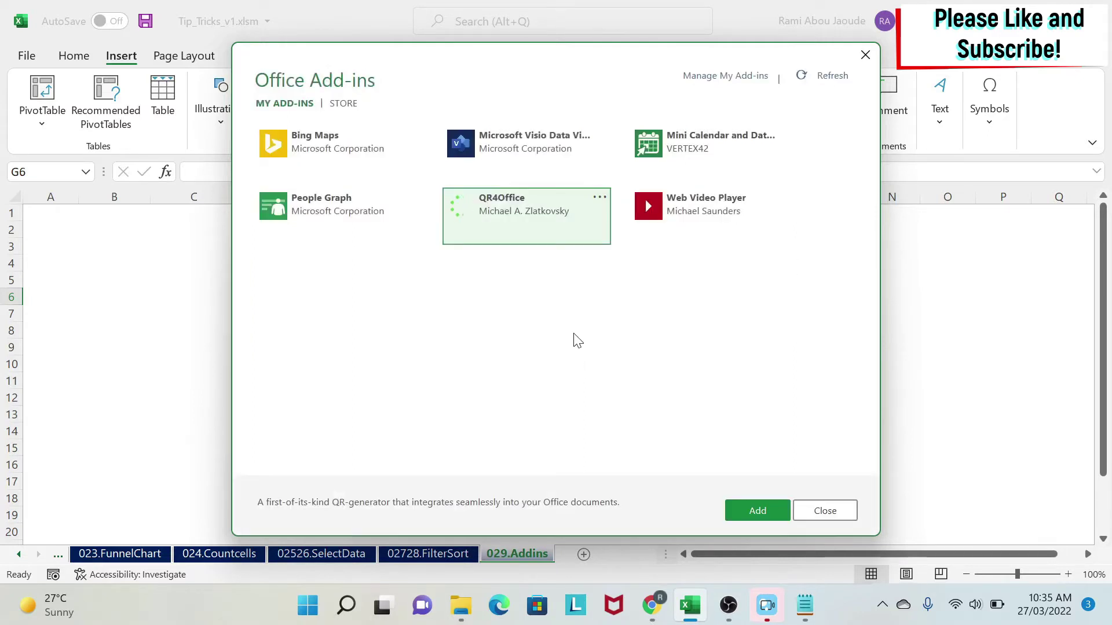
{"action": "left_click", "coordinate": [826, 512]}
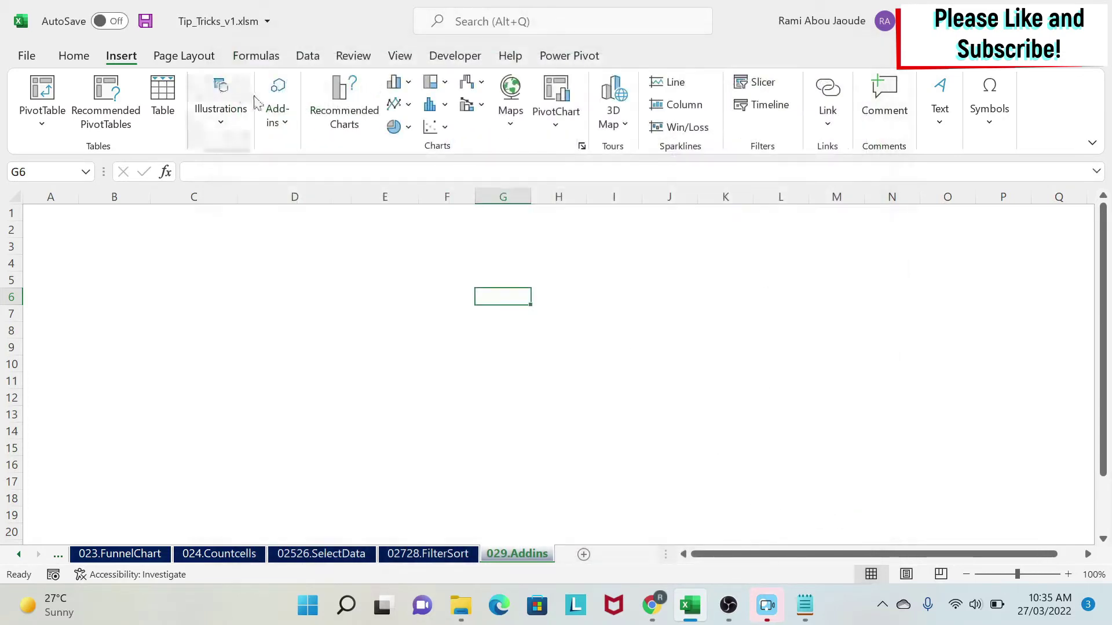
Search the add-in store for QR4office, add it, and accept the license terms.
{"action": "left_click", "coordinate": [283, 109]}
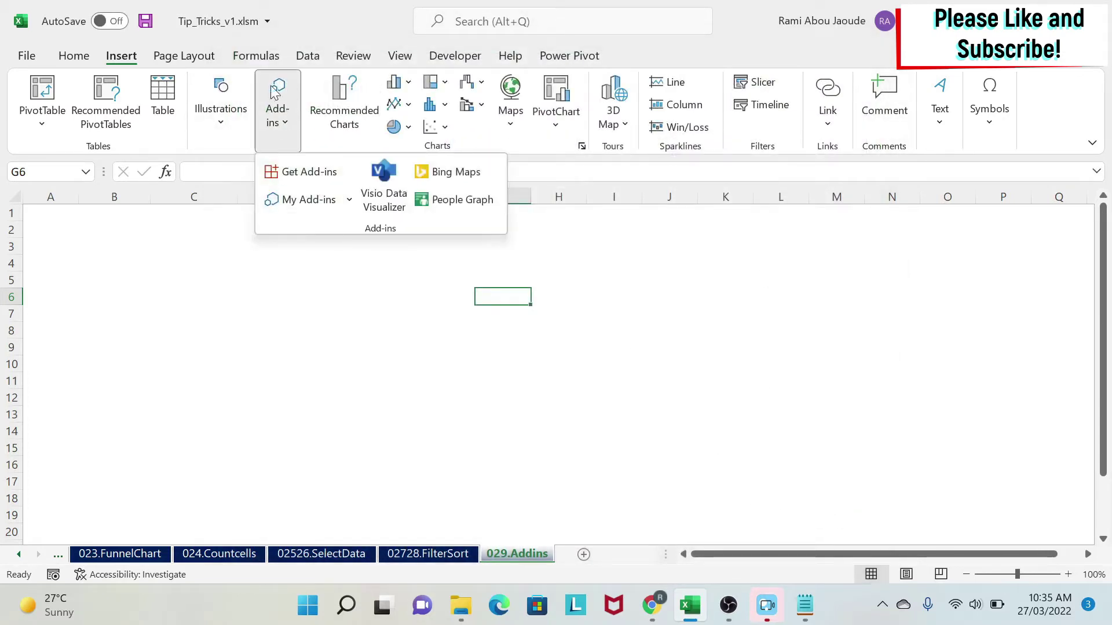
{"action": "left_click", "coordinate": [302, 172]}
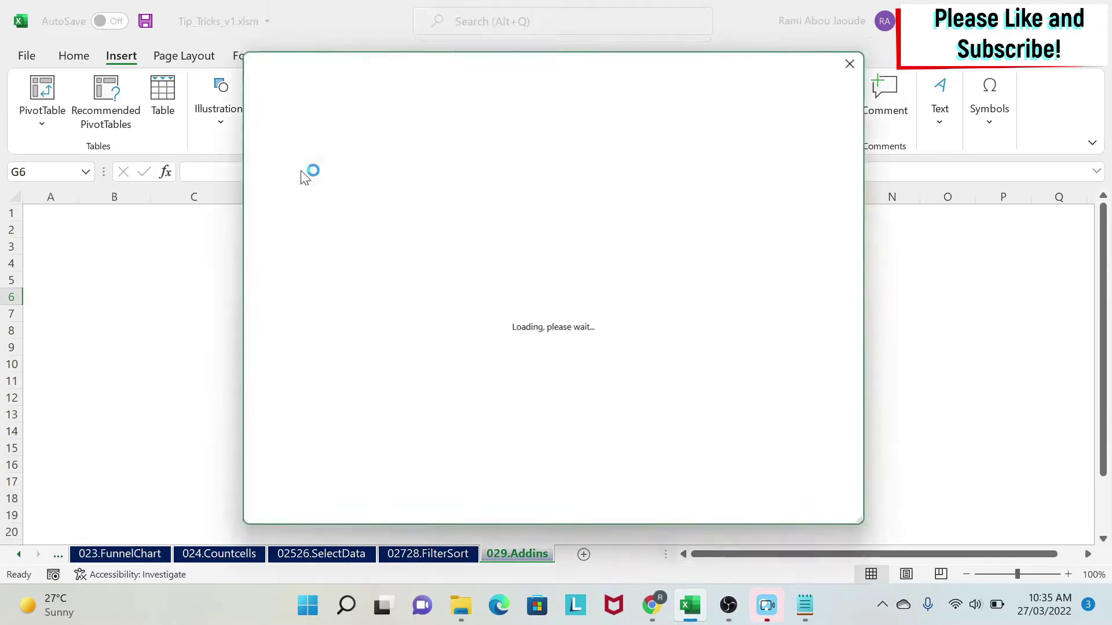
{"action": "left_click", "coordinate": [335, 175]}
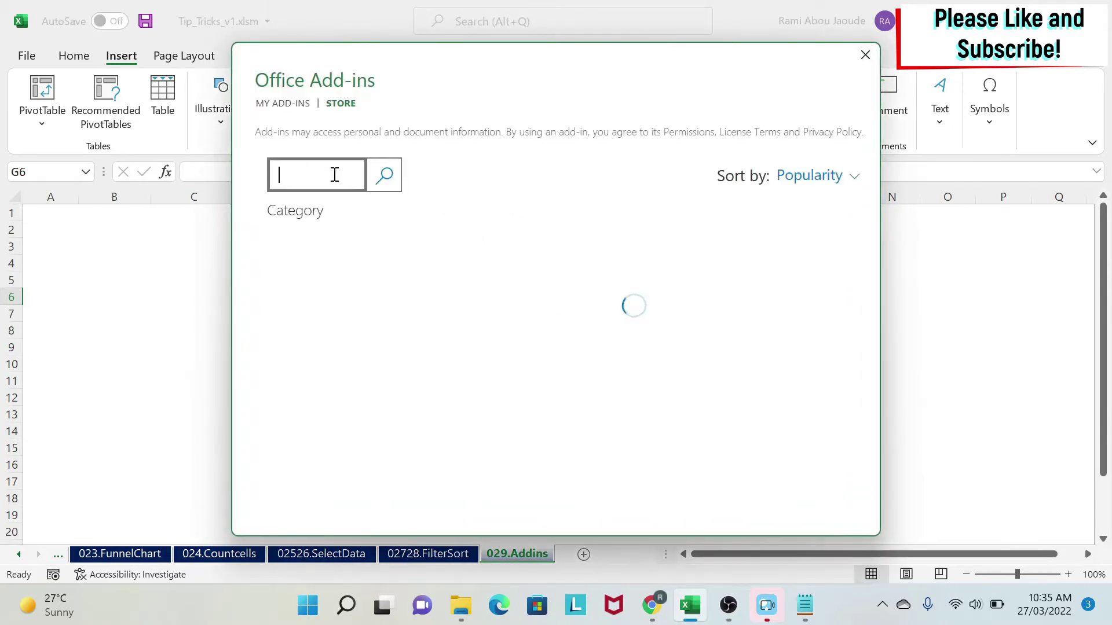
{"action": "type", "text": "QR4office"}
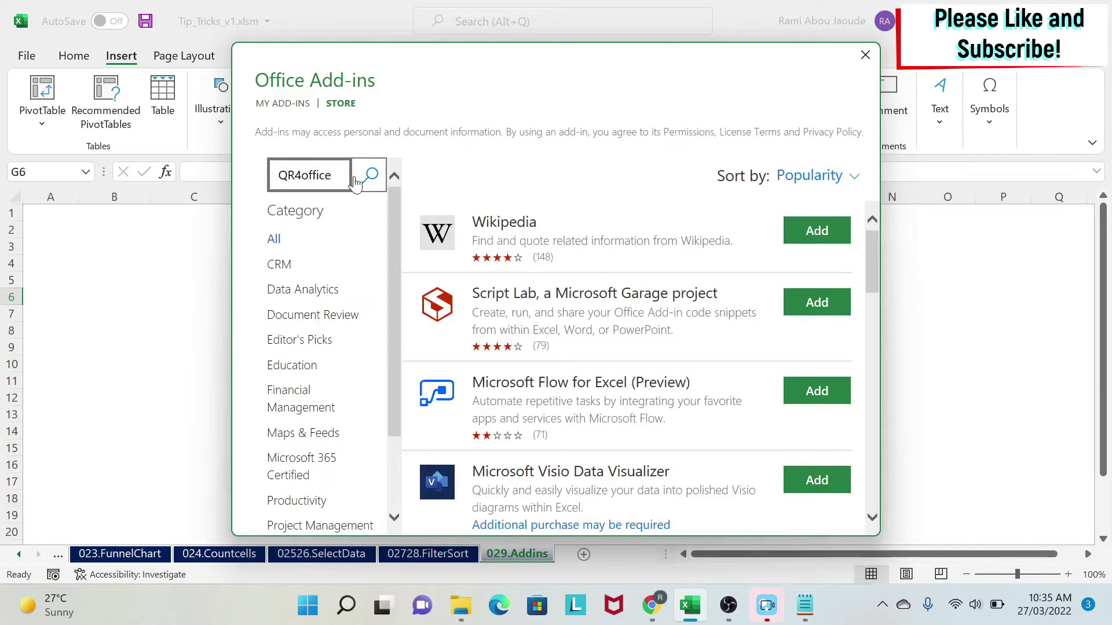
{"action": "left_click", "coordinate": [368, 176]}
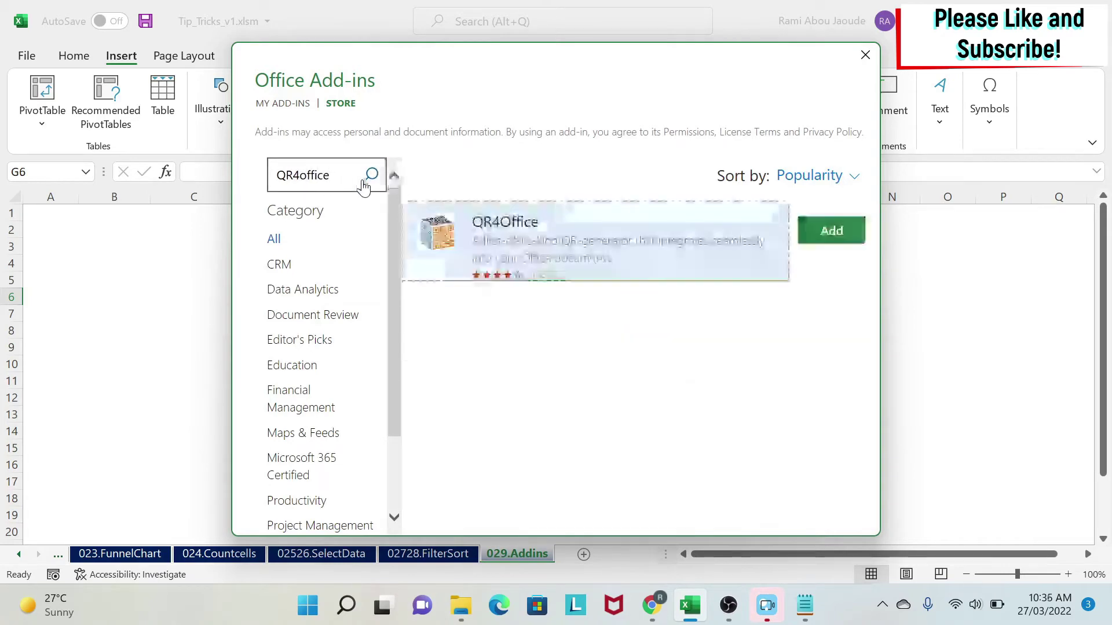
{"action": "left_click", "coordinate": [829, 227]}
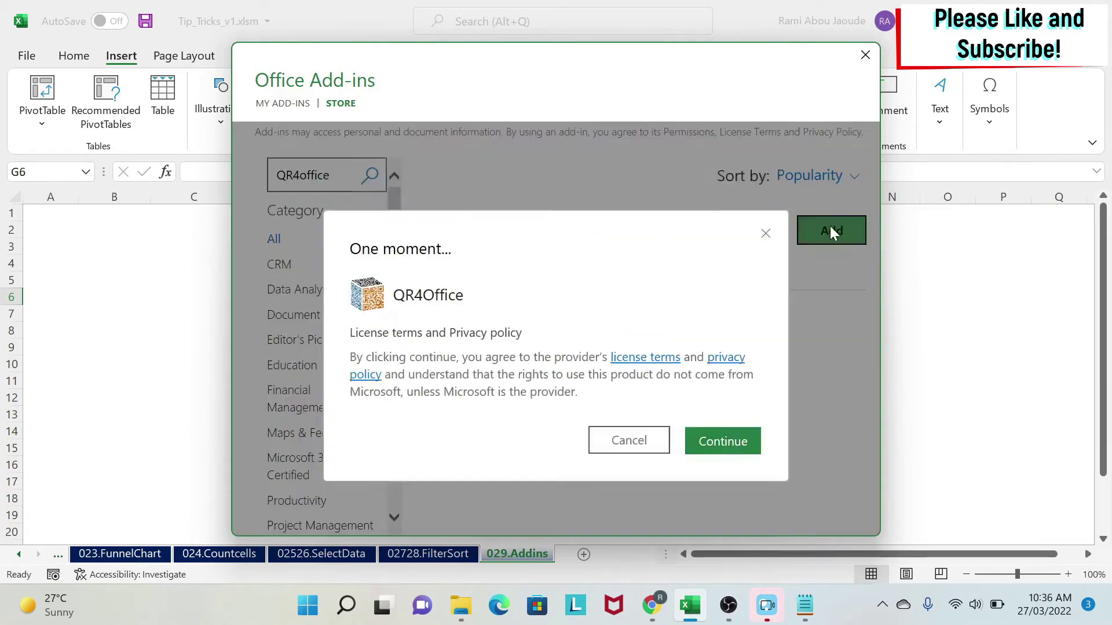
{"action": "left_click", "coordinate": [733, 371]}
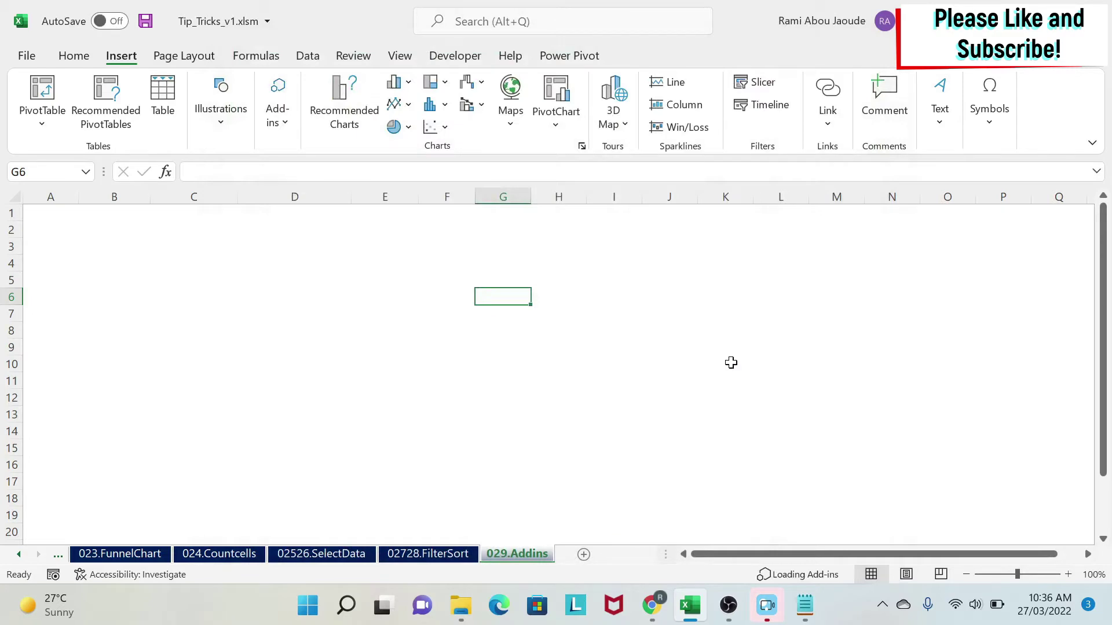
Check that QR4Office now appears in My Add-ins, then close the dialog.
{"action": "left_click", "coordinate": [278, 110]}
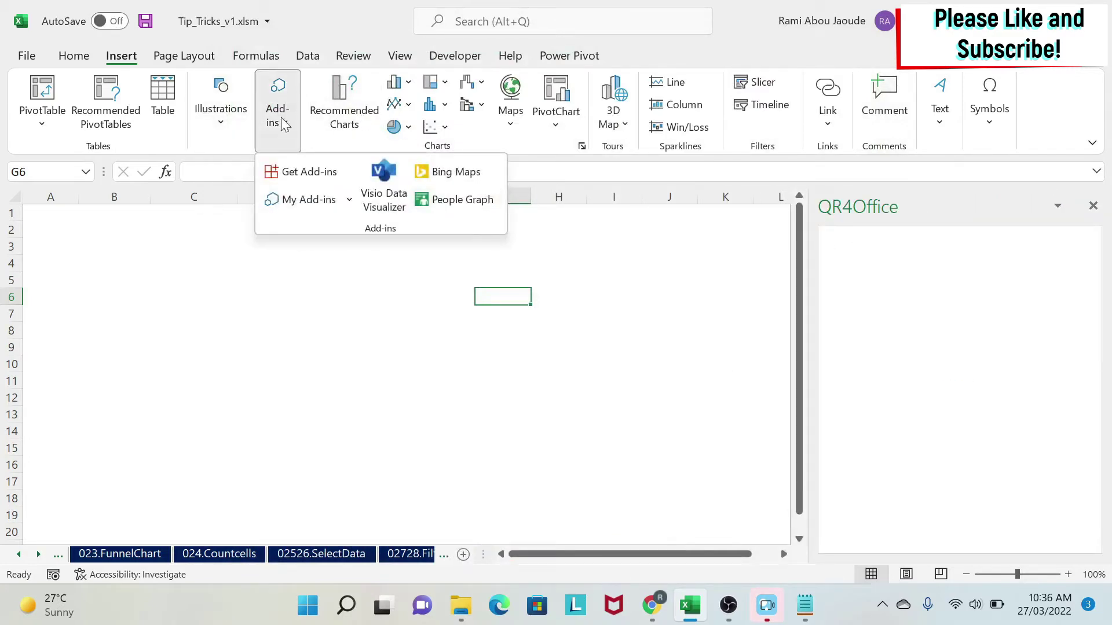
{"action": "left_click", "coordinate": [290, 199]}
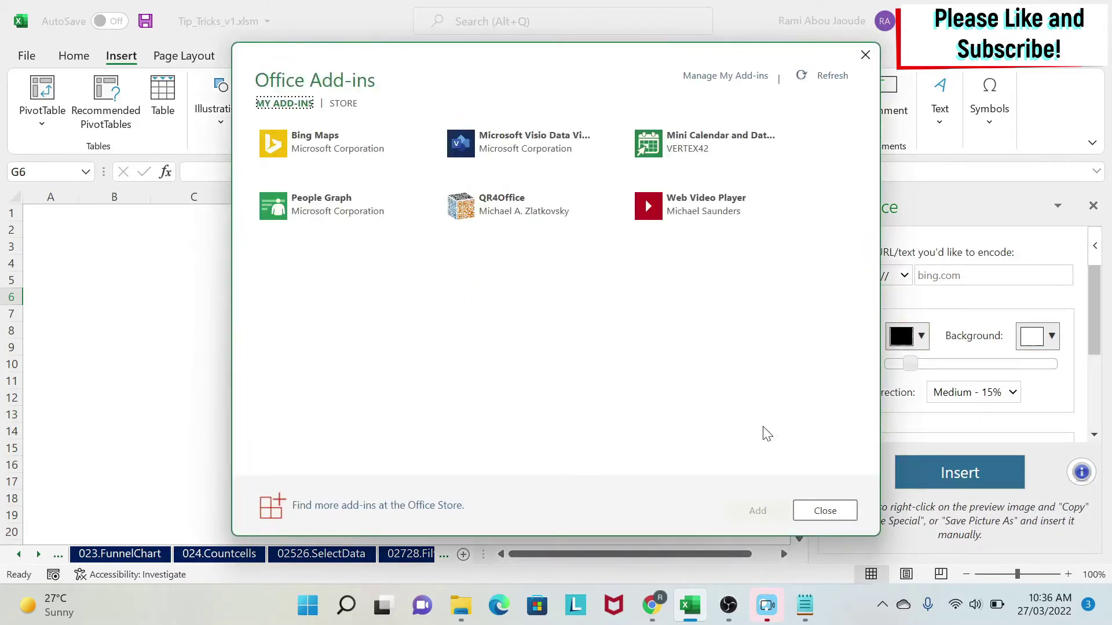
{"action": "left_click", "coordinate": [833, 518]}
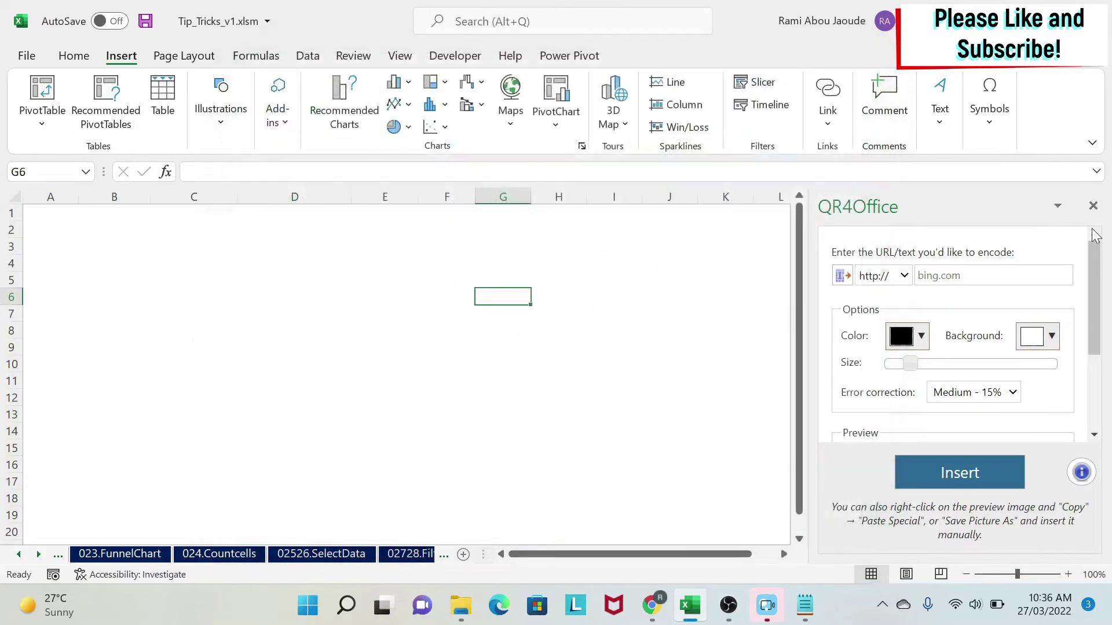
Close the QR4Office pane and insert Microsoft Visio Data Visualizer from My Add-ins.
{"action": "left_click", "coordinate": [1092, 209]}
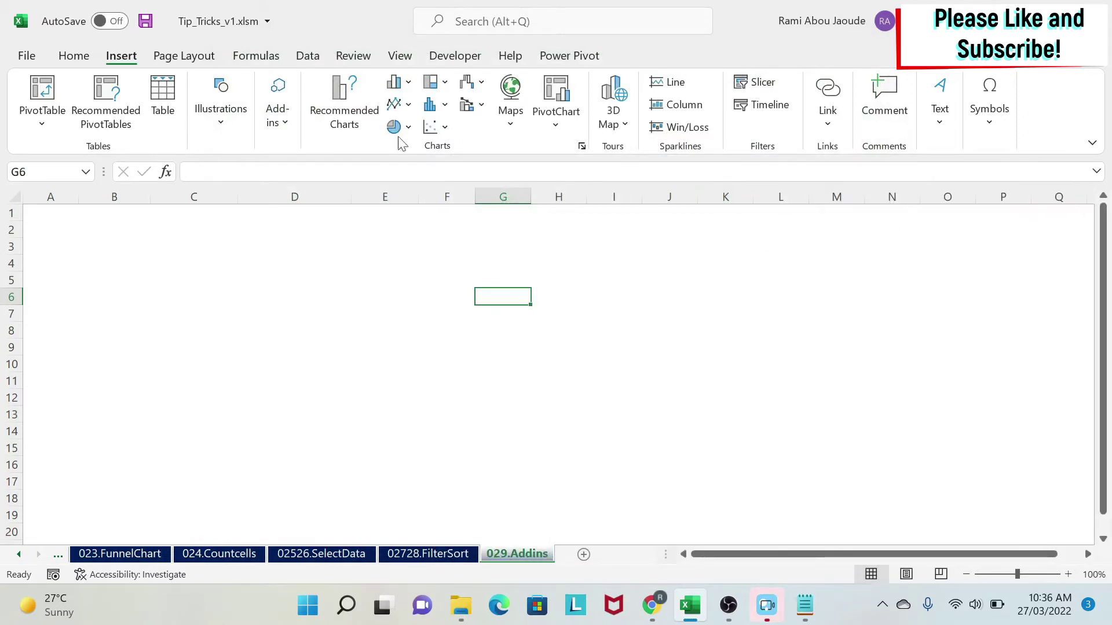
{"action": "left_click", "coordinate": [288, 108]}
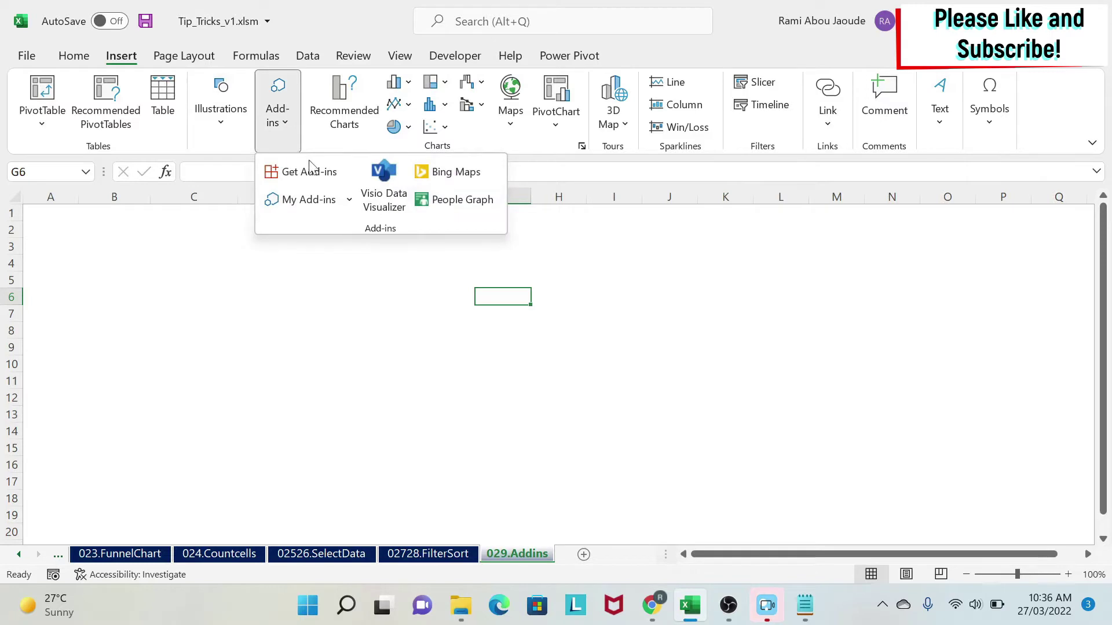
{"action": "left_click", "coordinate": [393, 211]}
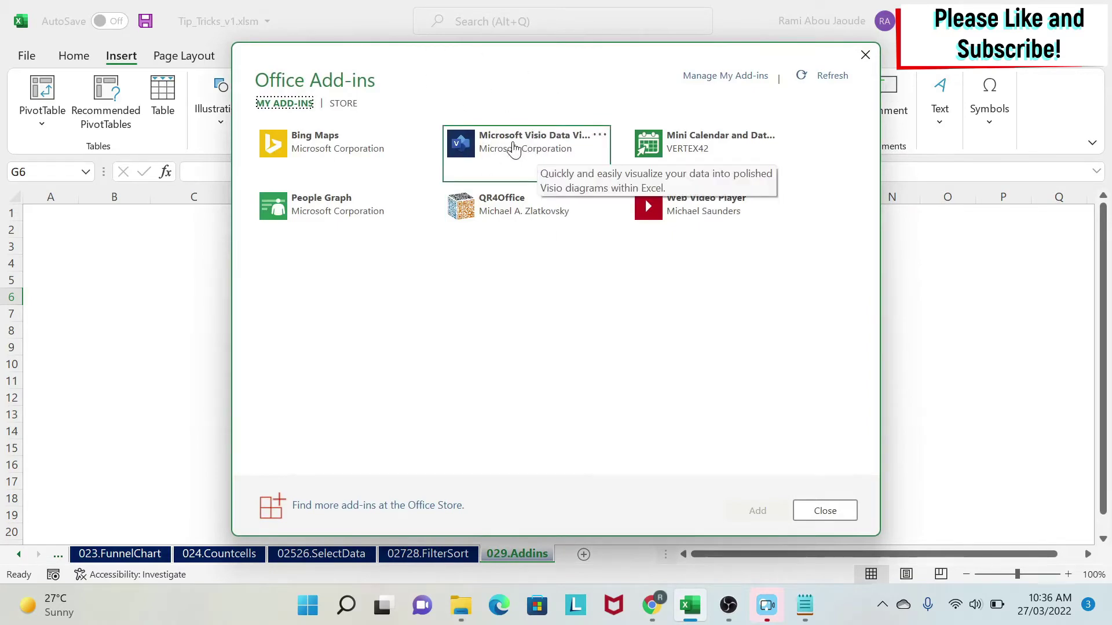
{"action": "left_click", "coordinate": [513, 150]}
{"action": "left_click", "coordinate": [758, 511]}
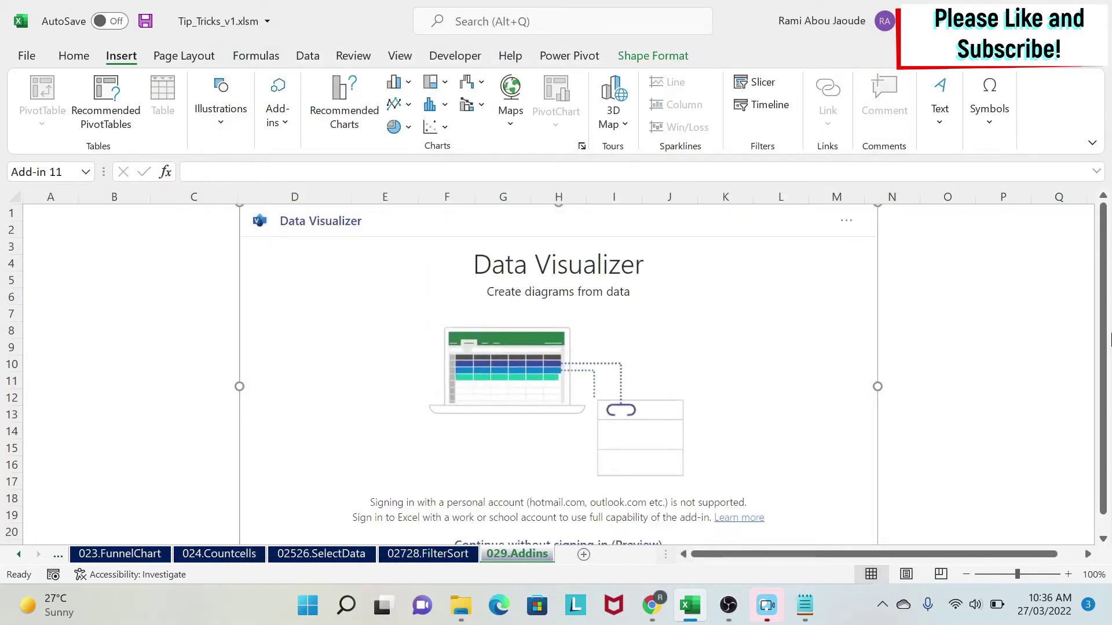
Continue without signing in and compare flowchart layouts, settling on the Organization Chart layouts.
{"action": "scroll", "coordinate": [1101, 334], "scroll_direction": "down", "scroll_amount": 1}
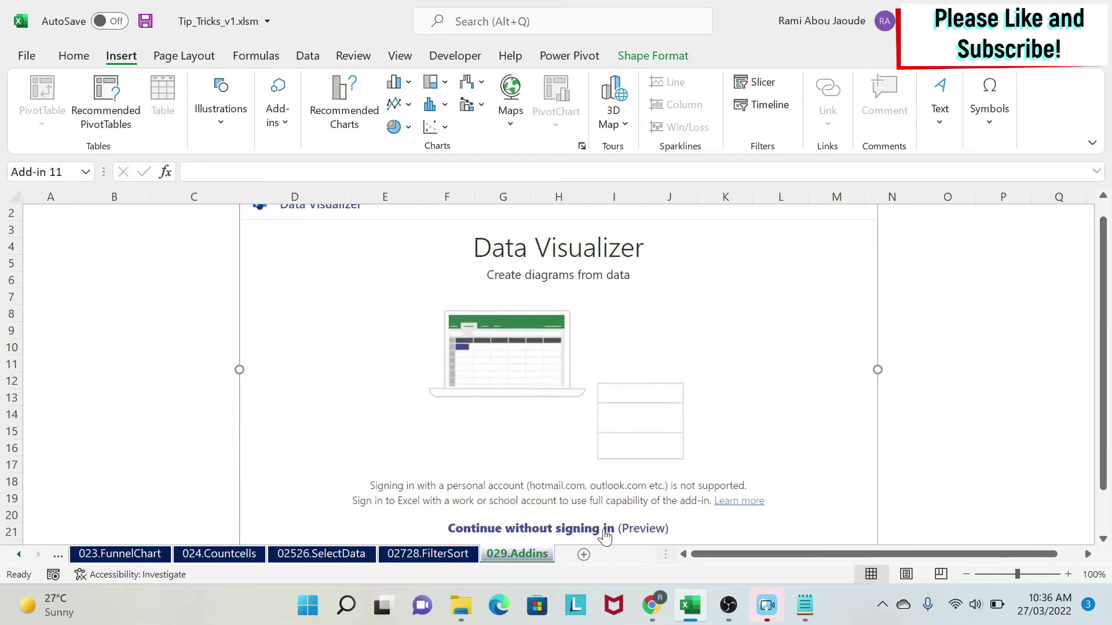
{"action": "left_click", "coordinate": [605, 533]}
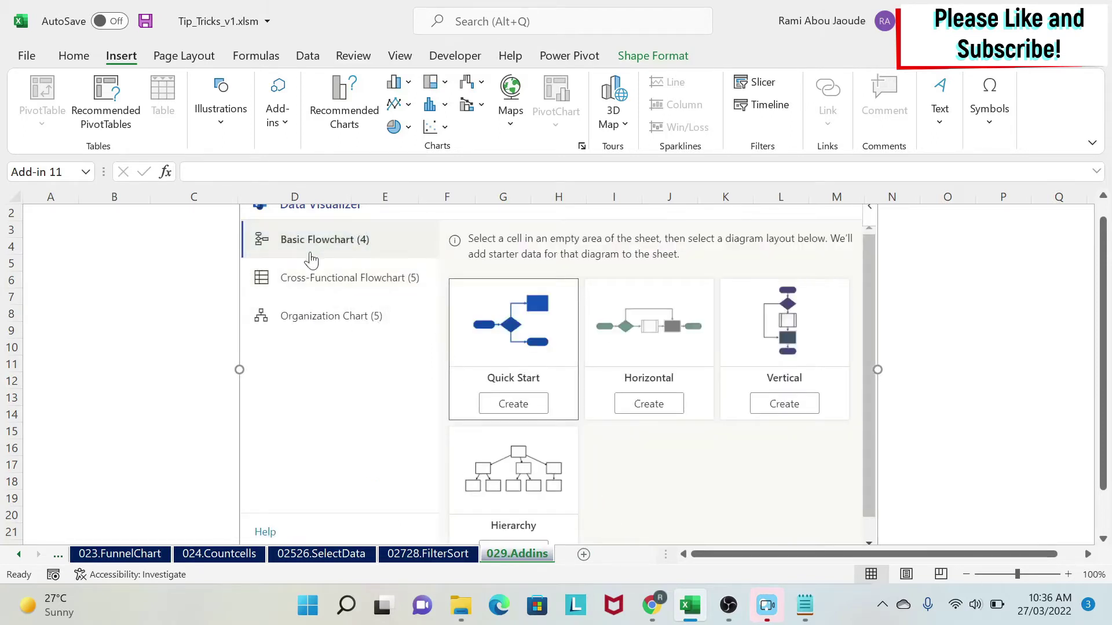
{"action": "left_click", "coordinate": [310, 256]}
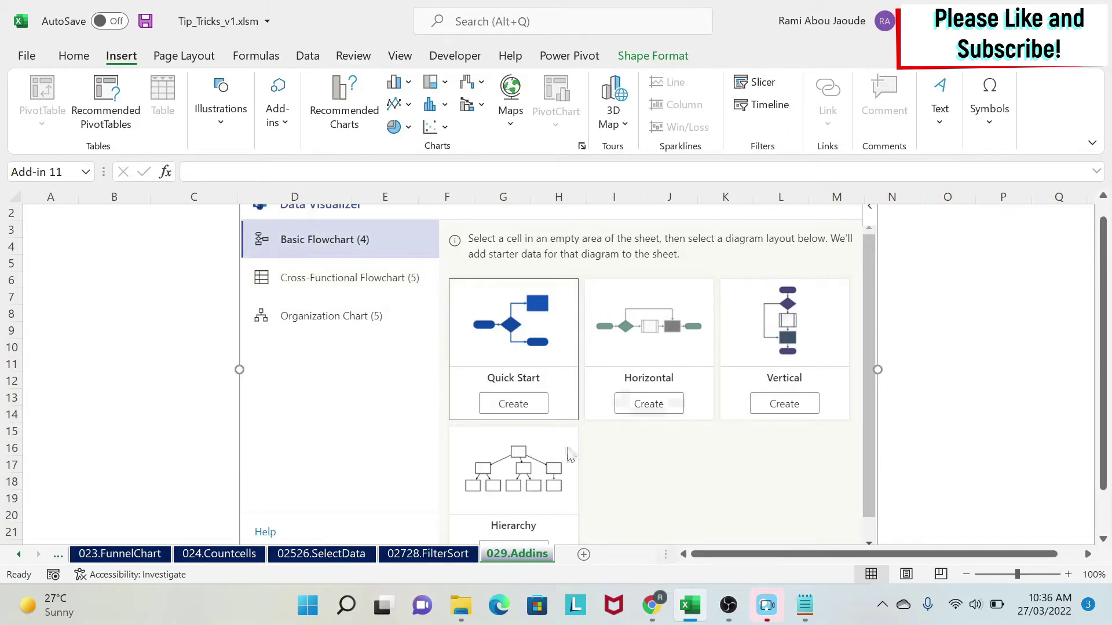
{"action": "left_click", "coordinate": [344, 327]}
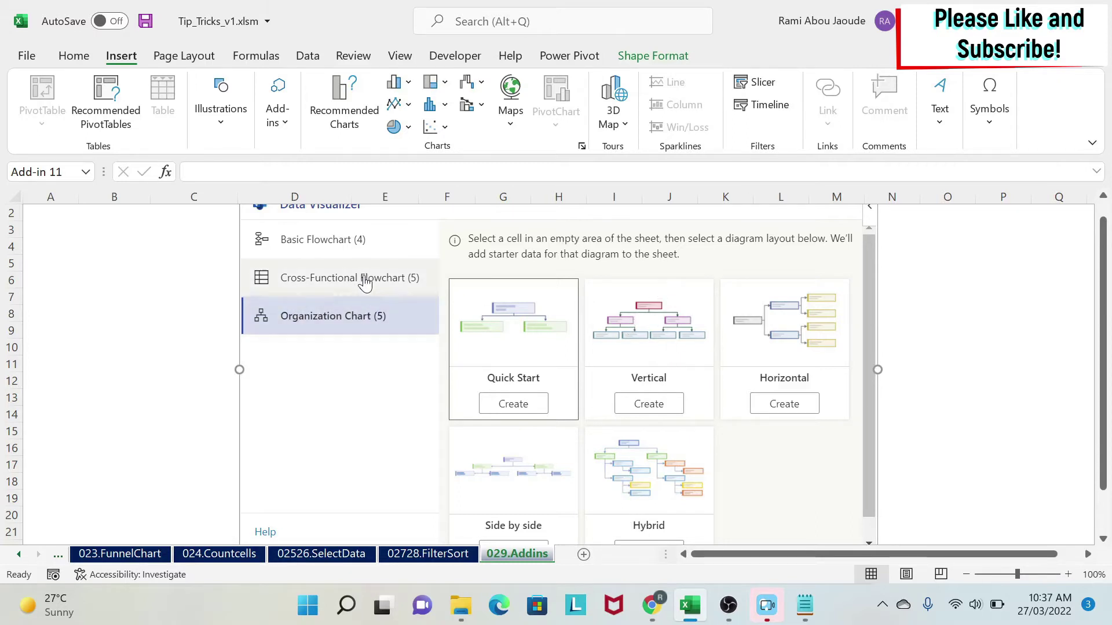
{"action": "left_click", "coordinate": [365, 282]}
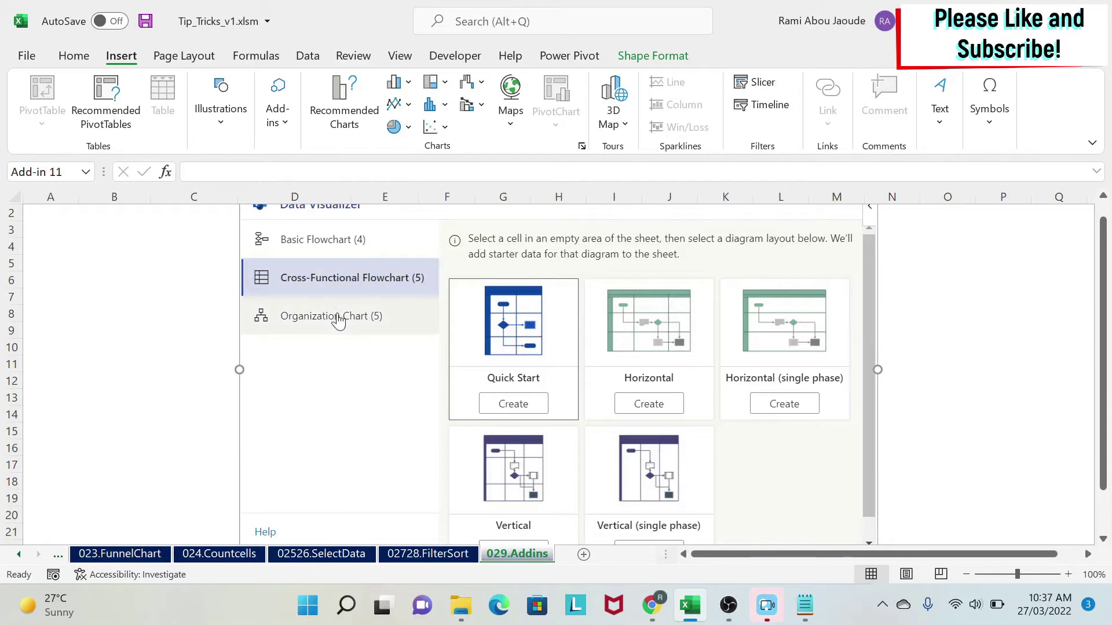
{"action": "left_click", "coordinate": [338, 321]}
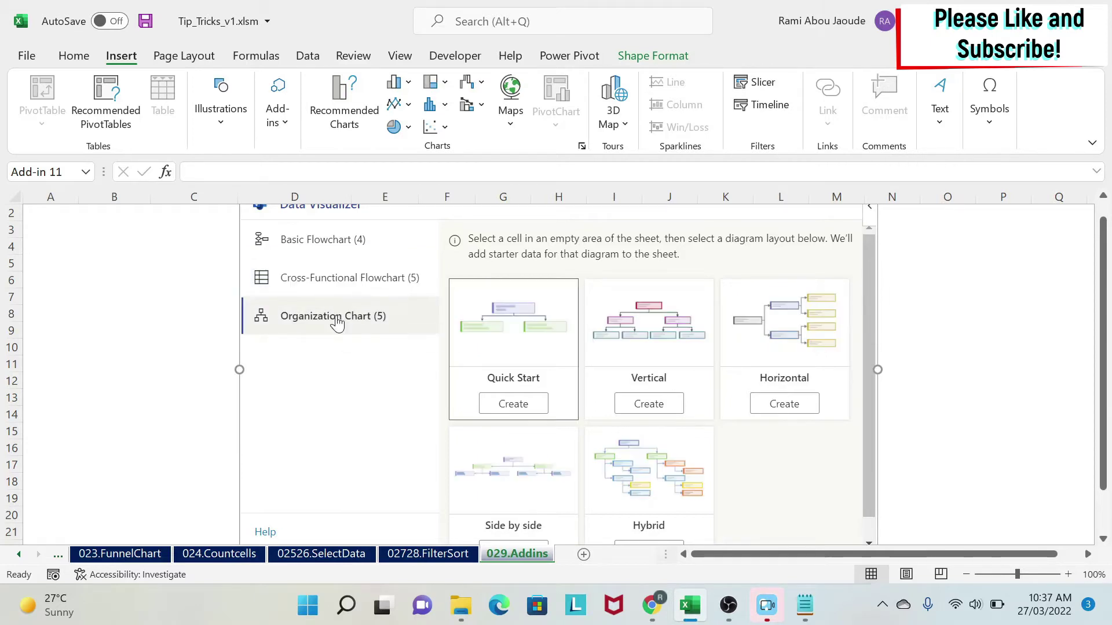
Create a vertical organization chart, shrink it, and move it to the sheet's top-left.
{"action": "left_click", "coordinate": [649, 404]}
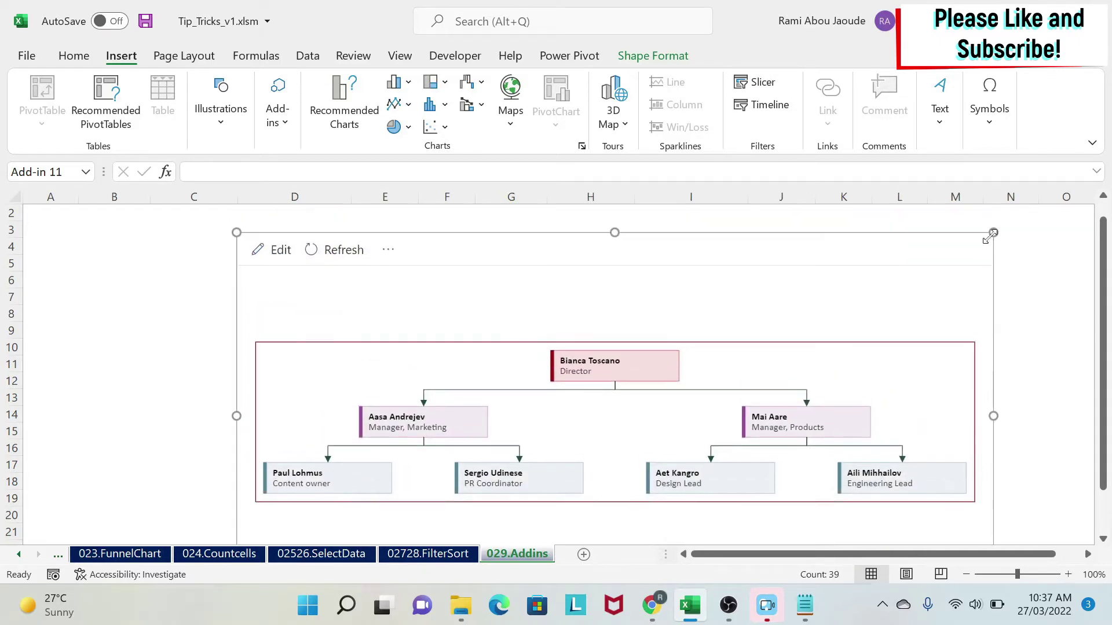
{"action": "left_click_drag", "start_coordinate": [992, 233], "coordinate": [909, 294]}
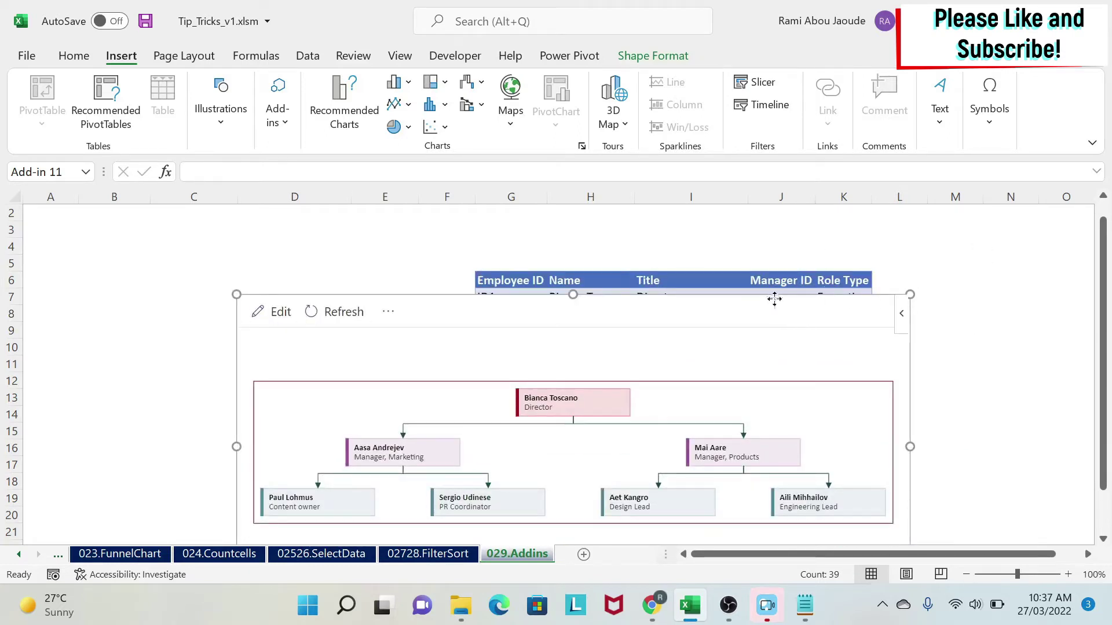
{"action": "left_click_drag", "start_coordinate": [774, 298], "coordinate": [496, 192]}
Insert two columns at F:G to push the table right, and narrow the chart to fit.
{"action": "right_click", "coordinate": [496, 193]}
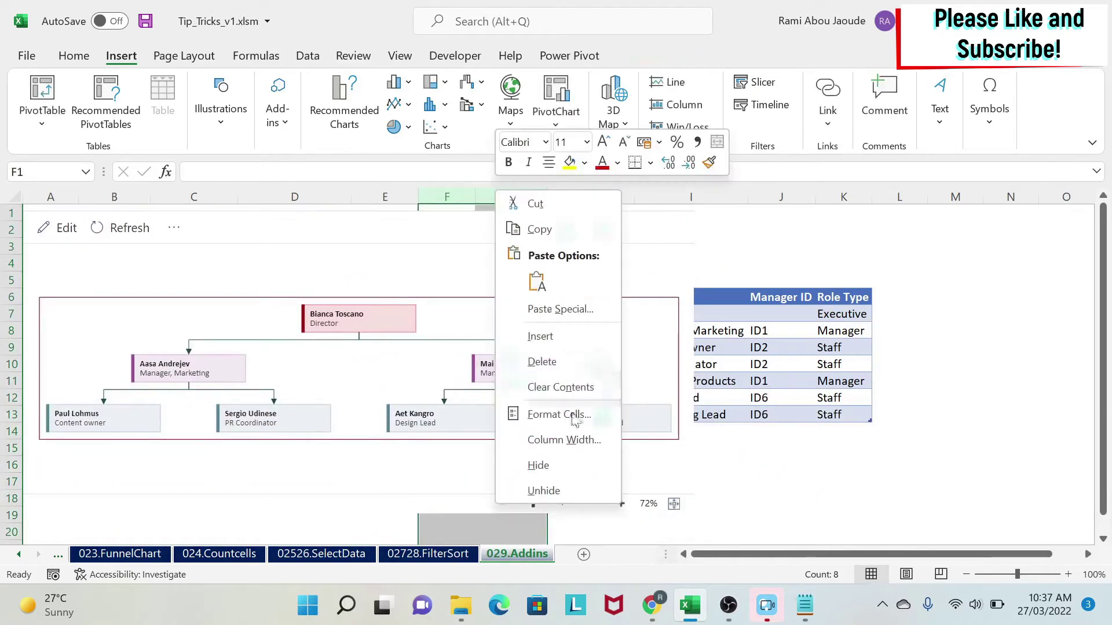
{"action": "left_click", "coordinate": [559, 336]}
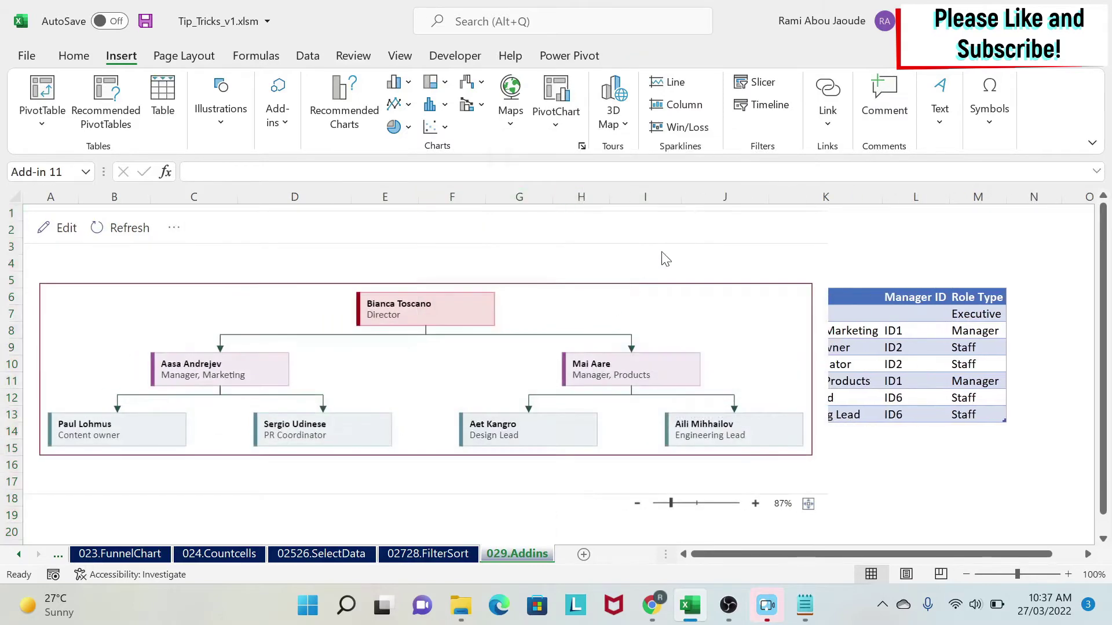
{"action": "left_click", "coordinate": [794, 229]}
{"action": "left_click_drag", "start_coordinate": [827, 363], "coordinate": [590, 365]}
{"action": "left_click", "coordinate": [724, 481]}
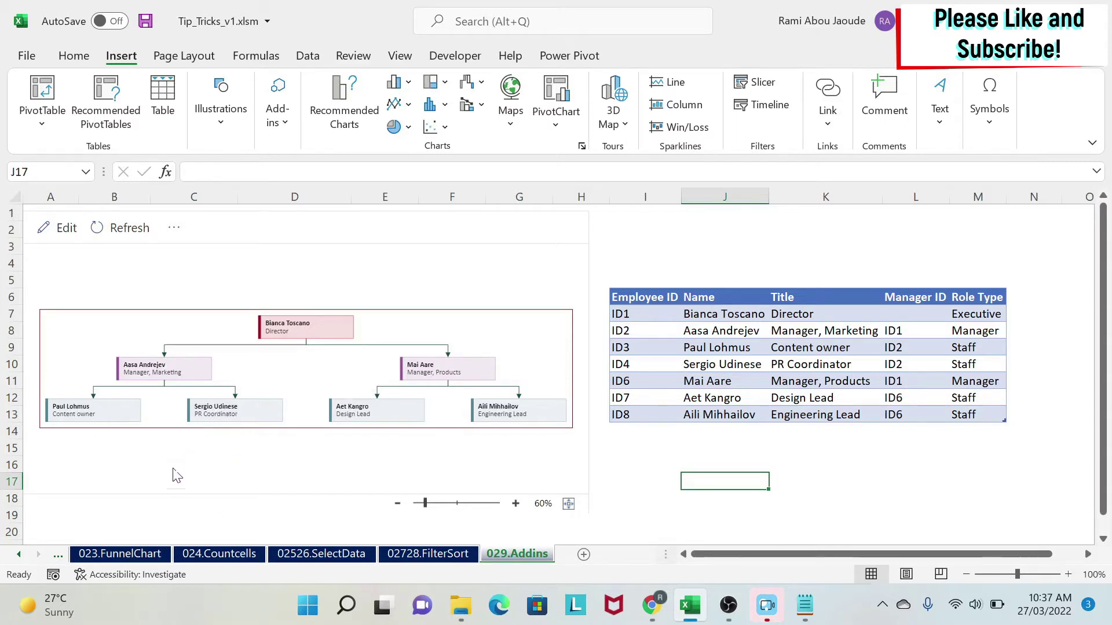
{"action": "left_click", "coordinate": [627, 432]}
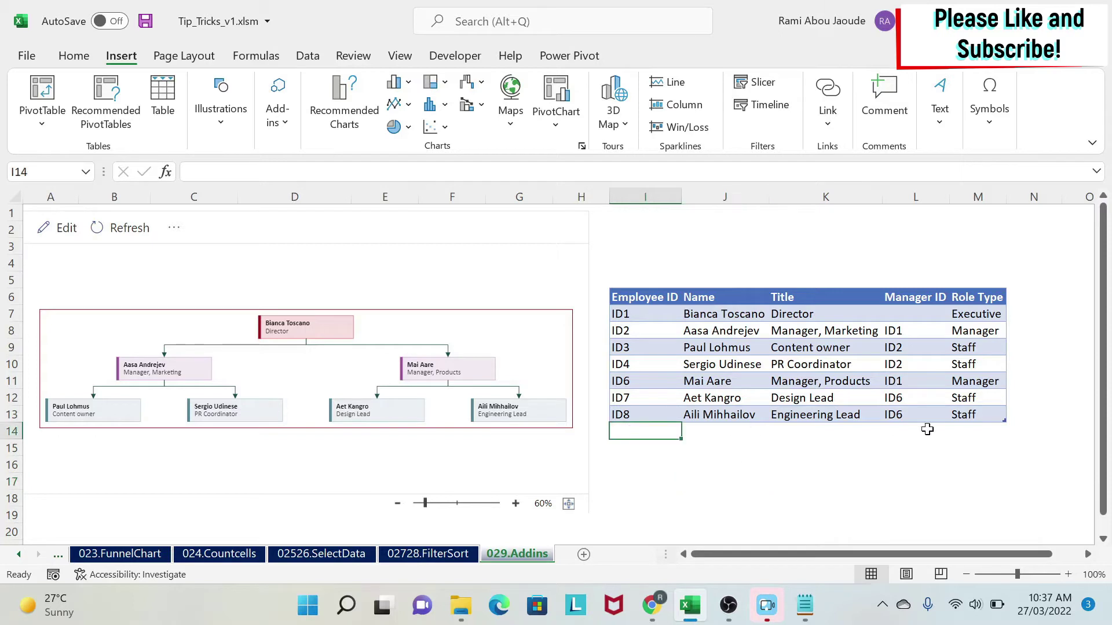
Add table row I14:M14 with ID9, P1, title T1, manager ID4, and role type Vacancy.
{"action": "type", "text": "ID9"}
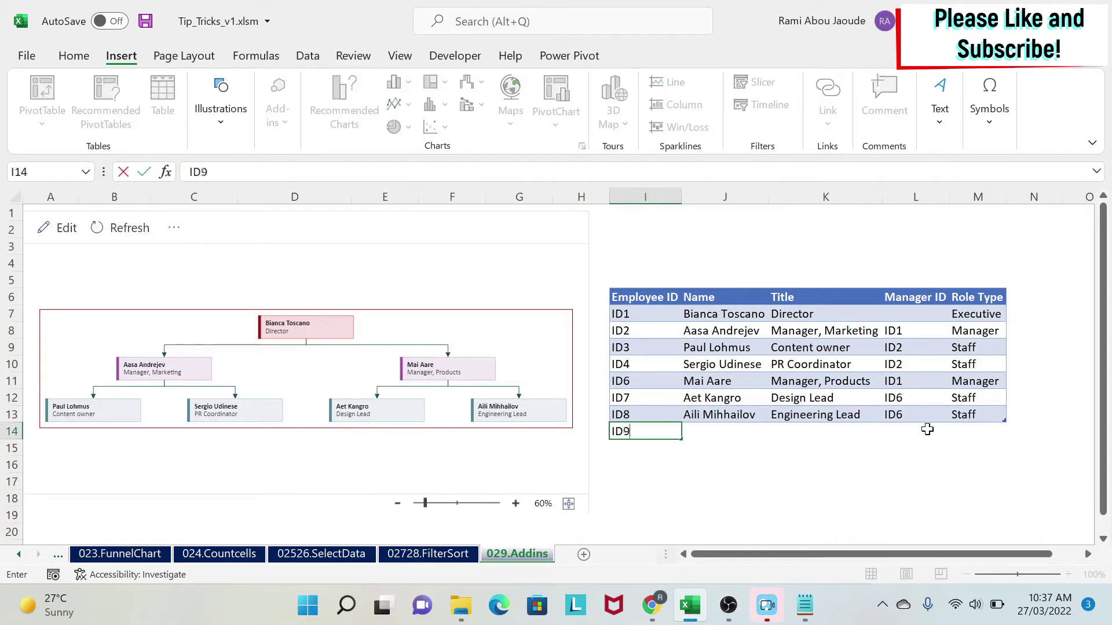
{"action": "key", "text": "Tab"}
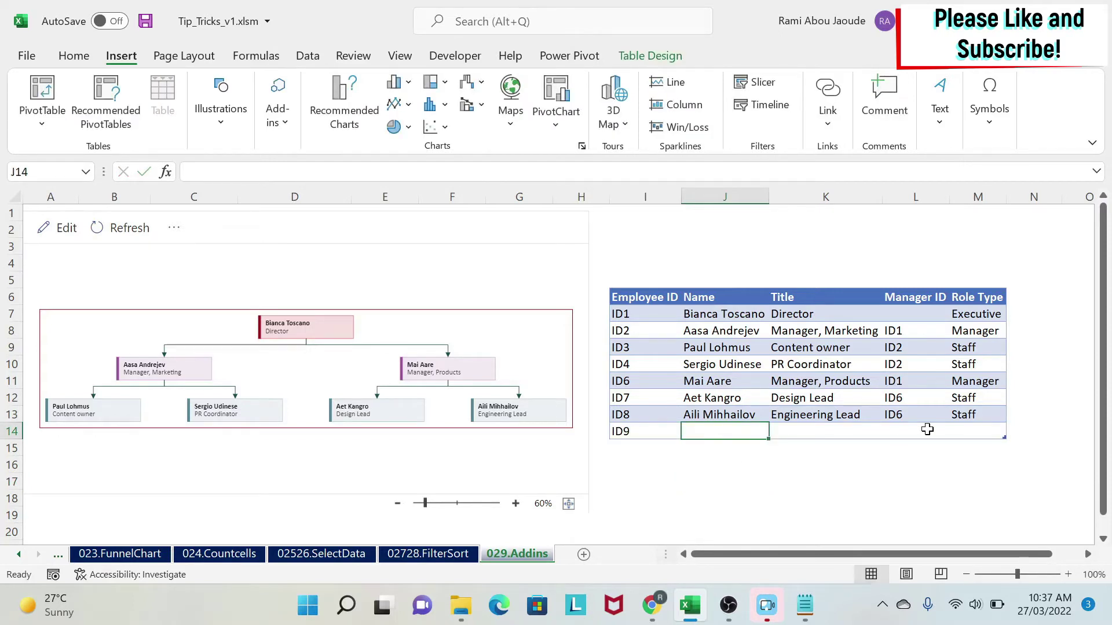
{"action": "type", "text": "P1"}
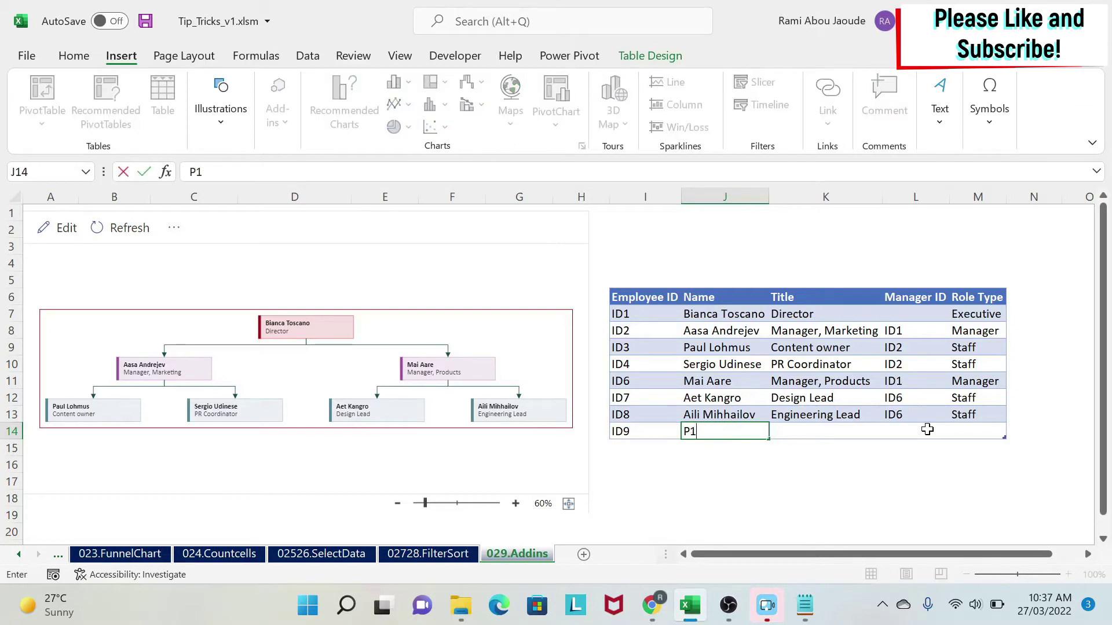
{"action": "key", "text": "Tab"}
{"action": "type", "text": "T1"}
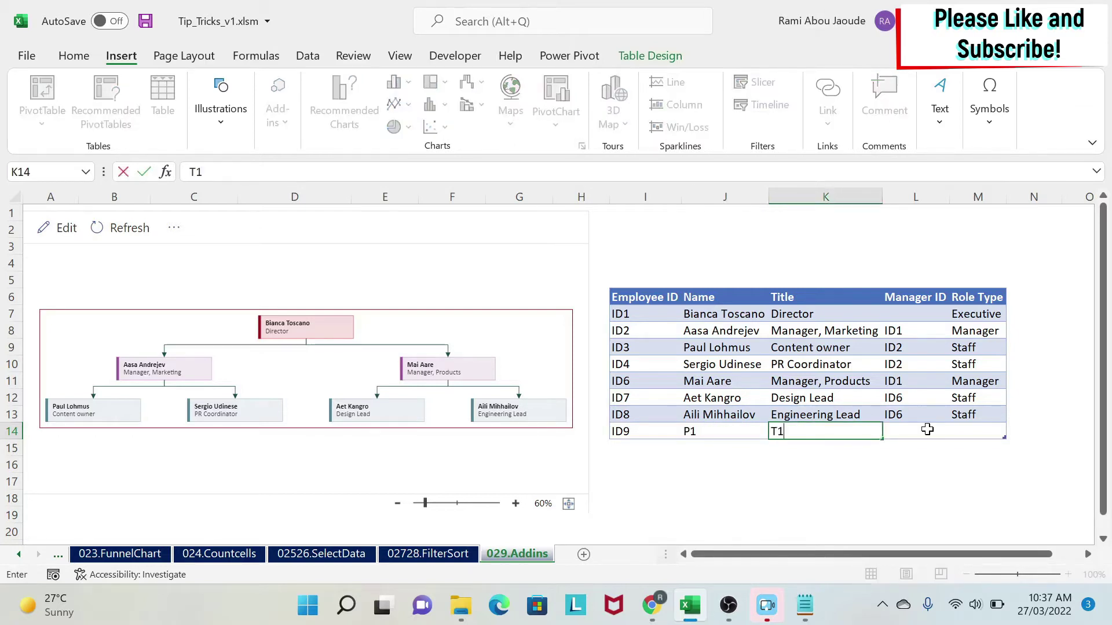
{"action": "key", "text": "Tab"}
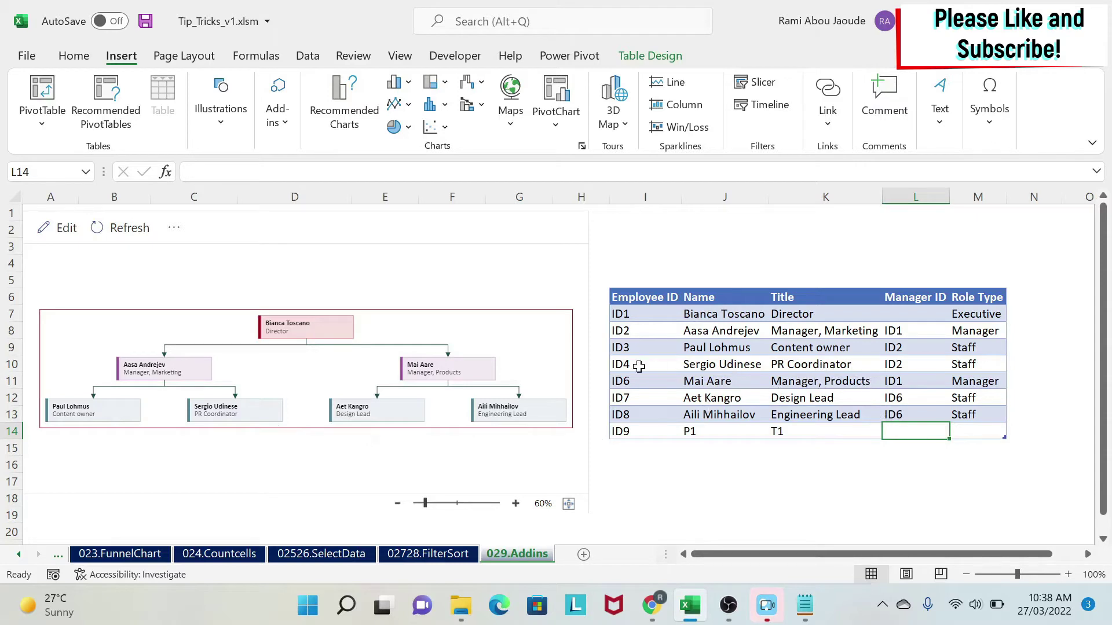
{"action": "type", "text": "ID4"}
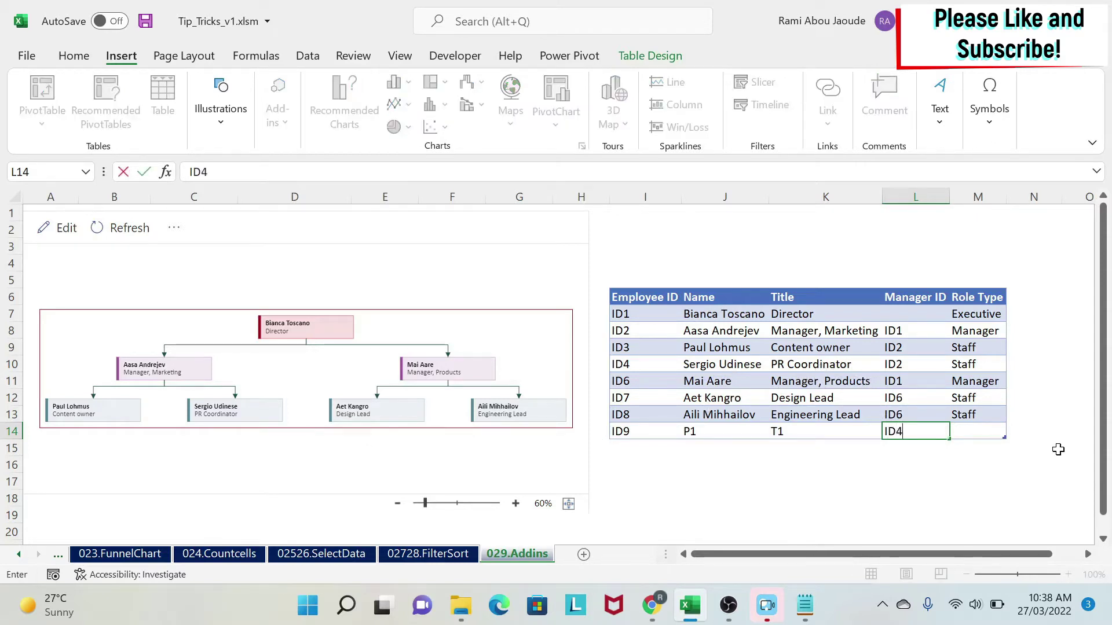
{"action": "key", "text": "Tab"}
{"action": "left_click", "coordinate": [1014, 432]}
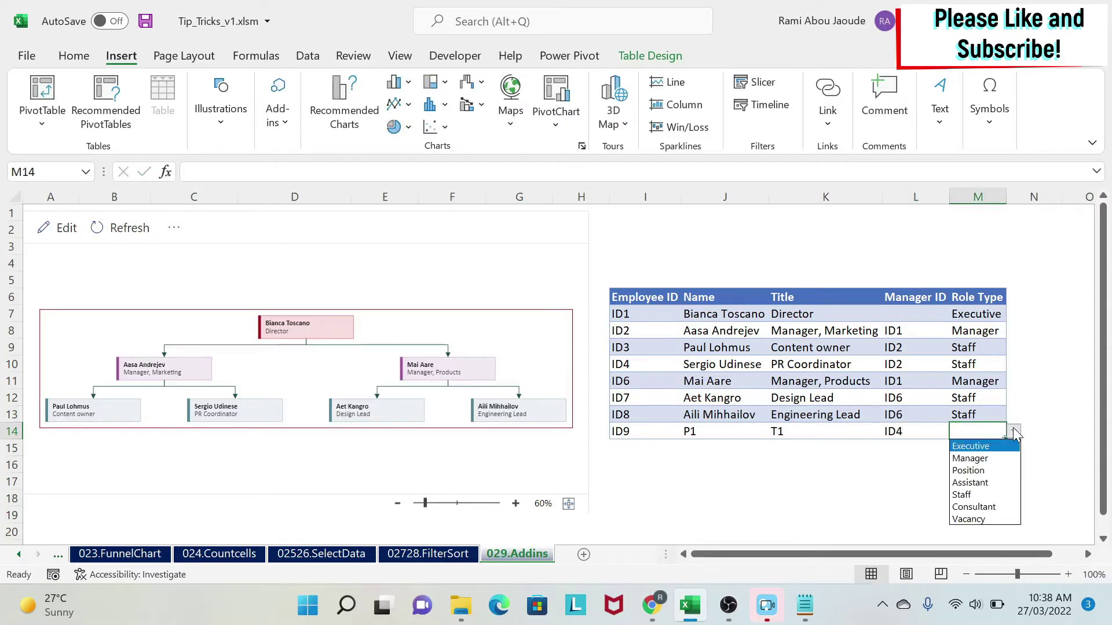
{"action": "left_click", "coordinate": [968, 519]}
{"action": "left_click", "coordinate": [803, 498]}
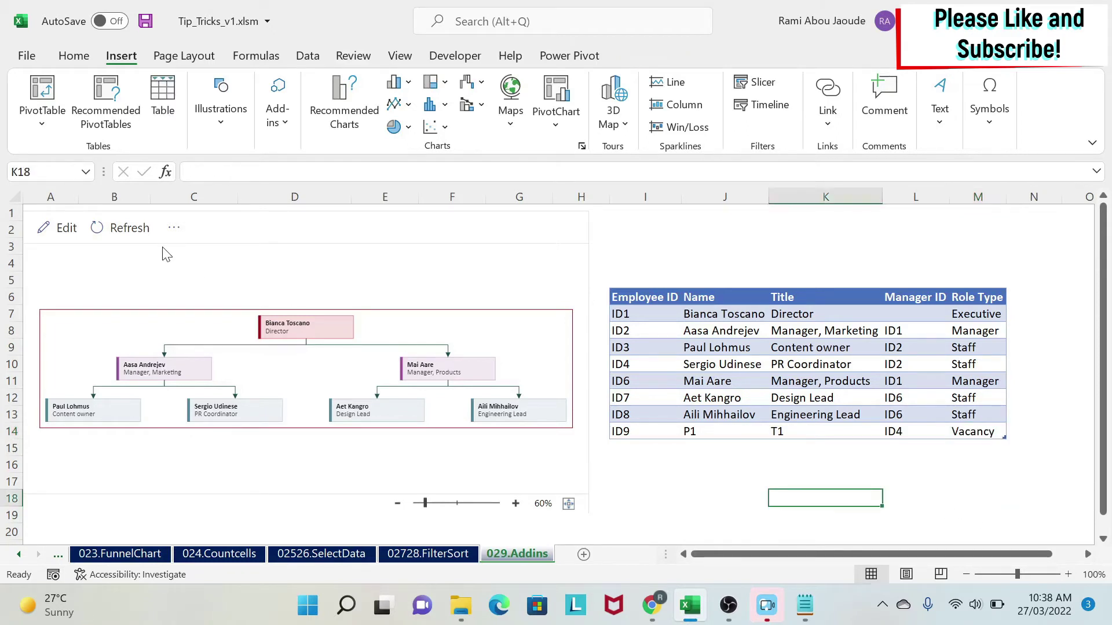
Refresh the org chart to show the new P1 / T1 box, and view its extra options.
{"action": "left_click", "coordinate": [118, 228]}
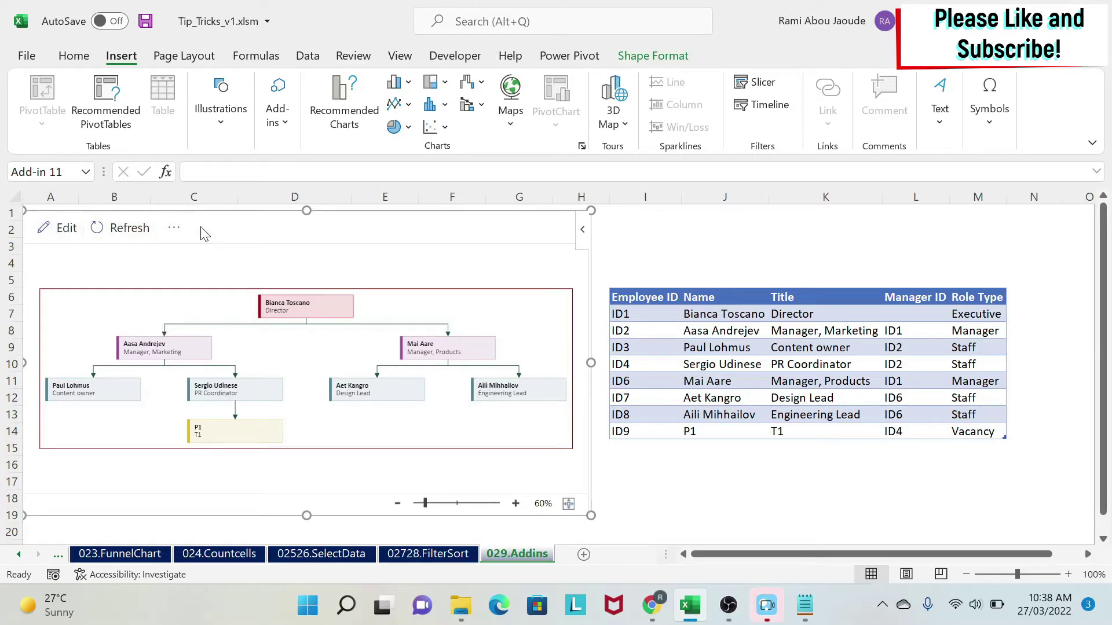
{"action": "left_click", "coordinate": [173, 229]}
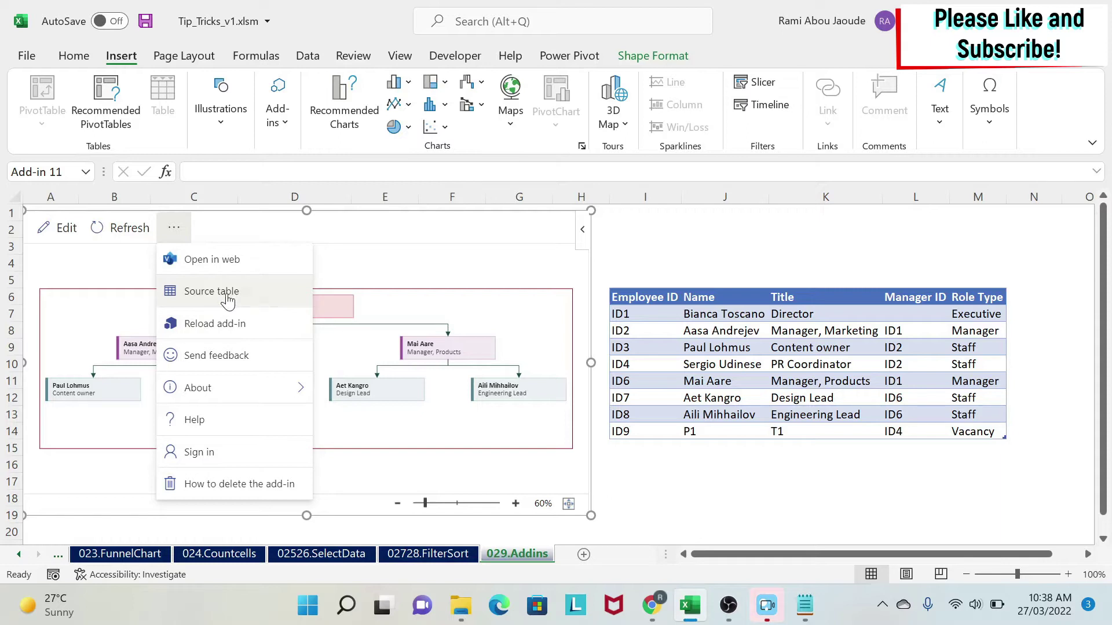
{"action": "left_click", "coordinate": [634, 245]}
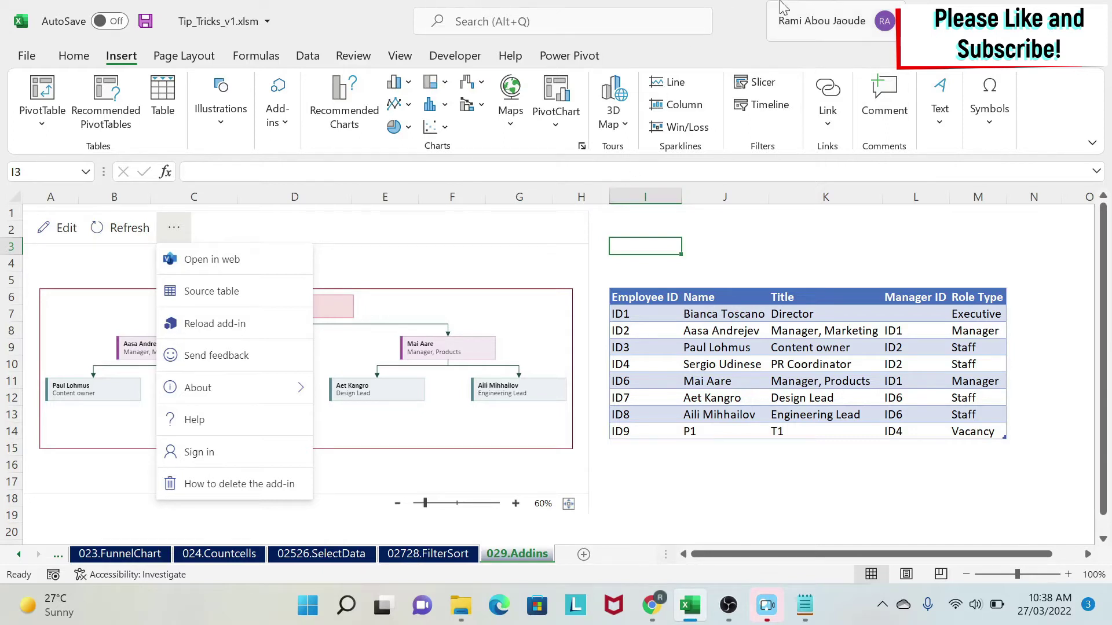
{"action": "left_click", "coordinate": [747, 246]}
{"action": "left_click", "coordinate": [360, 261]}
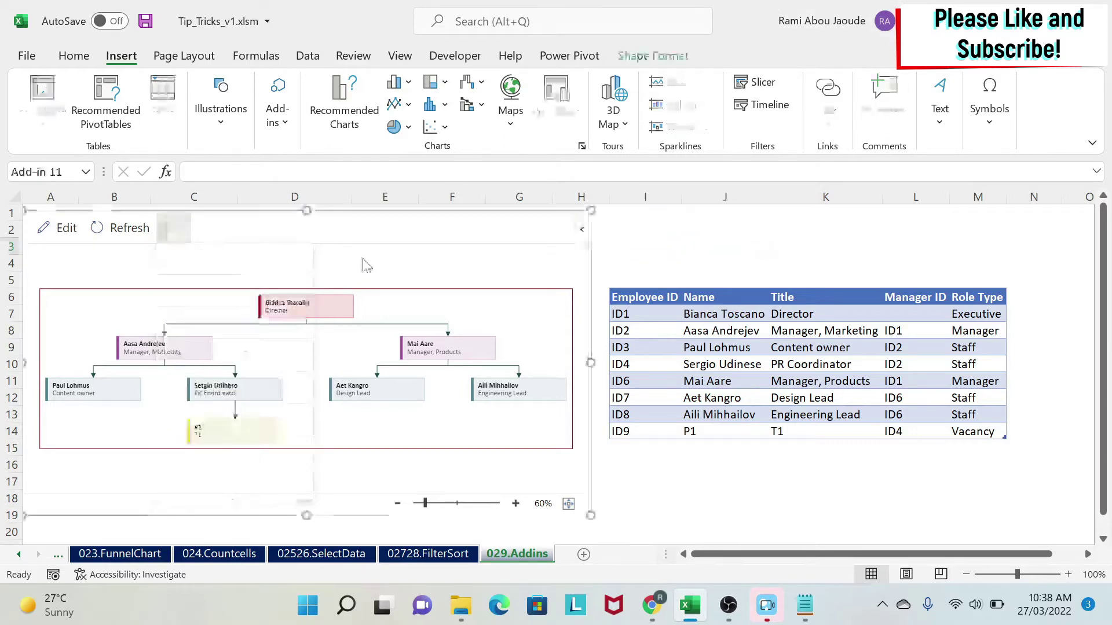
{"action": "left_click", "coordinate": [691, 241]}
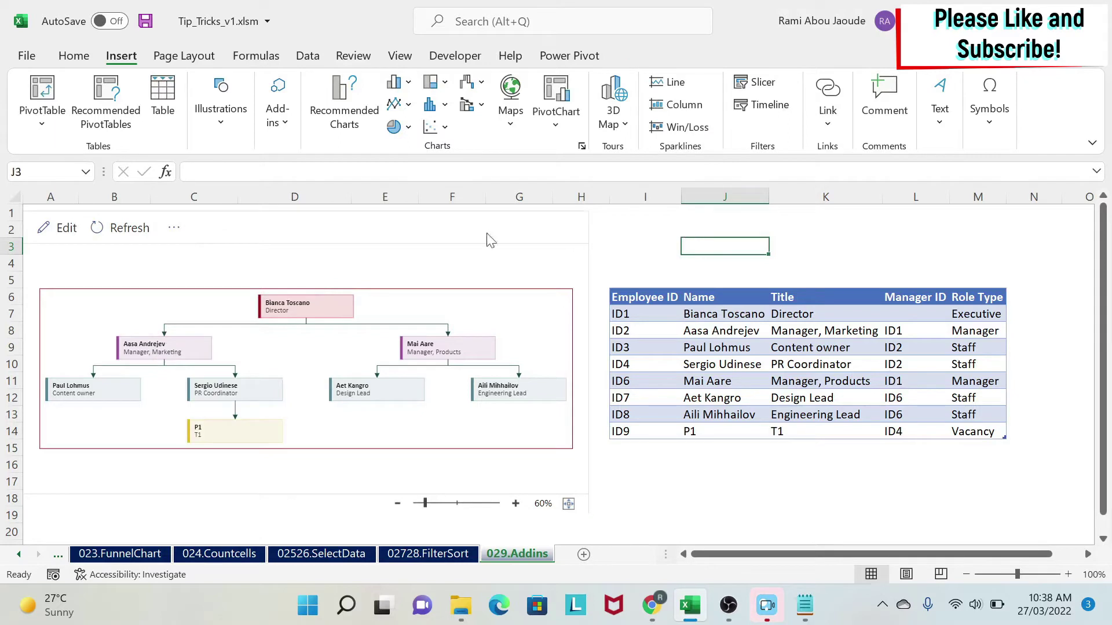
Delete the org chart and overwrite the employee table with blank cells from H4:H16.
{"action": "left_click", "coordinate": [487, 218]}
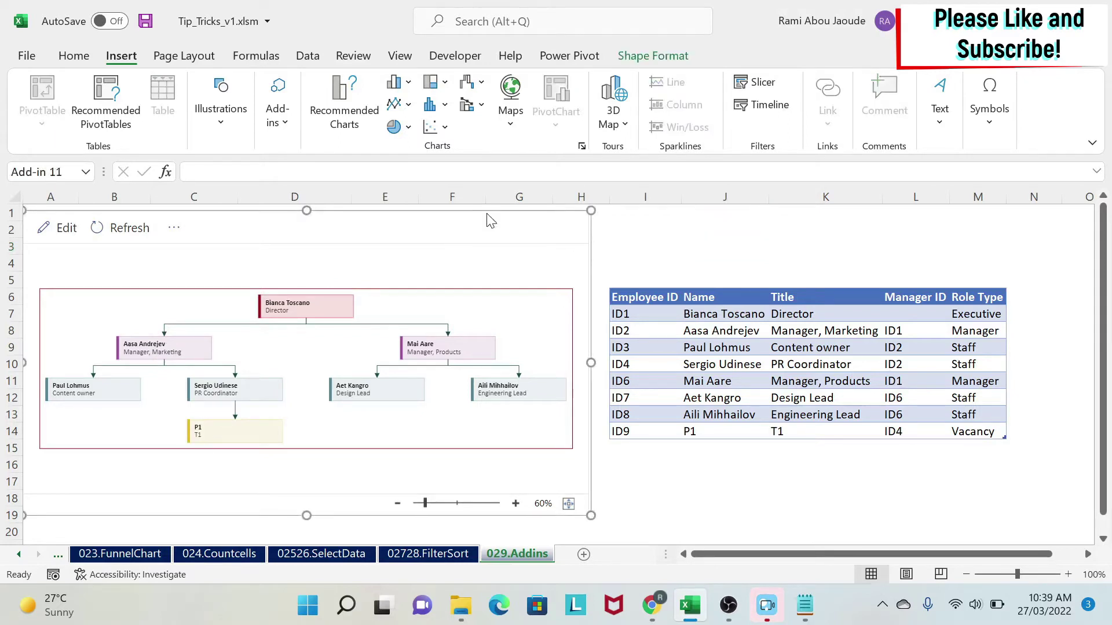
{"action": "key", "text": "Delete"}
{"action": "left_click_drag", "start_coordinate": [580, 262], "coordinate": [1044, 476]}
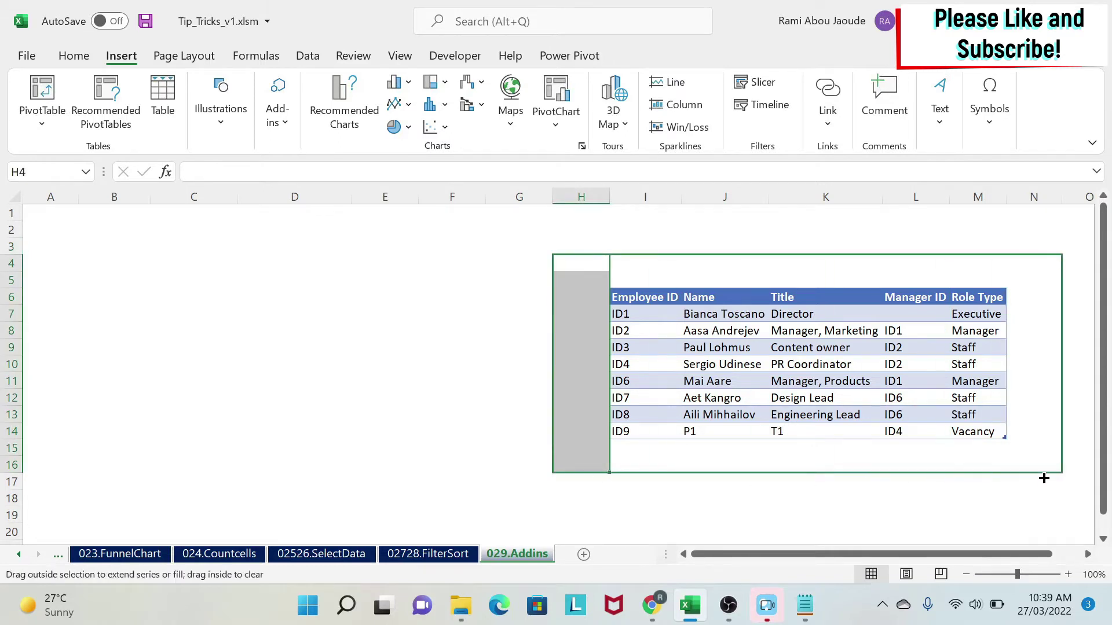
{"action": "left_click", "coordinate": [290, 331]}
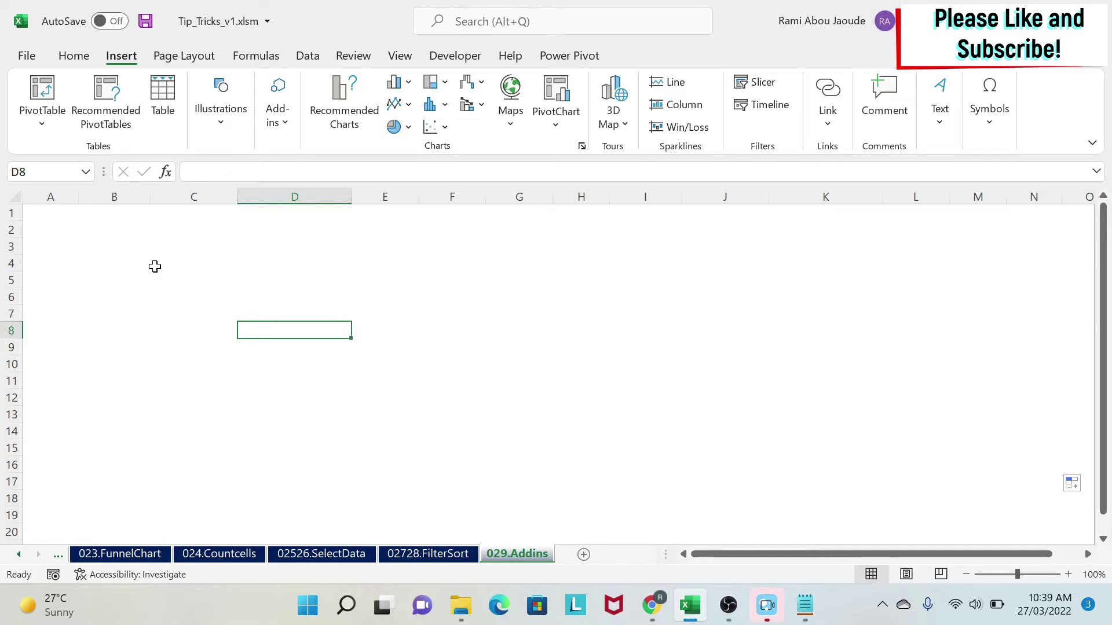
{"action": "left_click", "coordinate": [142, 284]}
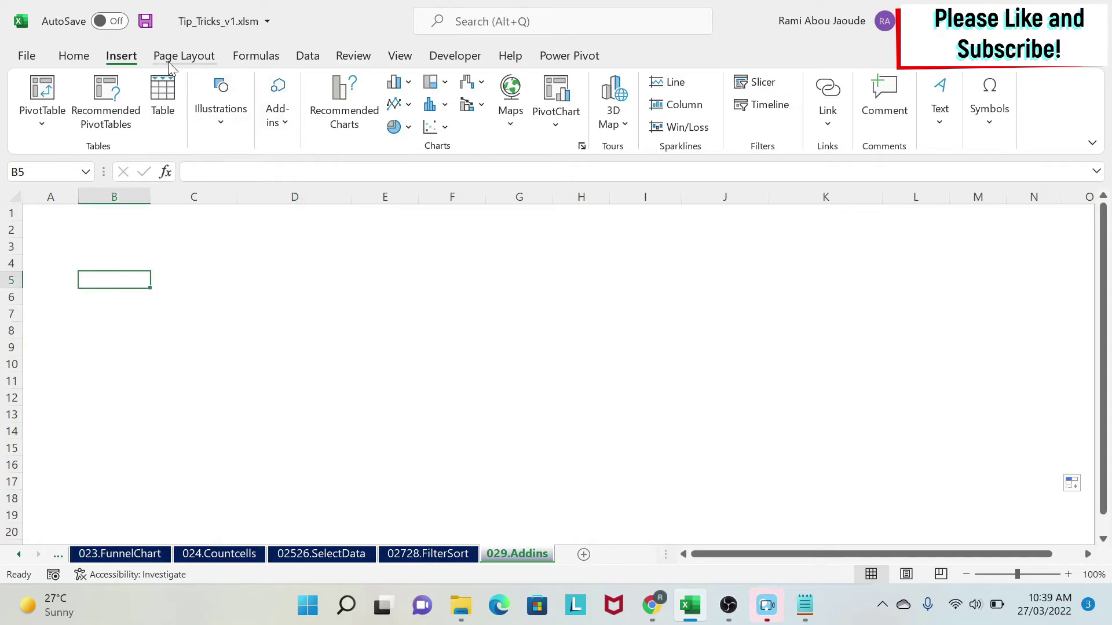
{"action": "left_click", "coordinate": [279, 99]}
Insert the Web Video Player add-in from My Add-ins onto the sheet.
{"action": "left_click", "coordinate": [317, 211]}
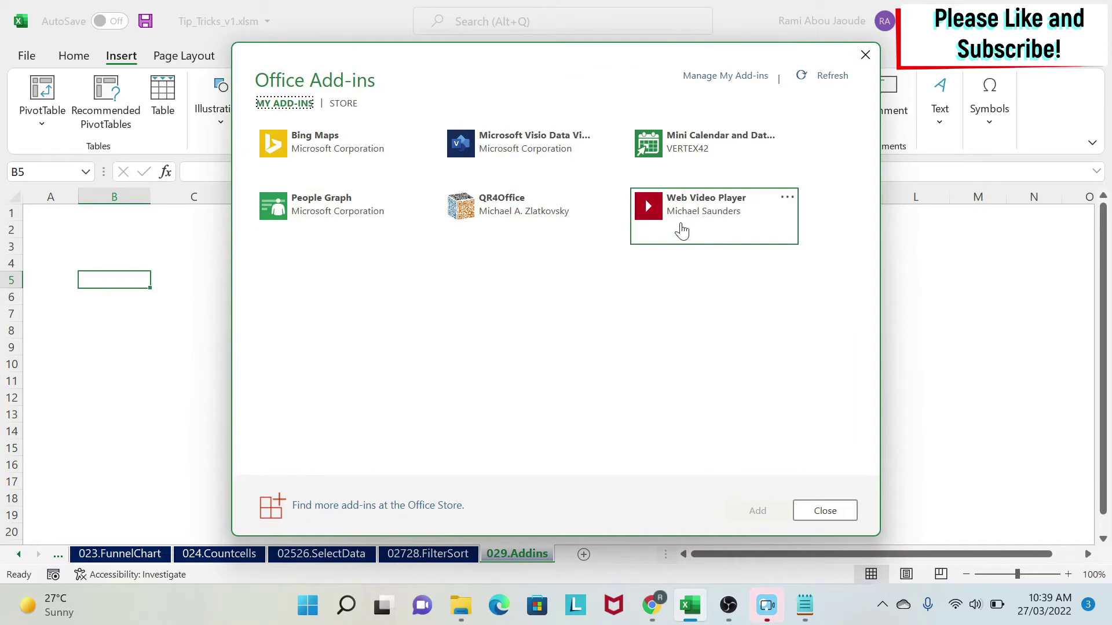
{"action": "left_click", "coordinate": [722, 220]}
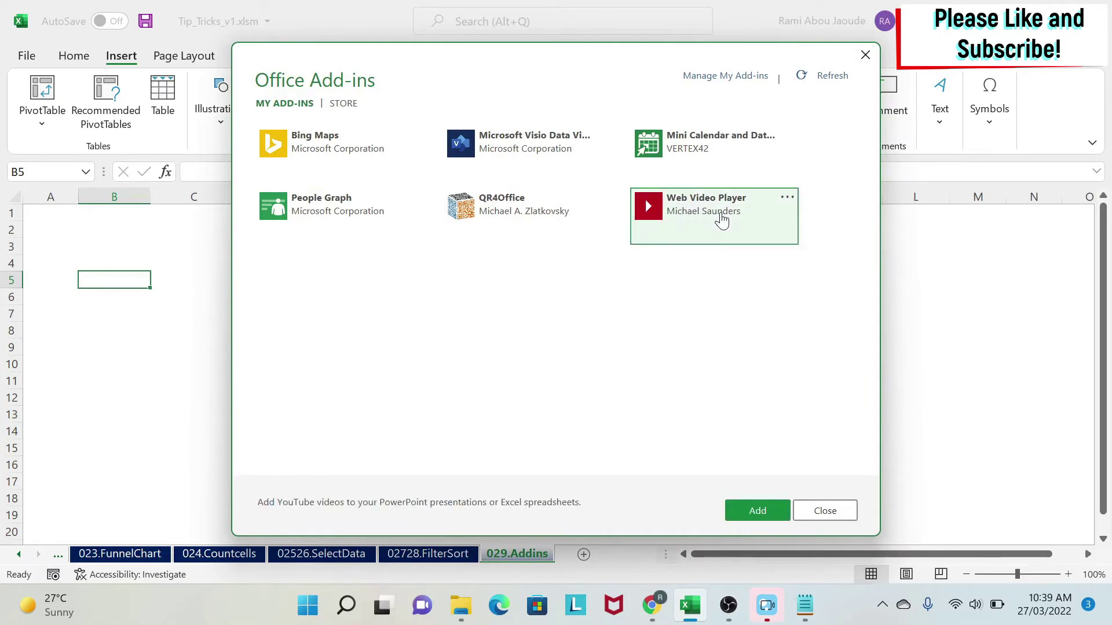
{"action": "left_click", "coordinate": [759, 513]}
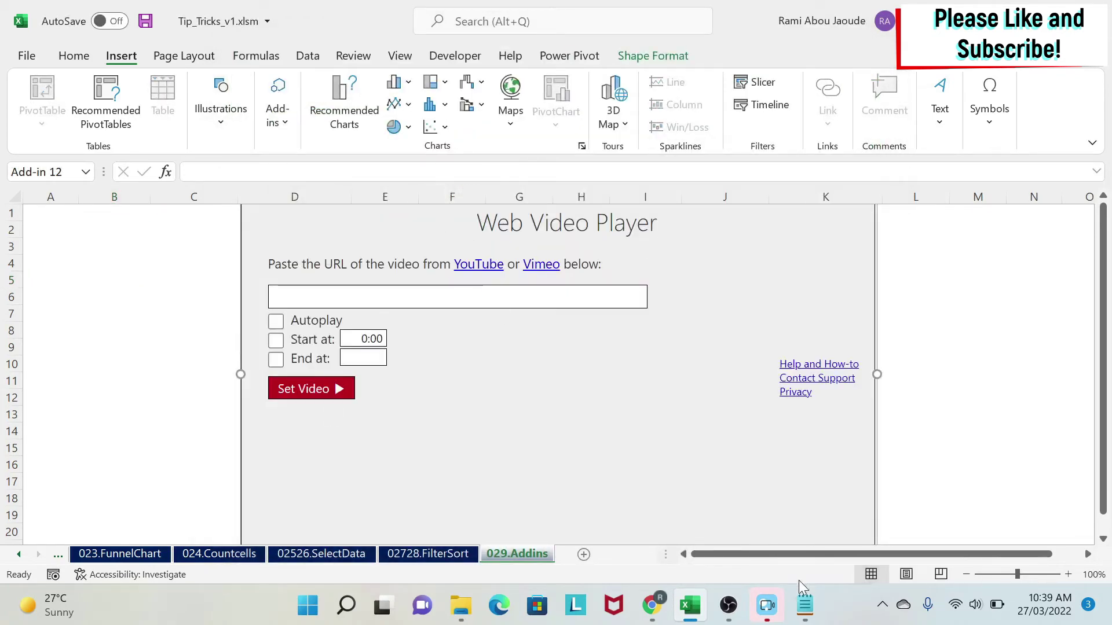
Paste the YouTube link from the note into the video URL box and set the video.
{"action": "left_click", "coordinate": [805, 605]}
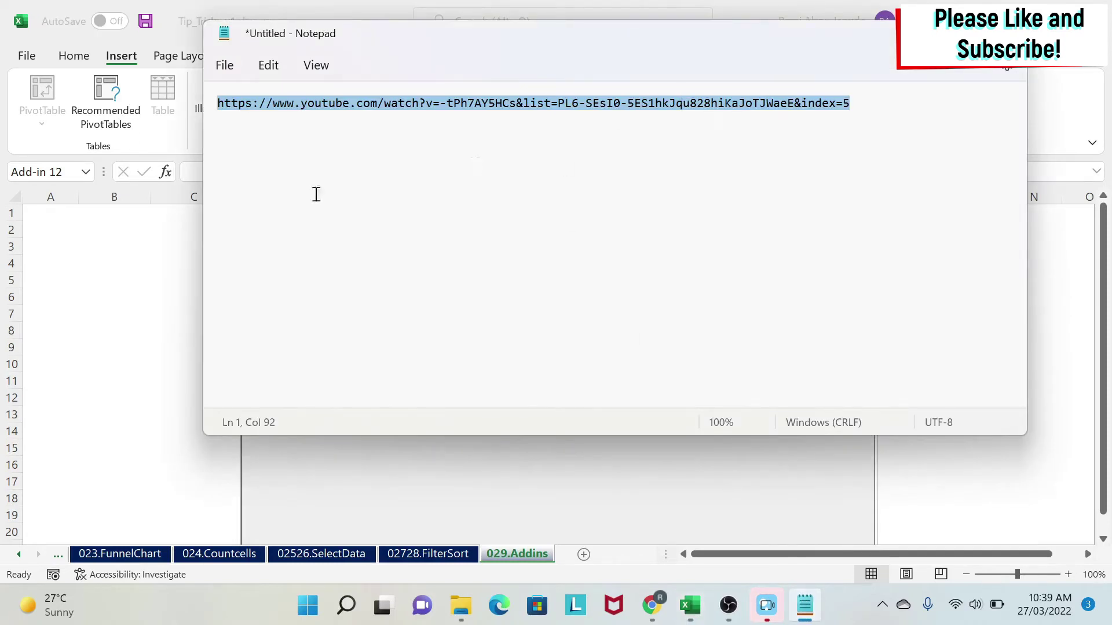
{"action": "left_click", "coordinate": [83, 316]}
{"action": "left_click", "coordinate": [354, 285]}
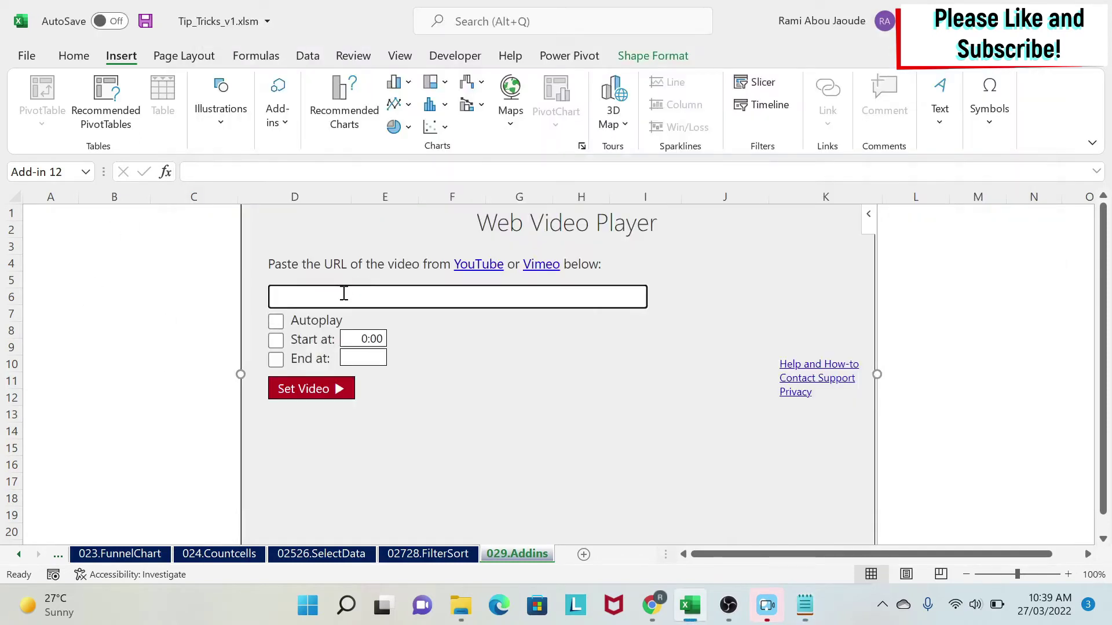
{"action": "type", "text": "https://www.youtube.com/watch?v=-tPh7AY5HCs&list=PL6-SEsI0-5ES1hkJqu828hiKaJoTJWaeE&index=5"}
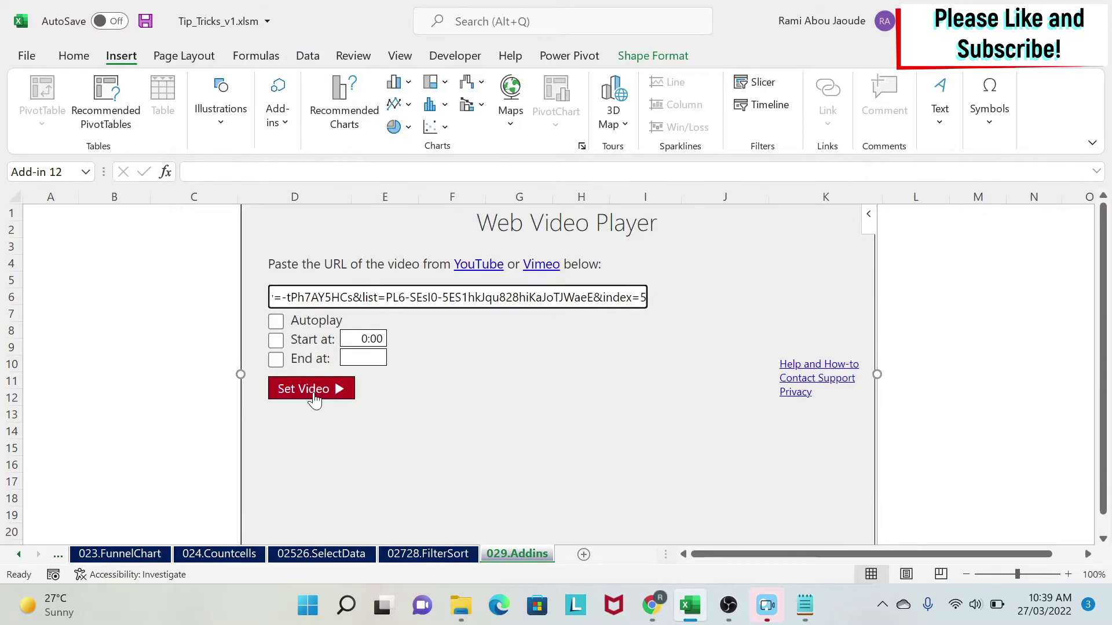
{"action": "left_click", "coordinate": [315, 398]}
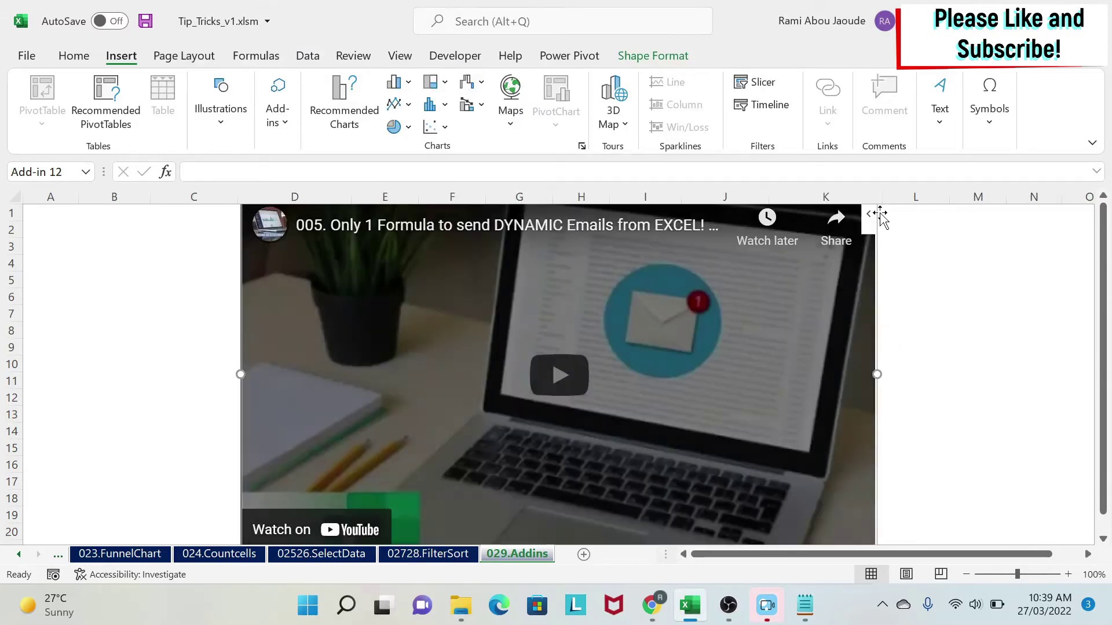
Play and pause the video, then shrink the player frame and move it to rows 3–8.
{"action": "left_click", "coordinate": [342, 404]}
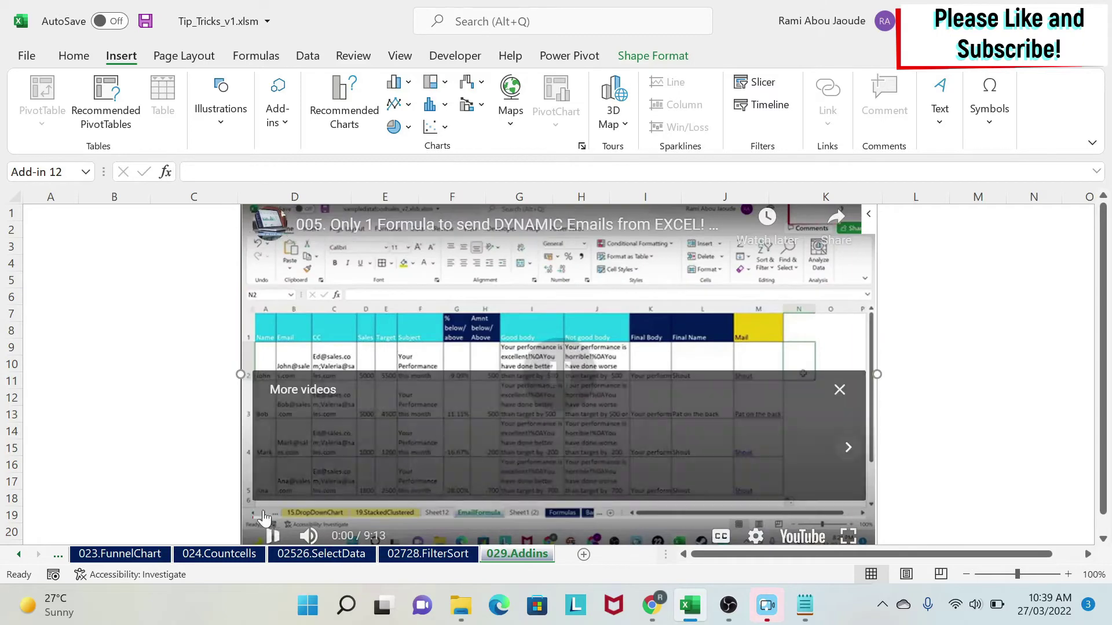
{"action": "left_click", "coordinate": [272, 534]}
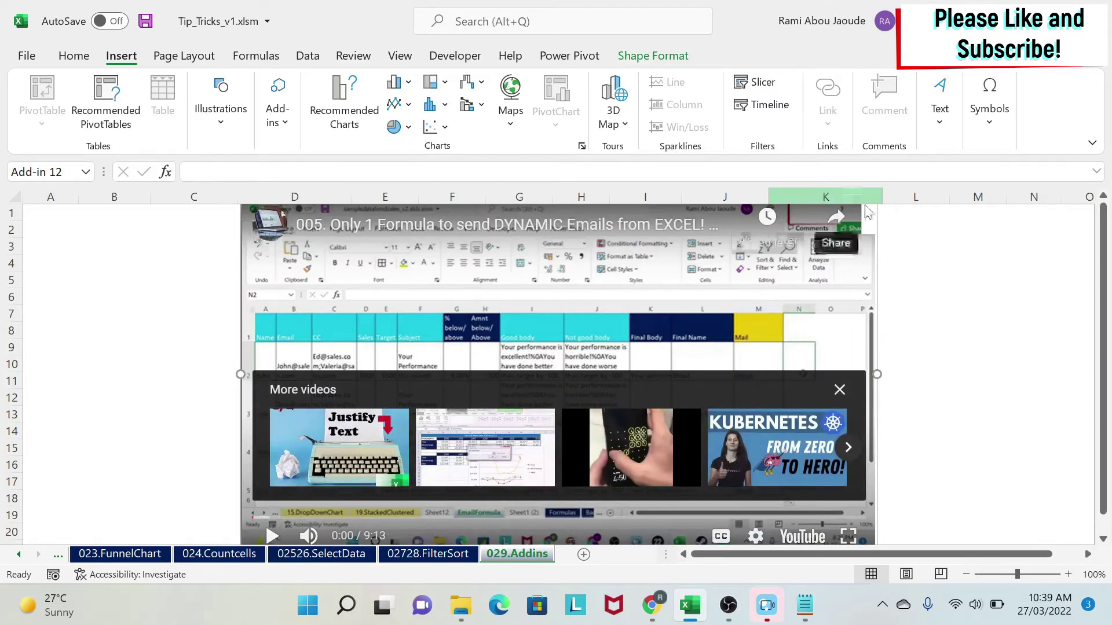
{"action": "left_click_drag", "start_coordinate": [878, 374], "coordinate": [761, 345]}
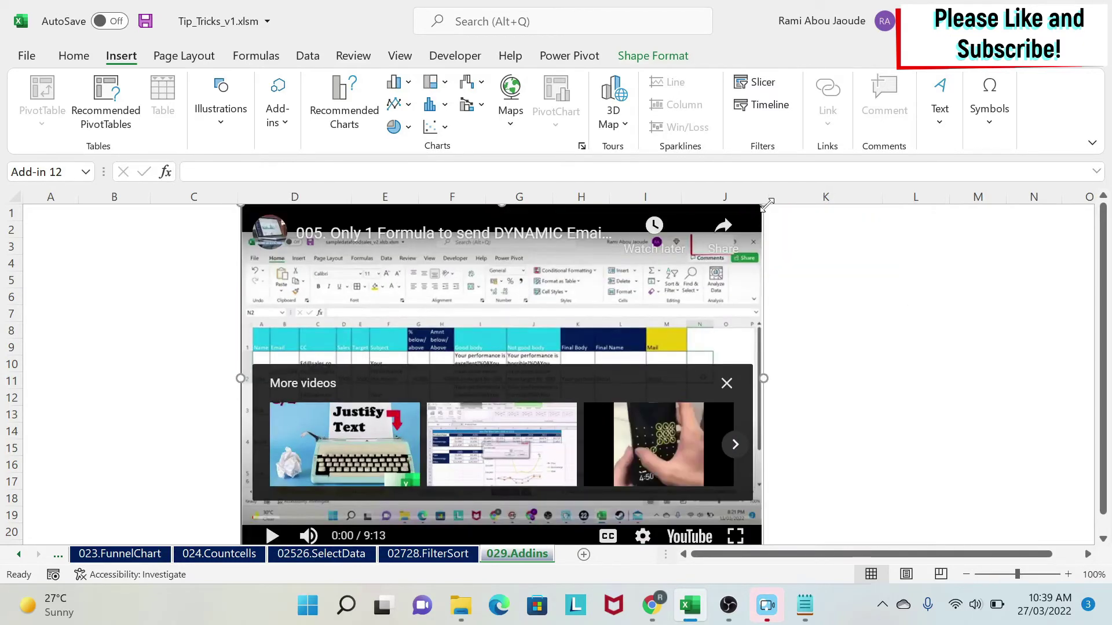
{"action": "left_click_drag", "start_coordinate": [763, 204], "coordinate": [617, 326]}
{"action": "left_click_drag", "start_coordinate": [495, 328], "coordinate": [633, 224]}
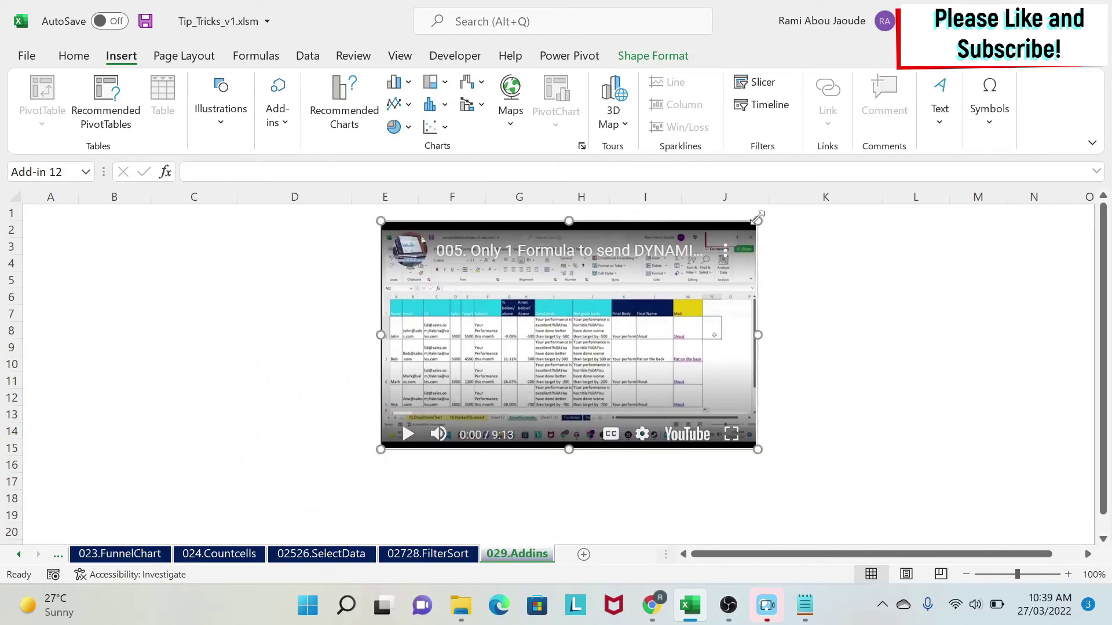
{"action": "left_click_drag", "start_coordinate": [757, 219], "coordinate": [548, 222]}
Enlarge the player frame slightly, then select the video player and delete it.
{"action": "left_click_drag", "start_coordinate": [608, 336], "coordinate": [657, 367]}
{"action": "left_click", "coordinate": [738, 367]}
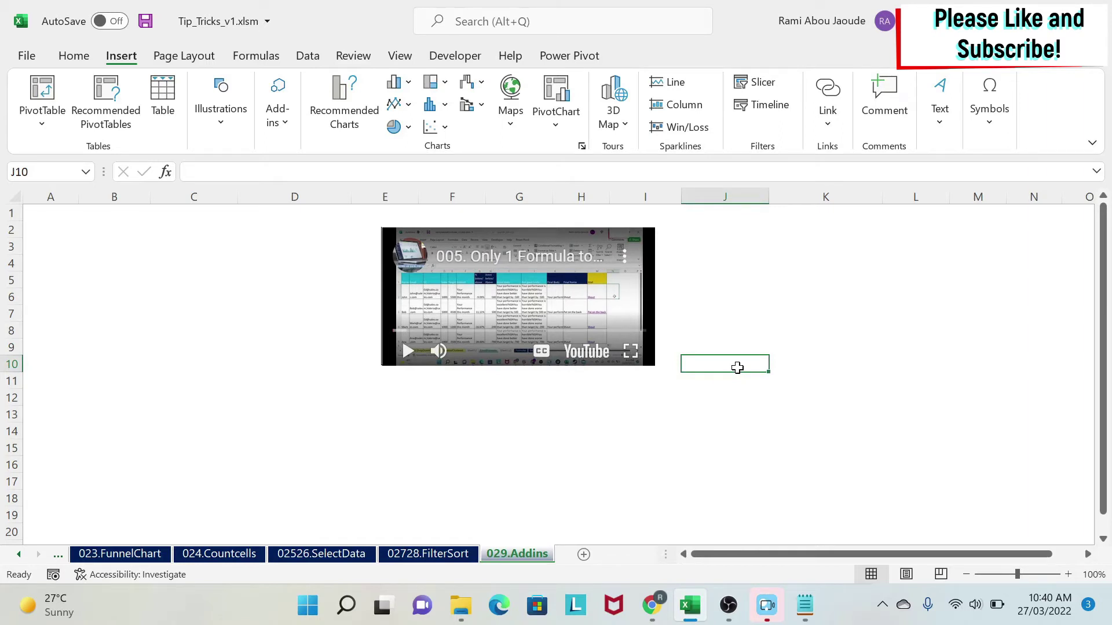
{"action": "left_click", "coordinate": [491, 228]}
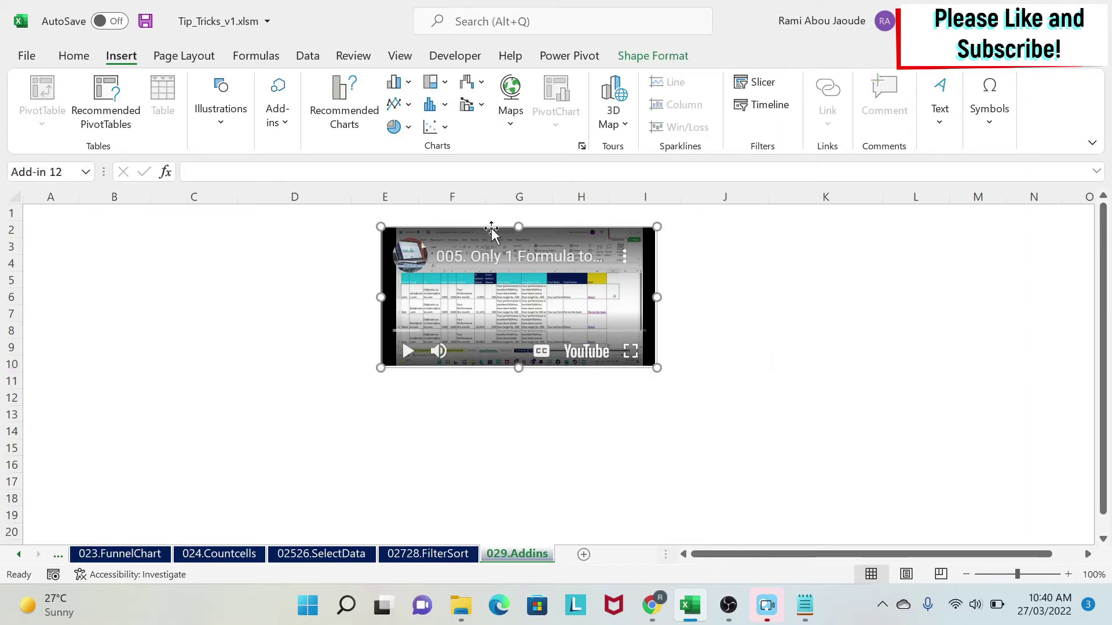
{"action": "key", "text": "Delete"}
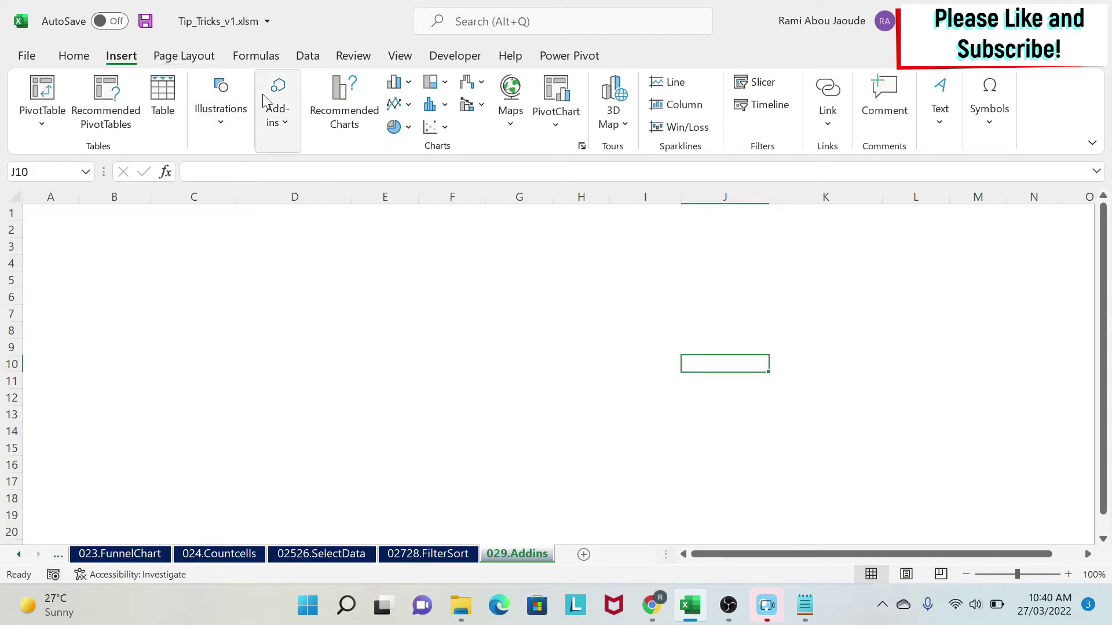
Insert a People Graph add-in with its sample data onto the sheet.
{"action": "left_click", "coordinate": [280, 109]}
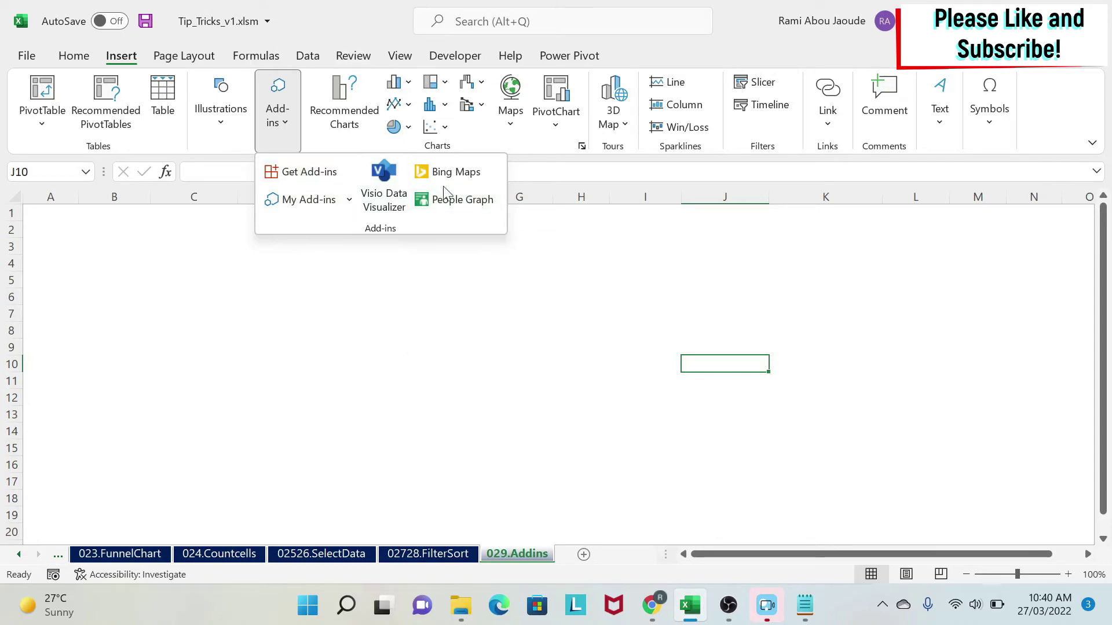
{"action": "left_click", "coordinate": [455, 200]}
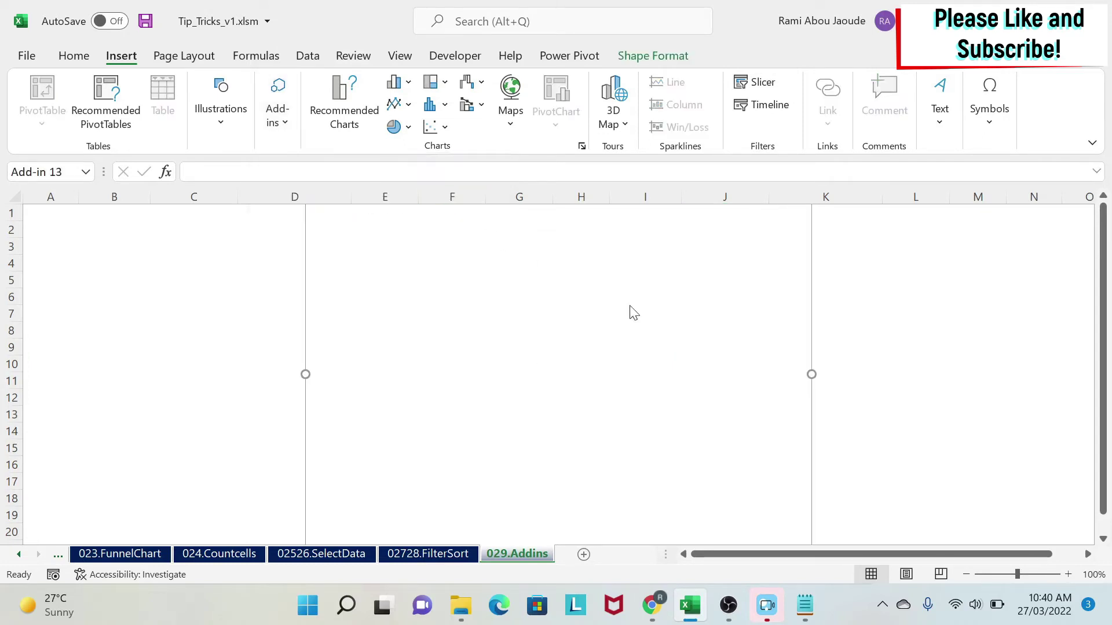
{"action": "left_click", "coordinate": [915, 297]}
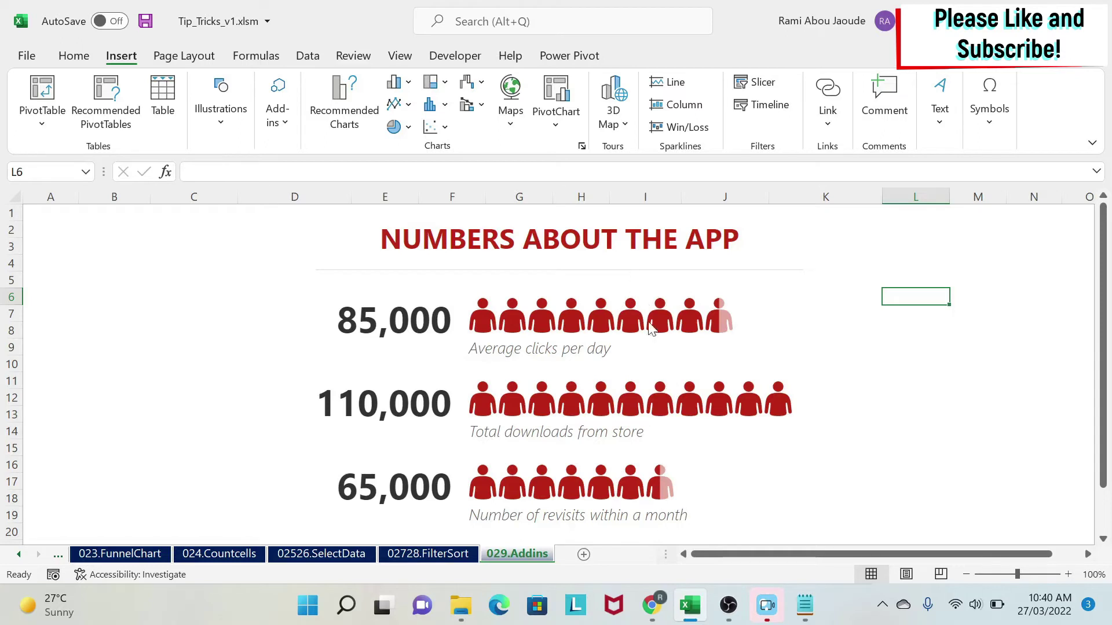
Enter Attended 500 and Not attended 245 in cells A5:B6.
{"action": "left_click", "coordinate": [65, 282]}
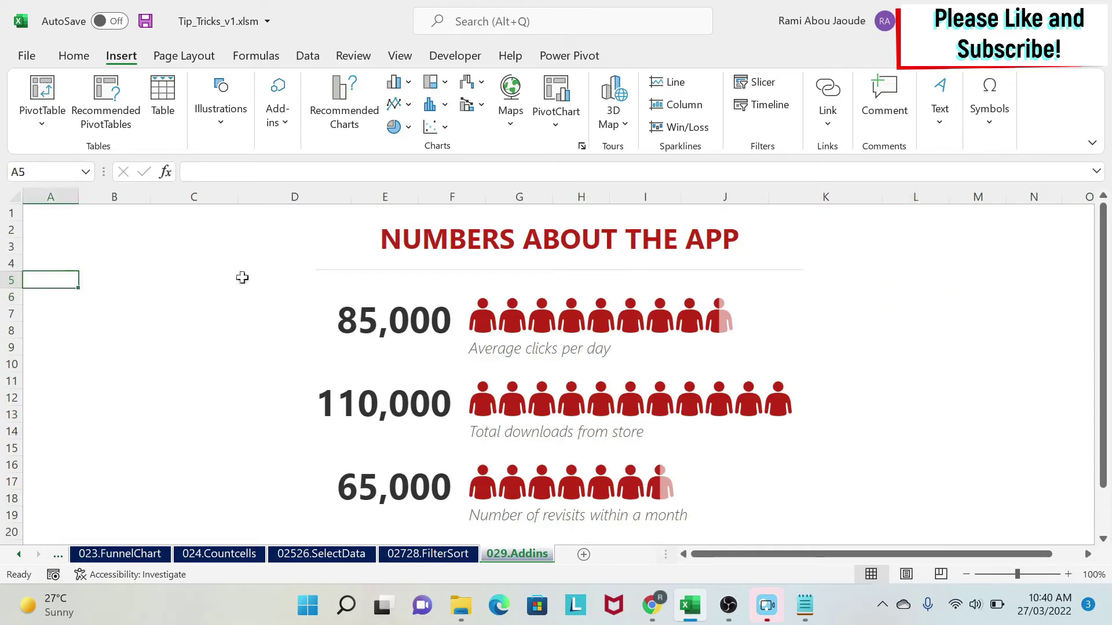
{"action": "type", "text": "A"}
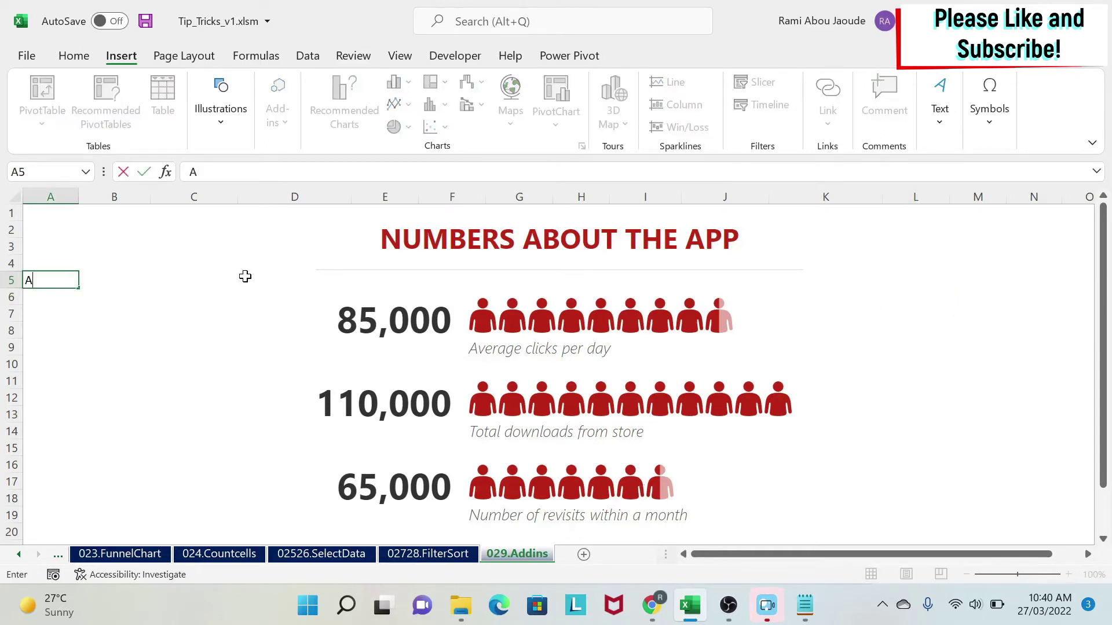
{"action": "type", "text": "ttended"}
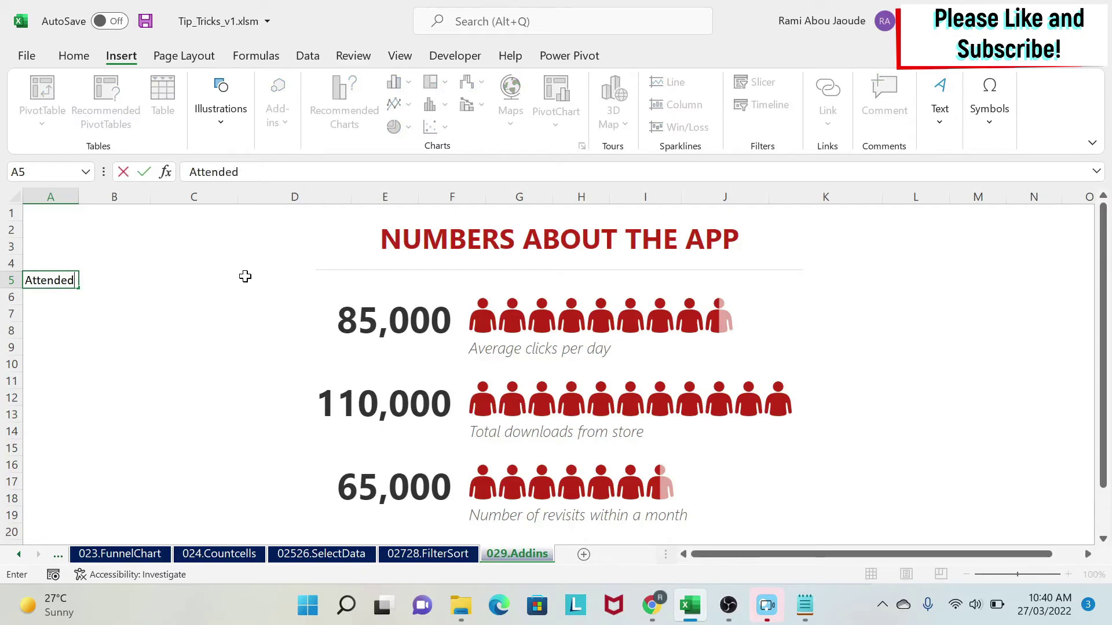
{"action": "key", "text": "Return"}
{"action": "type", "text": "Not a"}
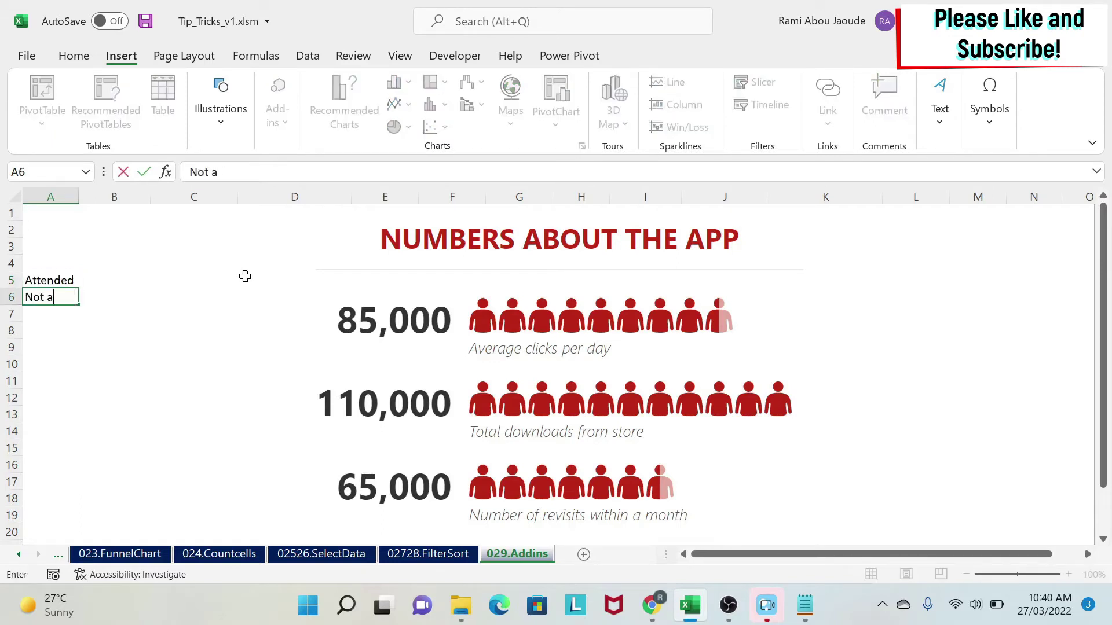
{"action": "type", "text": "ttended"}
{"action": "key", "text": "Return"}
{"action": "key", "text": "Up"}
{"action": "key", "text": "Right"}
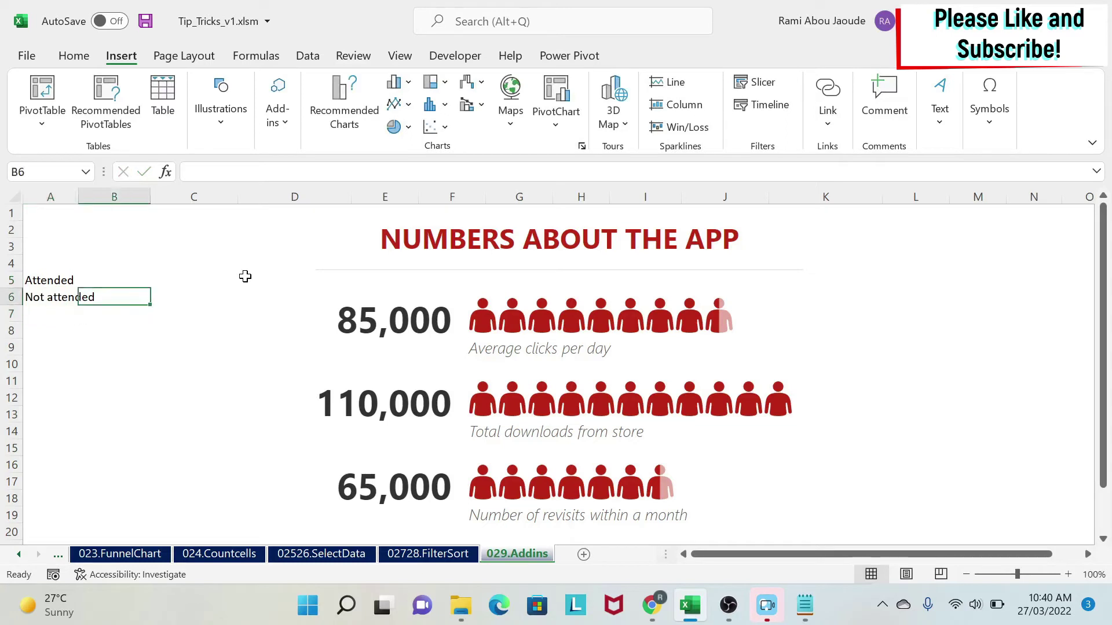
{"action": "key", "text": "Up"}
{"action": "type", "text": "500"}
{"action": "key", "text": "Return"}
{"action": "type", "text": "245"}
{"action": "key", "text": "Return"}
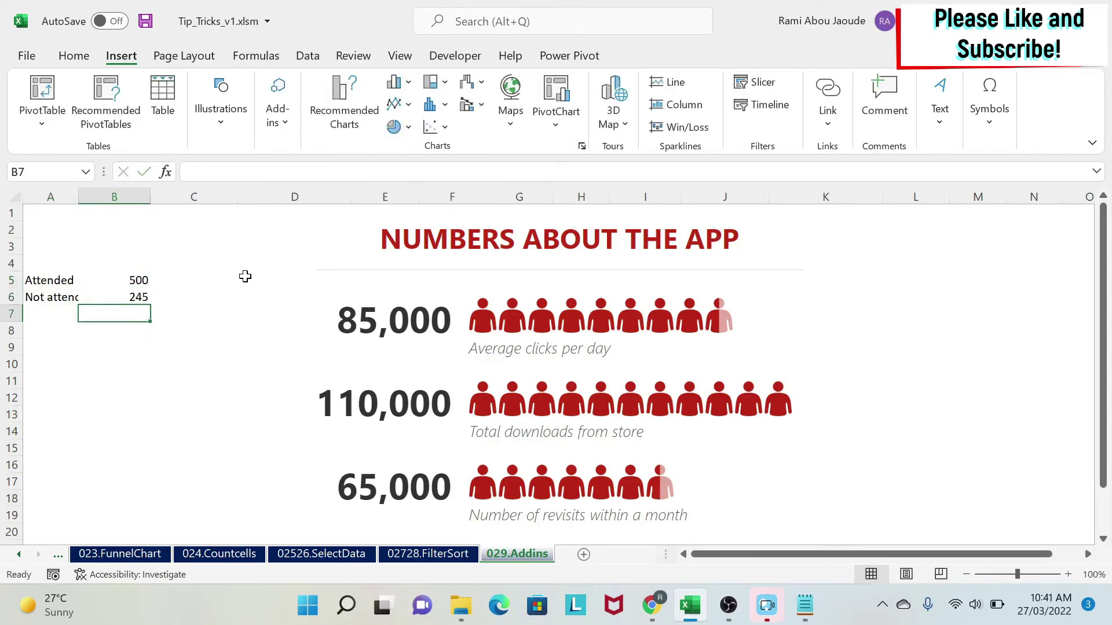
{"action": "left_click", "coordinate": [598, 280]}
Point the People Graph's data at range A5:B6 and create the graph.
{"action": "left_click", "coordinate": [728, 223]}
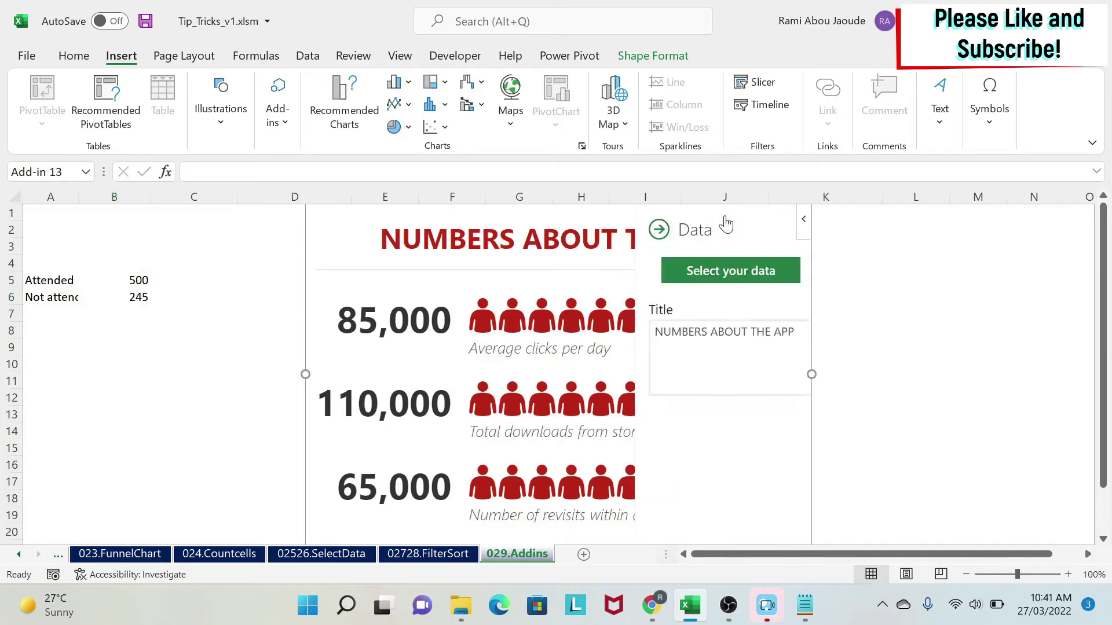
{"action": "left_click", "coordinate": [728, 272]}
{"action": "left_click_drag", "start_coordinate": [39, 283], "coordinate": [116, 297]}
{"action": "left_click", "coordinate": [676, 461]}
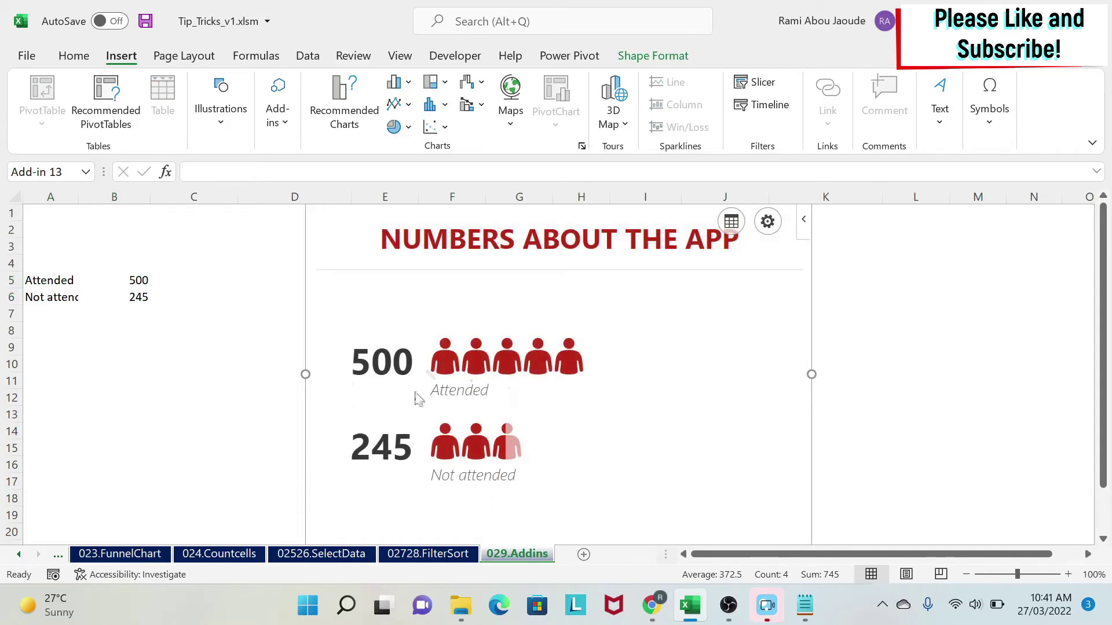
Retitle the People Graph 'Attendance'.
{"action": "left_click", "coordinate": [731, 223]}
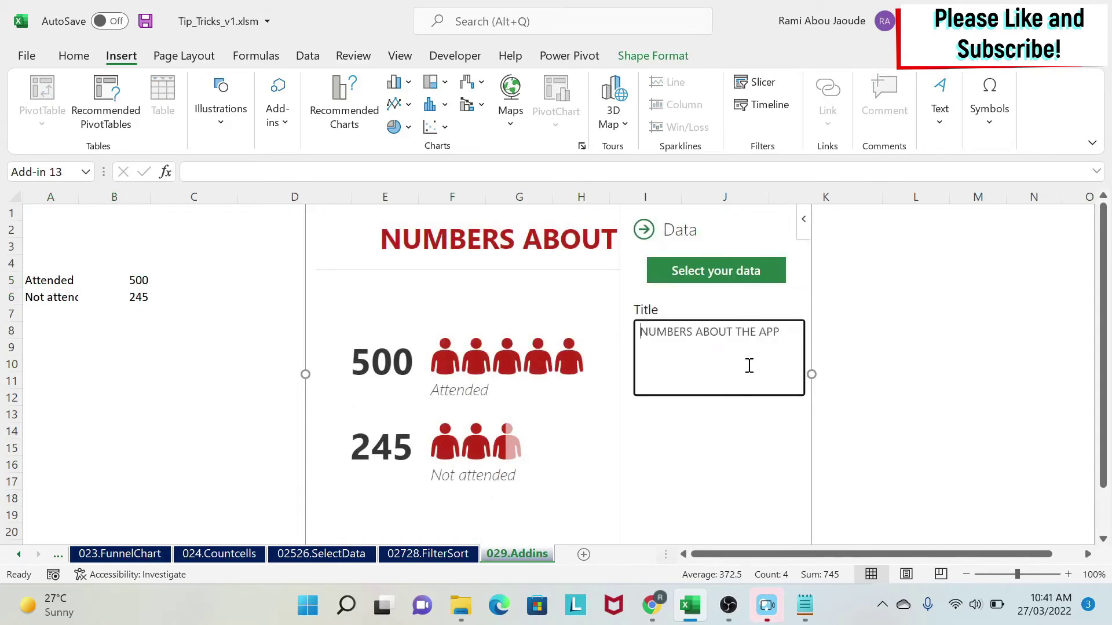
{"action": "left_click_drag", "start_coordinate": [789, 332], "coordinate": [538, 339]}
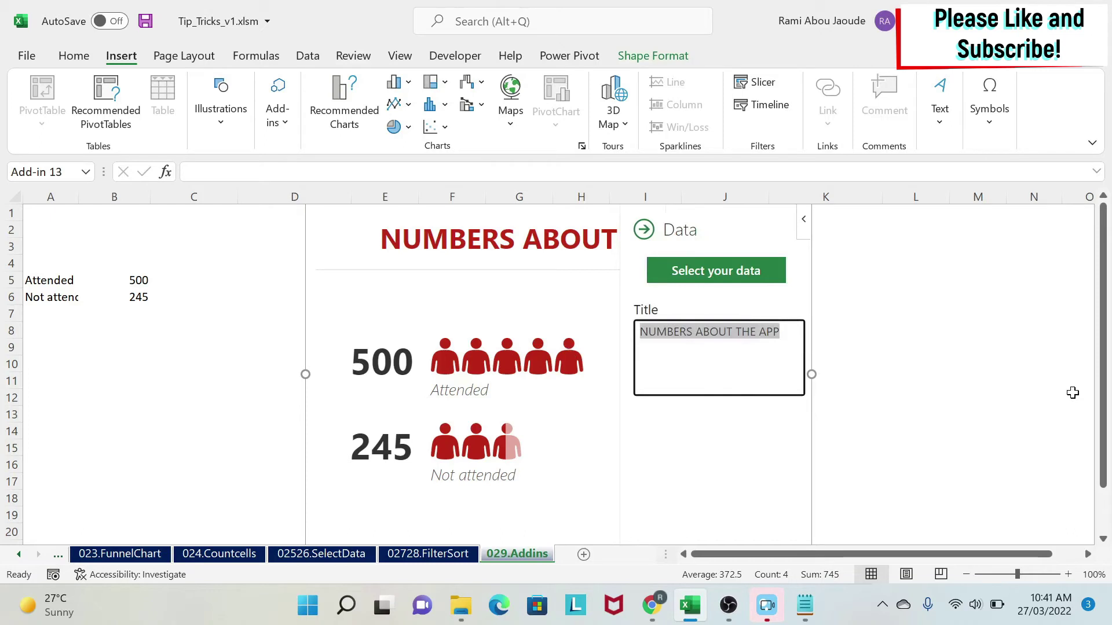
{"action": "type", "text": "Attendance"}
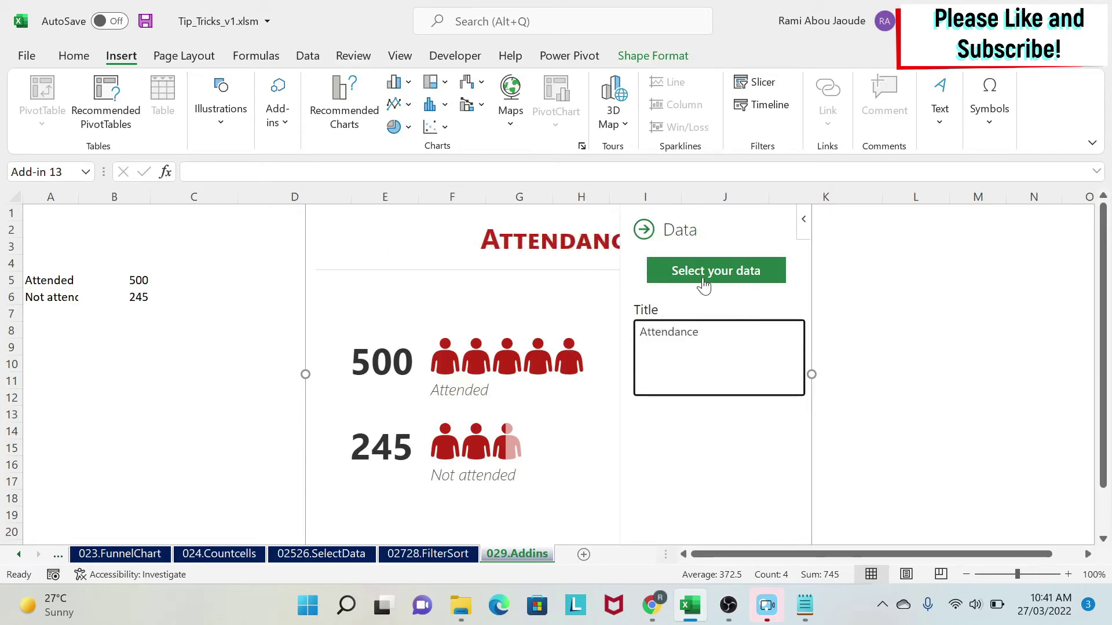
{"action": "left_click", "coordinate": [913, 296]}
{"action": "left_click", "coordinate": [644, 230]}
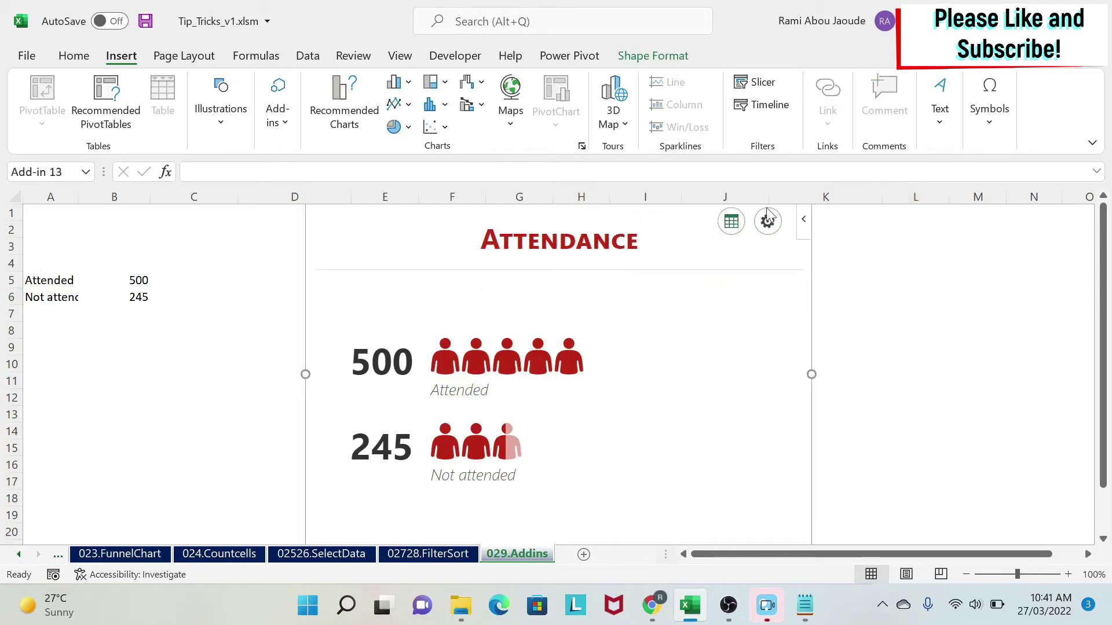
{"action": "left_click", "coordinate": [895, 313]}
Try yellow, magenta, red and green styles, then apply the blue striped theme.
{"action": "left_click", "coordinate": [627, 308]}
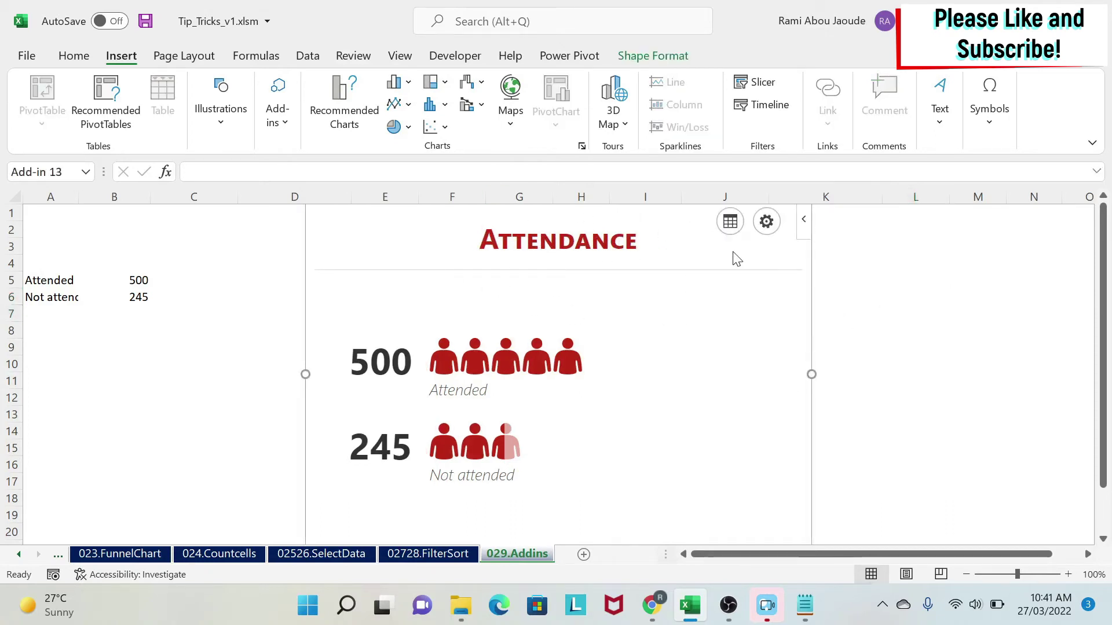
{"action": "left_click", "coordinate": [765, 221]}
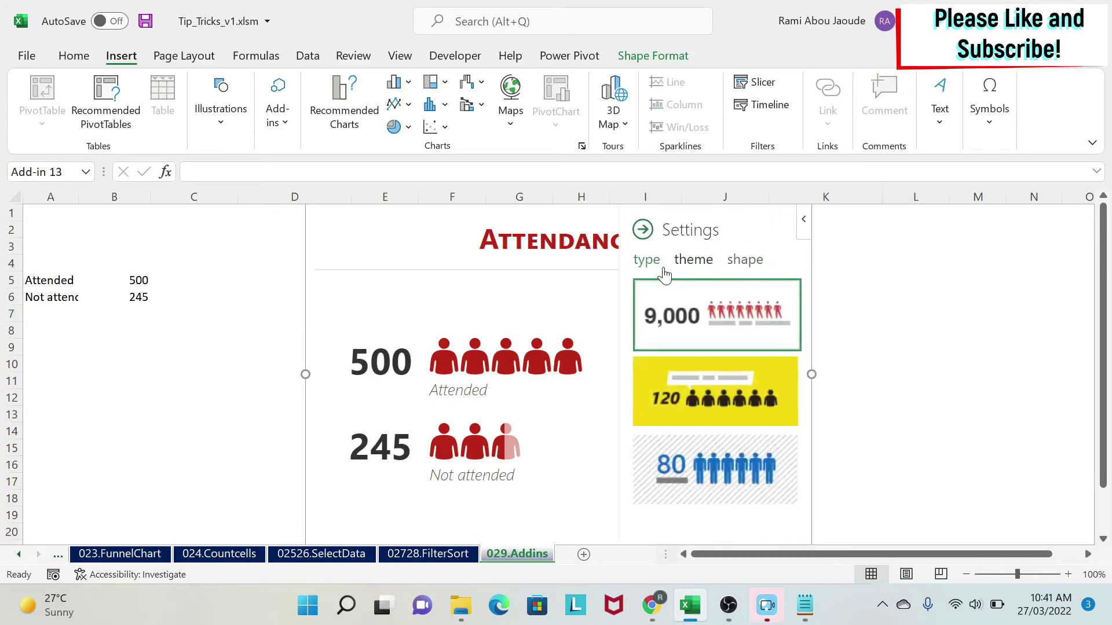
{"action": "left_click", "coordinate": [654, 390]}
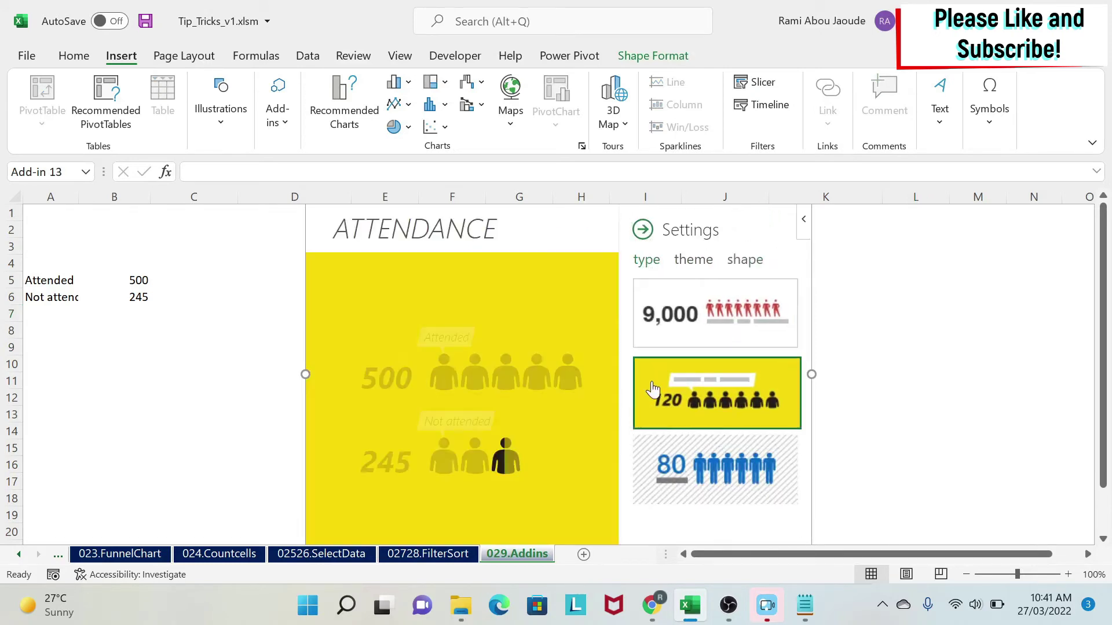
{"action": "left_click", "coordinate": [661, 474]}
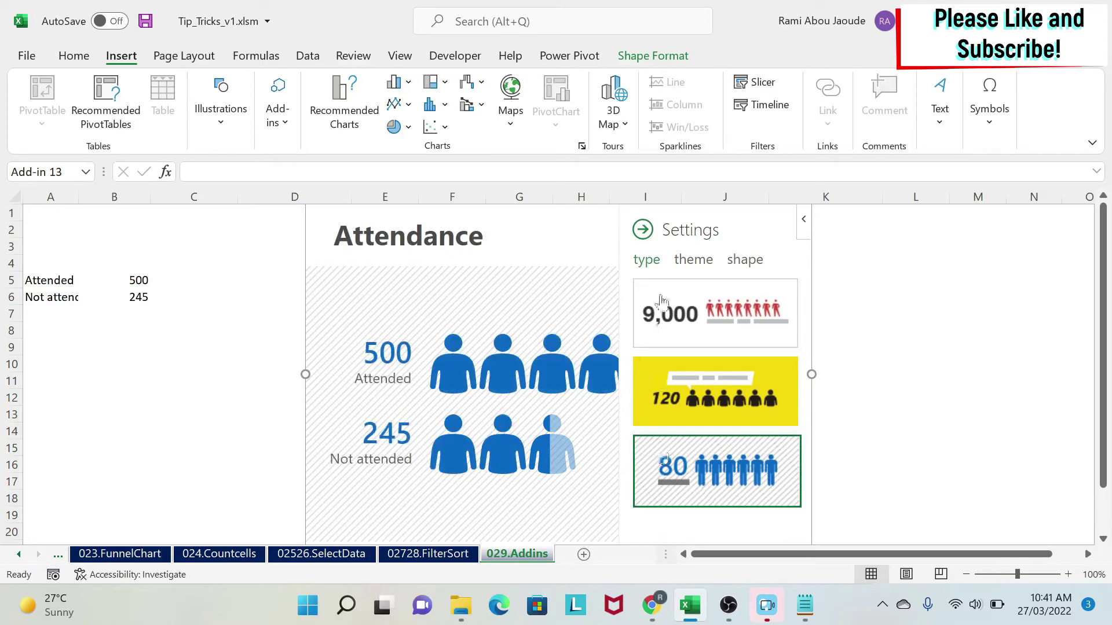
{"action": "left_click", "coordinate": [692, 267]}
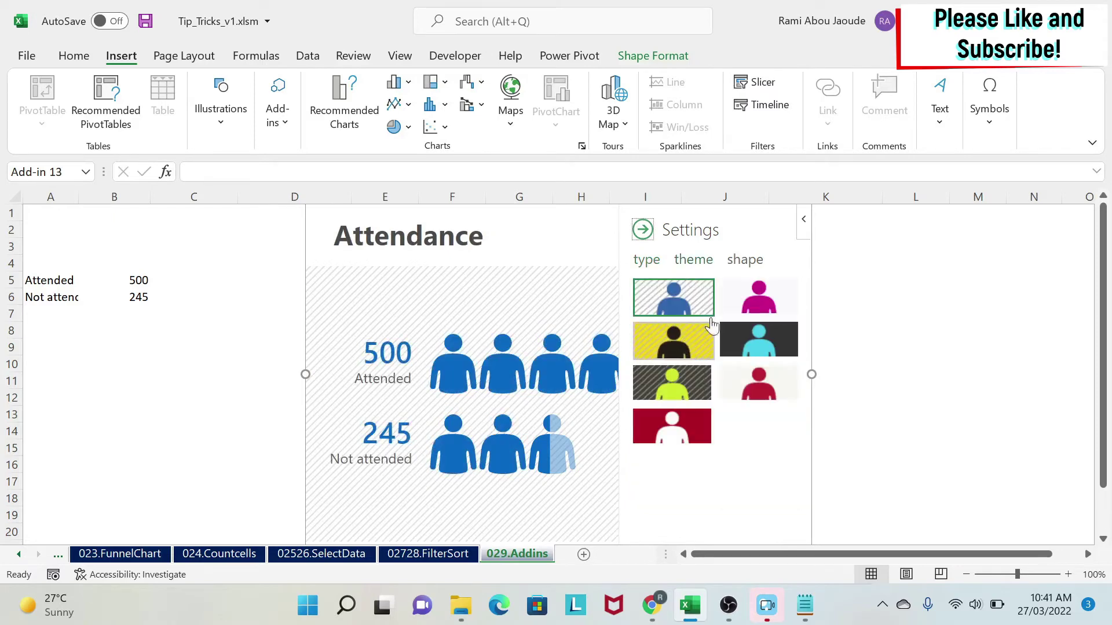
{"action": "left_click", "coordinate": [759, 299]}
{"action": "left_click", "coordinate": [687, 416]}
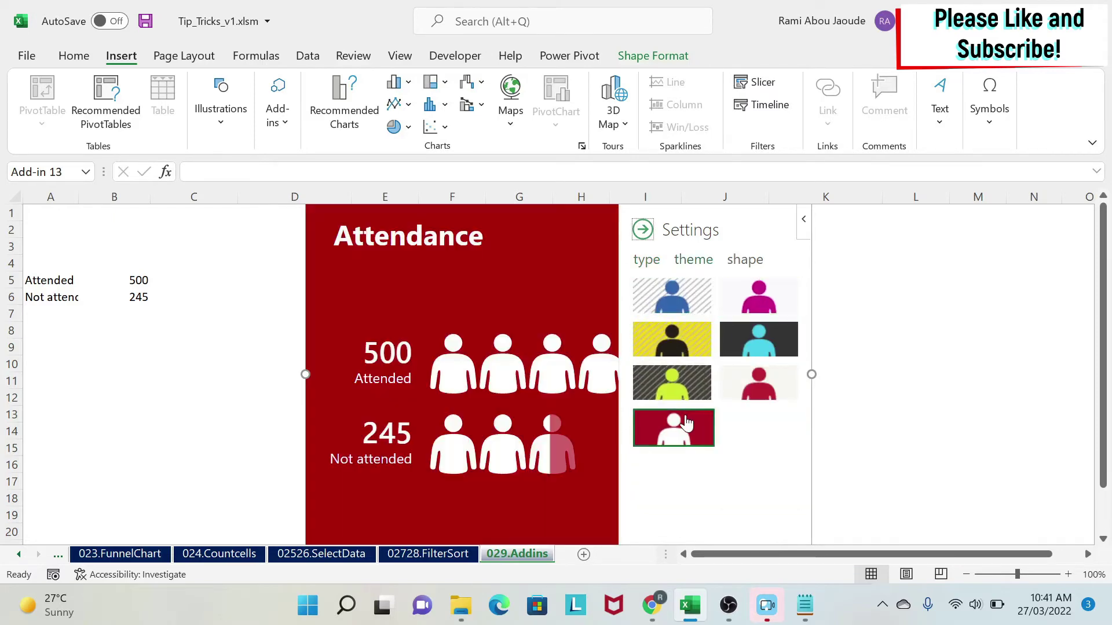
{"action": "left_click", "coordinate": [684, 394]}
{"action": "left_click", "coordinate": [756, 381]}
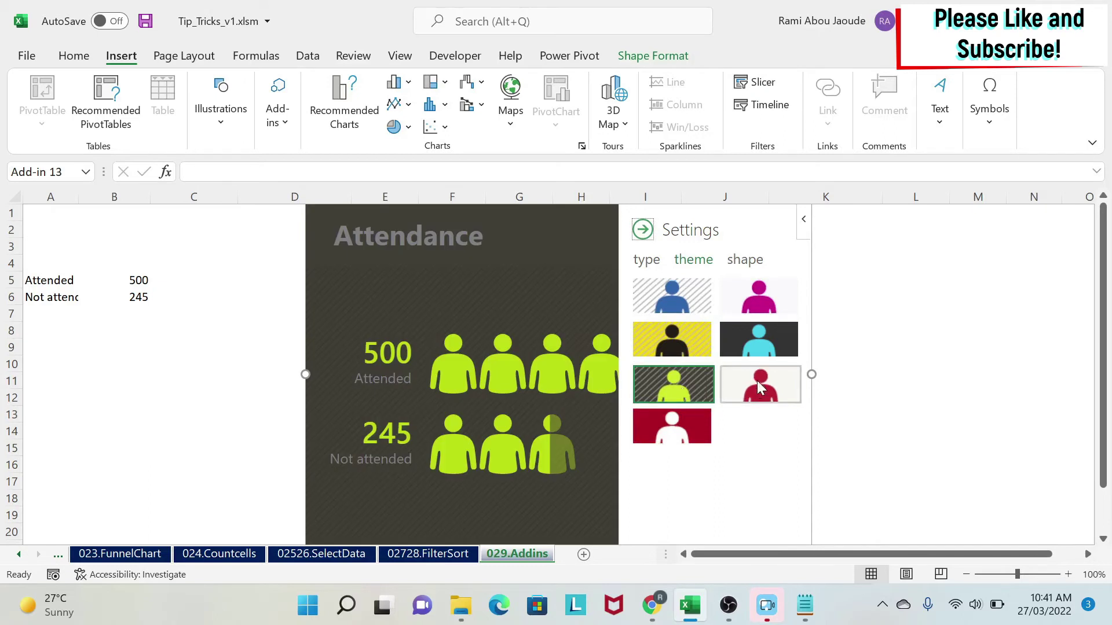
{"action": "left_click", "coordinate": [675, 301]}
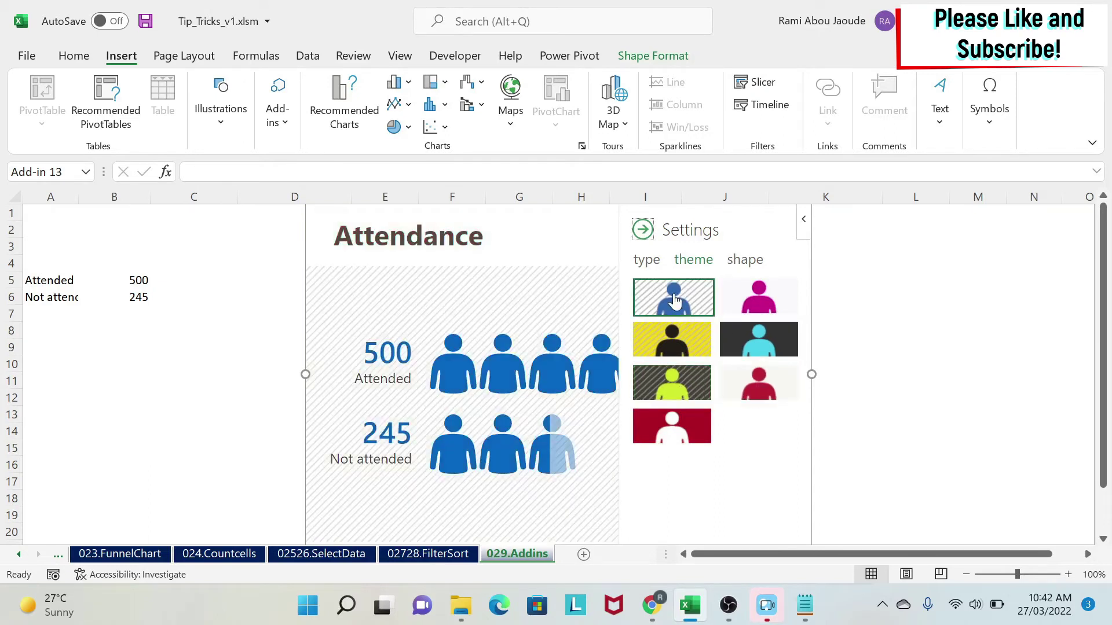
Swap the graph's person icons for diamonds, then delete the People Graph.
{"action": "left_click", "coordinate": [731, 263]}
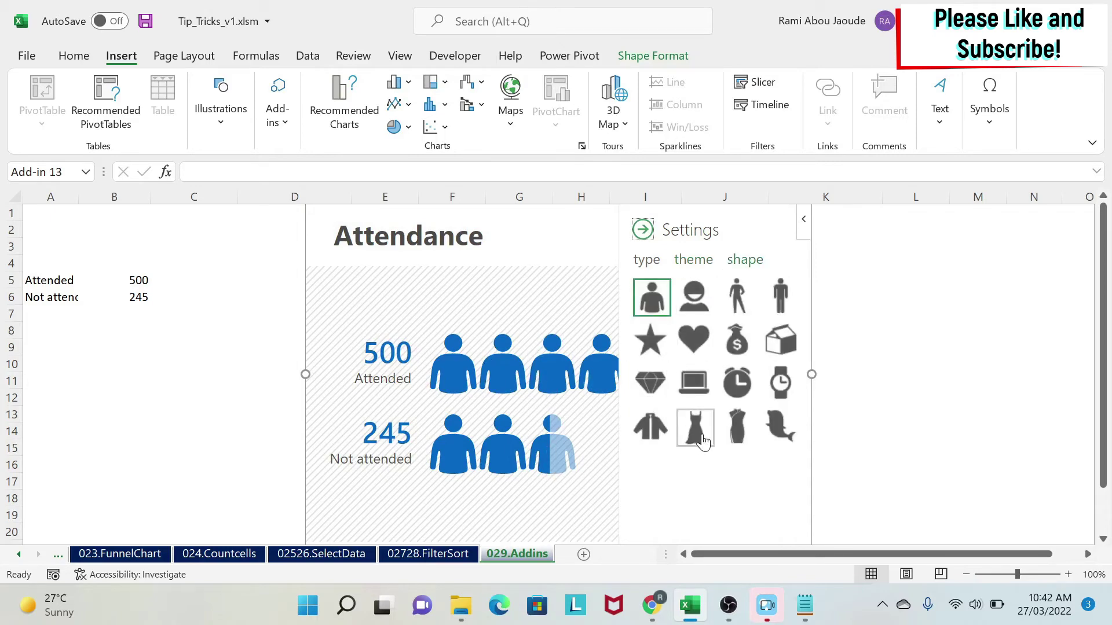
{"action": "left_click", "coordinate": [739, 341]}
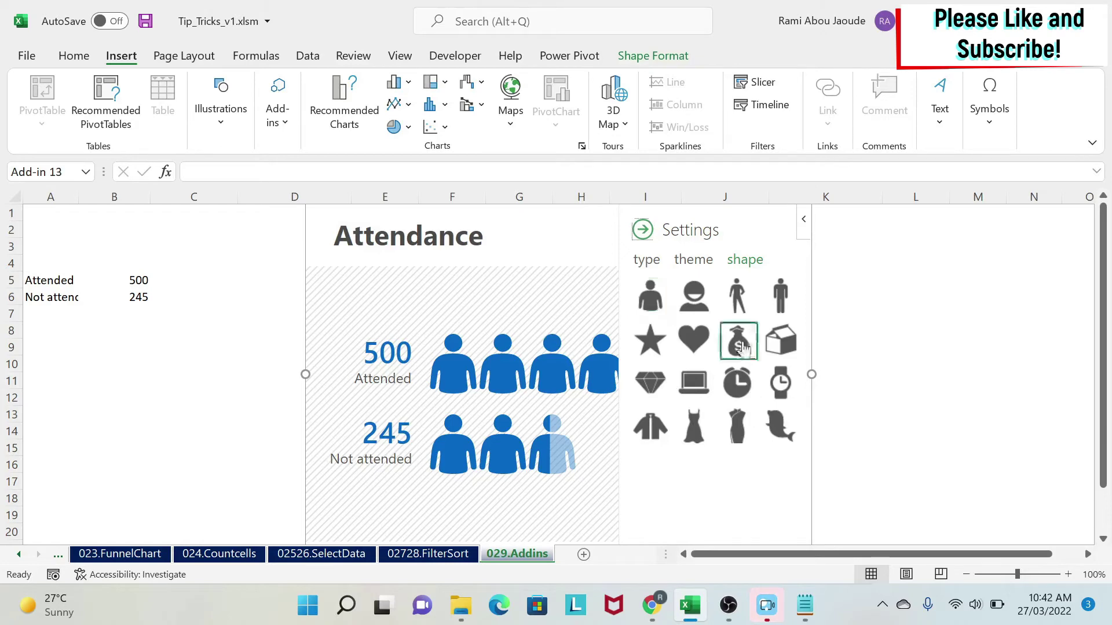
{"action": "left_click", "coordinate": [651, 383]}
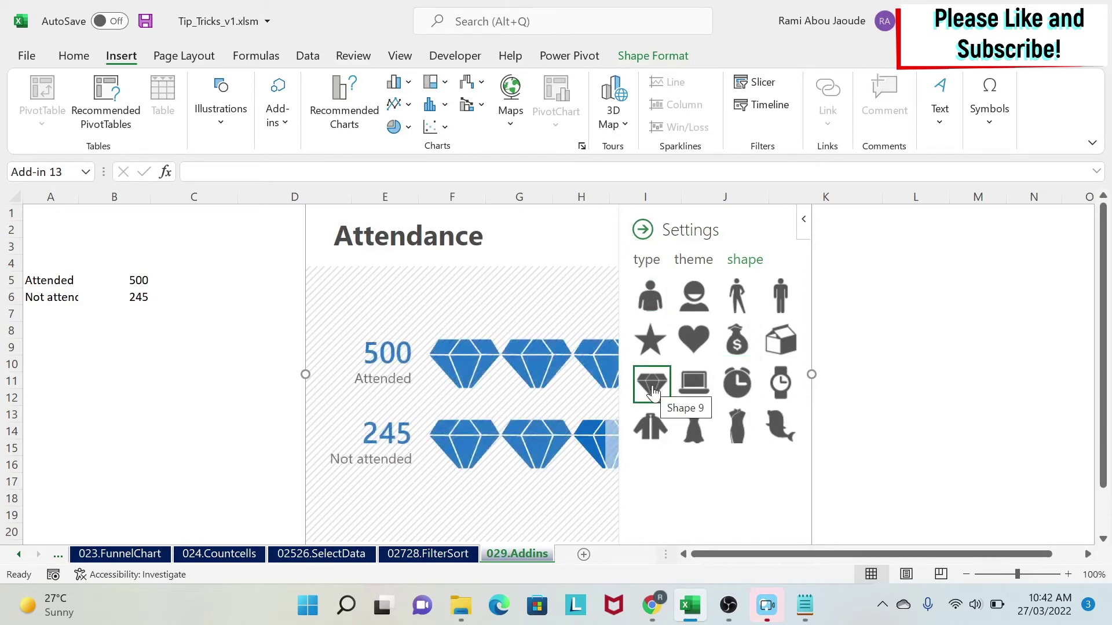
{"action": "left_click", "coordinate": [643, 229]}
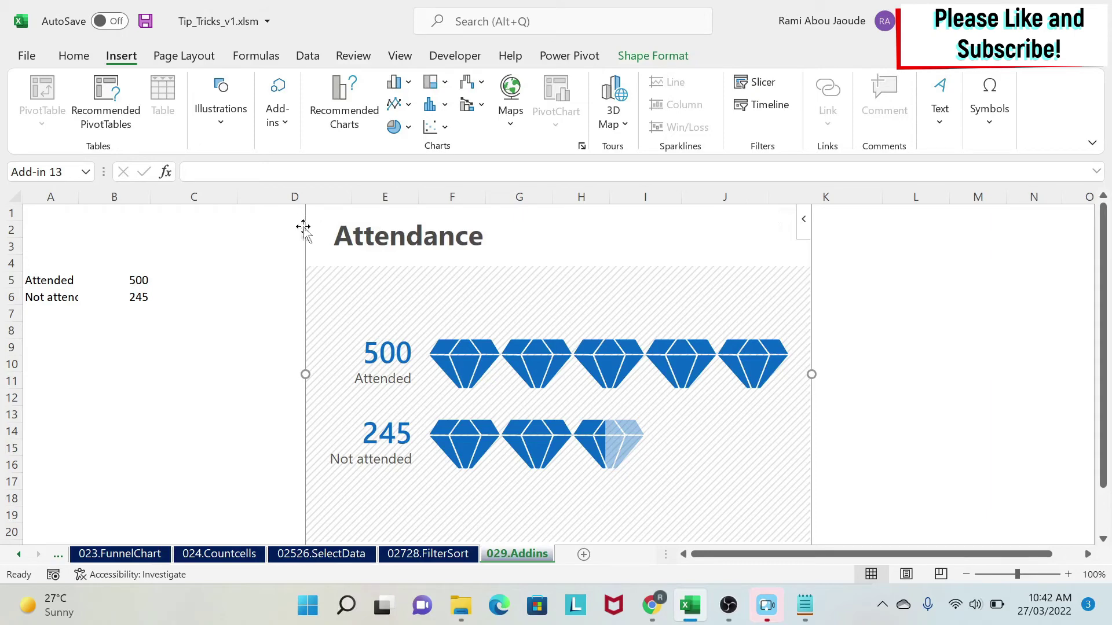
{"action": "key", "text": "Delete"}
Clear the Attended/Not attended figures from rows 5 to 7, leaving A4 active.
{"action": "left_click_drag", "start_coordinate": [47, 267], "coordinate": [238, 317]}
{"action": "left_click", "coordinate": [376, 293]}
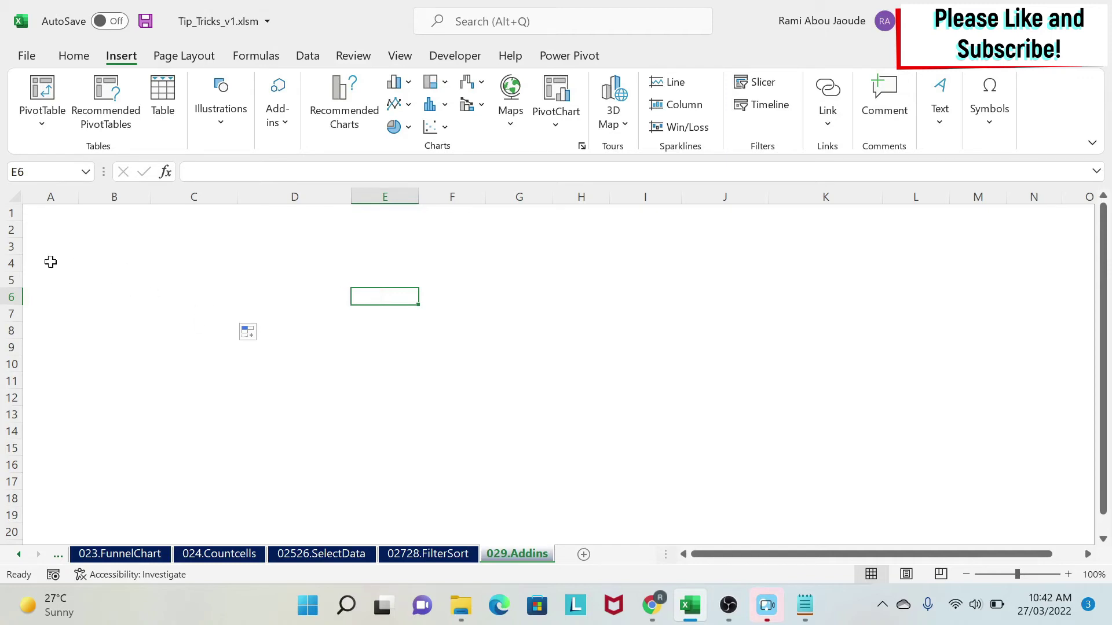
{"action": "left_click", "coordinate": [51, 262]}
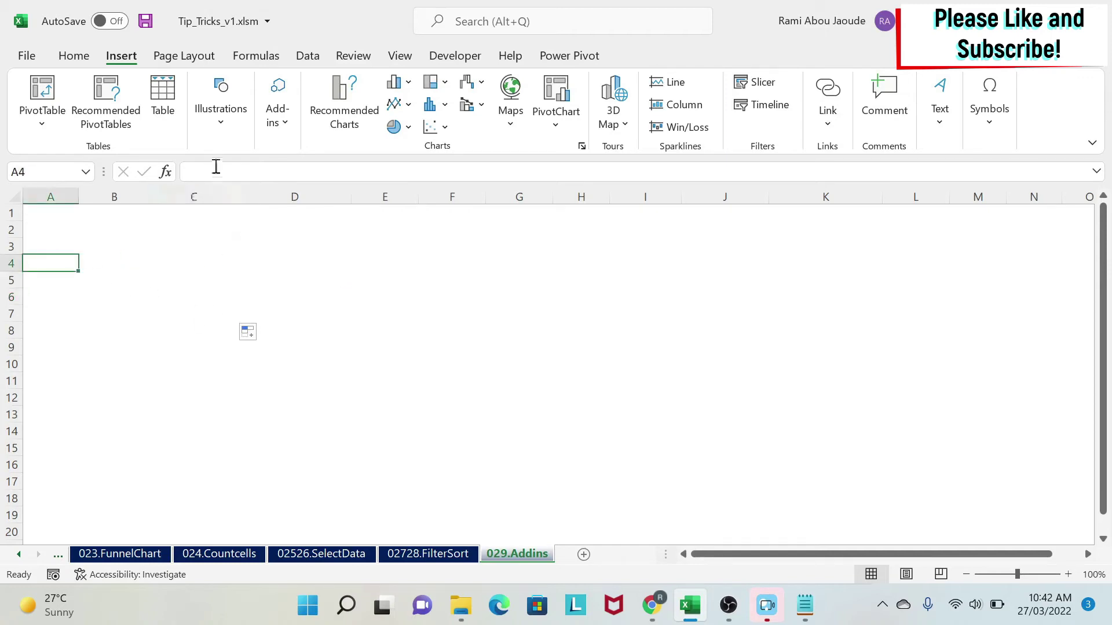
Add the Bing Maps add-in from My Add-ins and select the countries with Prod 1 values.
{"action": "left_click", "coordinate": [280, 104]}
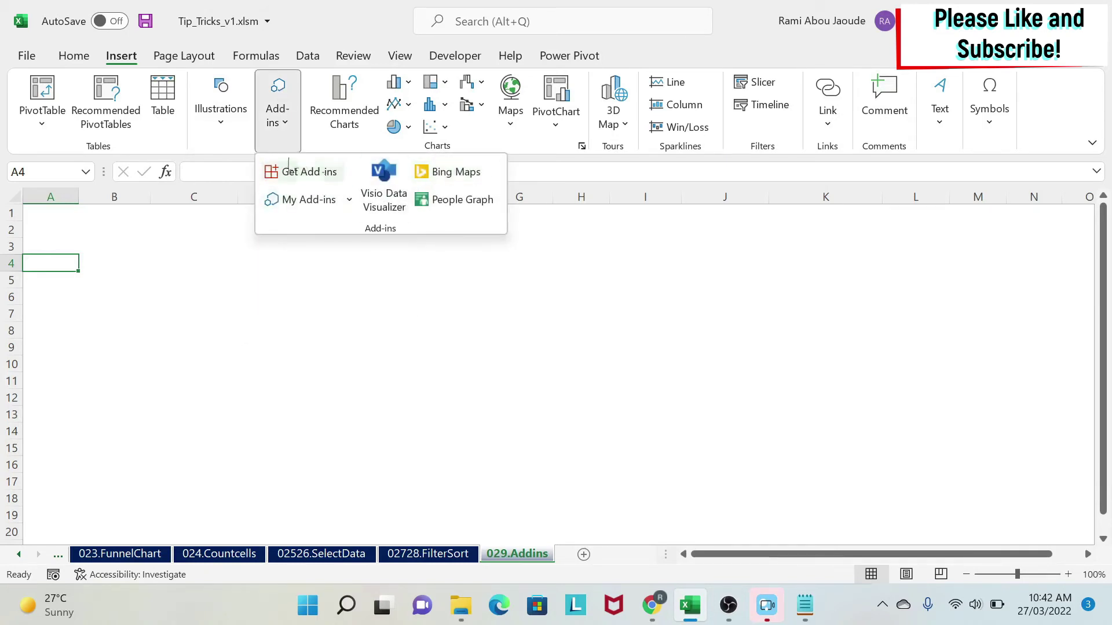
{"action": "left_click", "coordinate": [309, 200]}
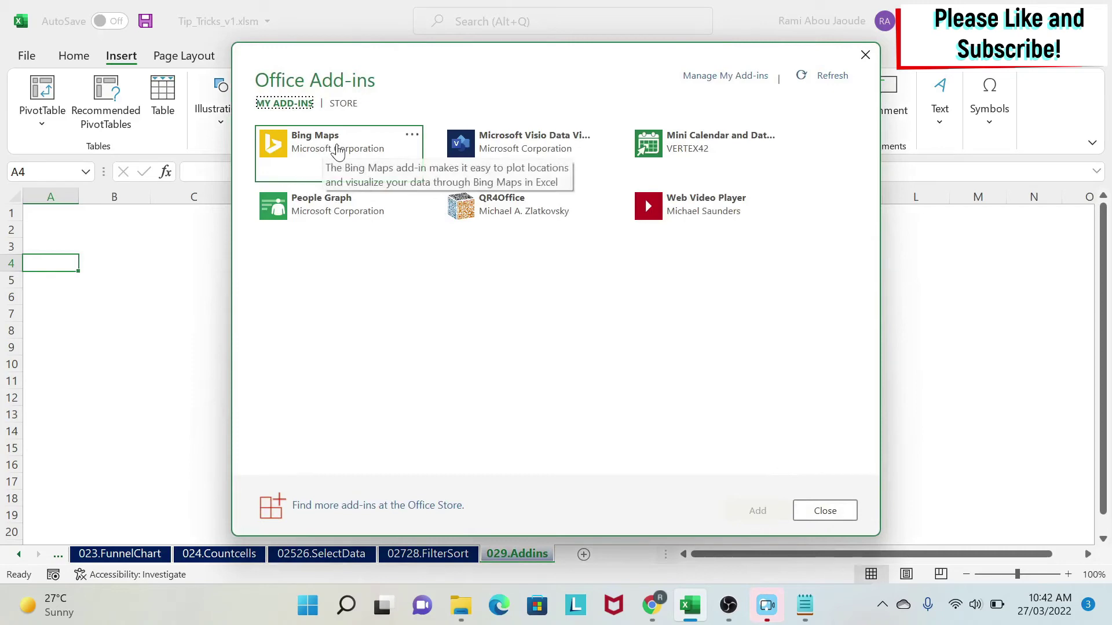
{"action": "left_click", "coordinate": [339, 153]}
{"action": "left_click", "coordinate": [754, 513]}
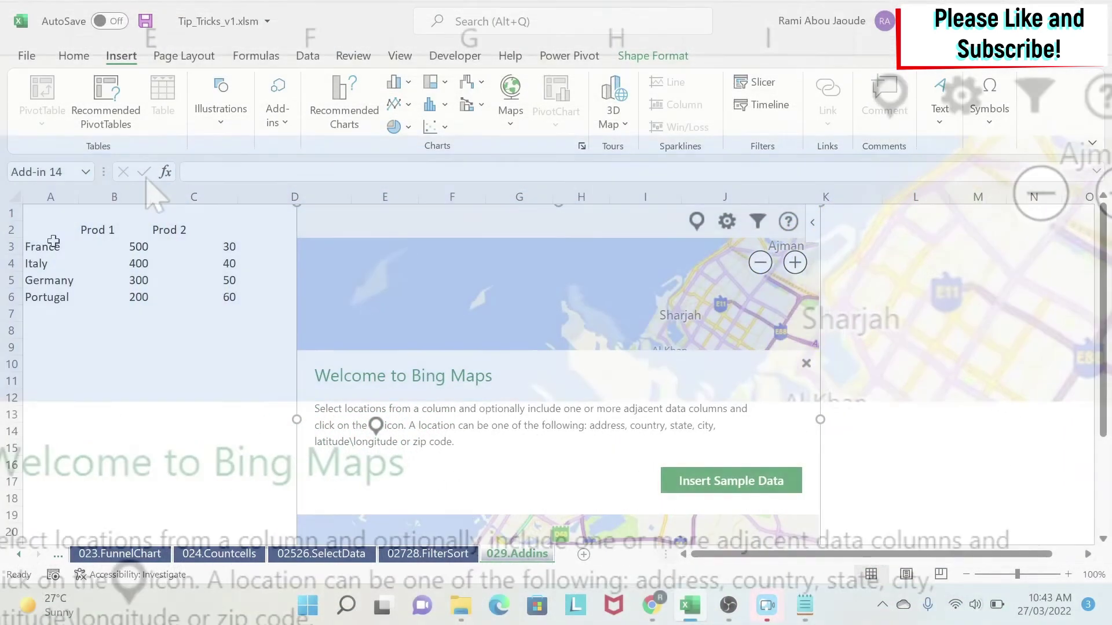
{"action": "left_click_drag", "start_coordinate": [51, 230], "coordinate": [134, 296]}
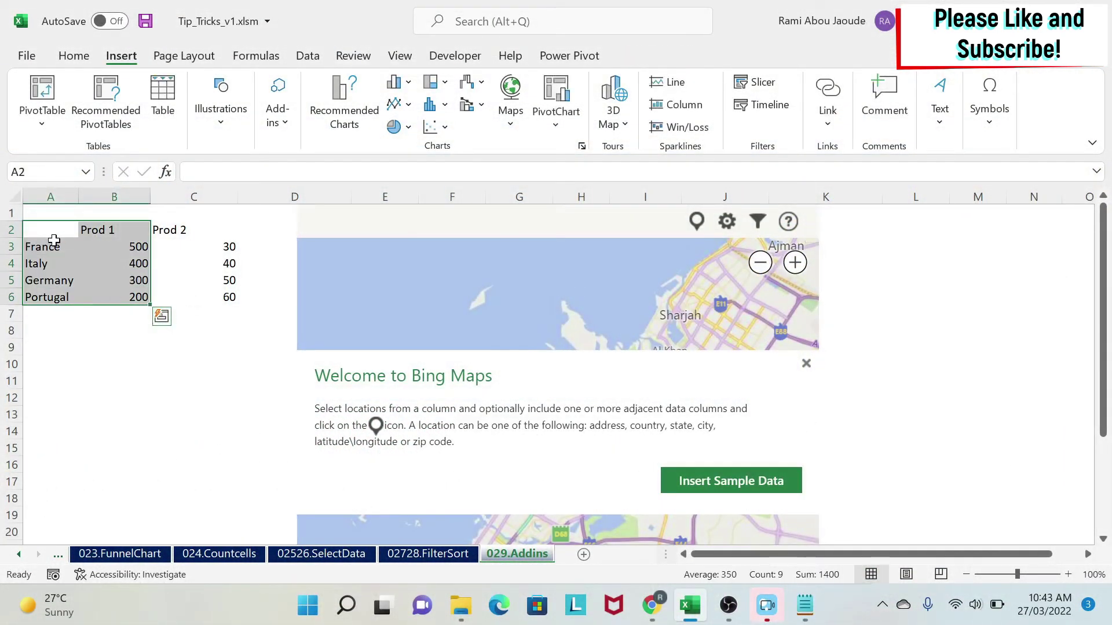
Plot Prod 1 for France, Italy, Germany and Portugal as bubbles and view France's 500.
{"action": "left_click", "coordinate": [696, 222]}
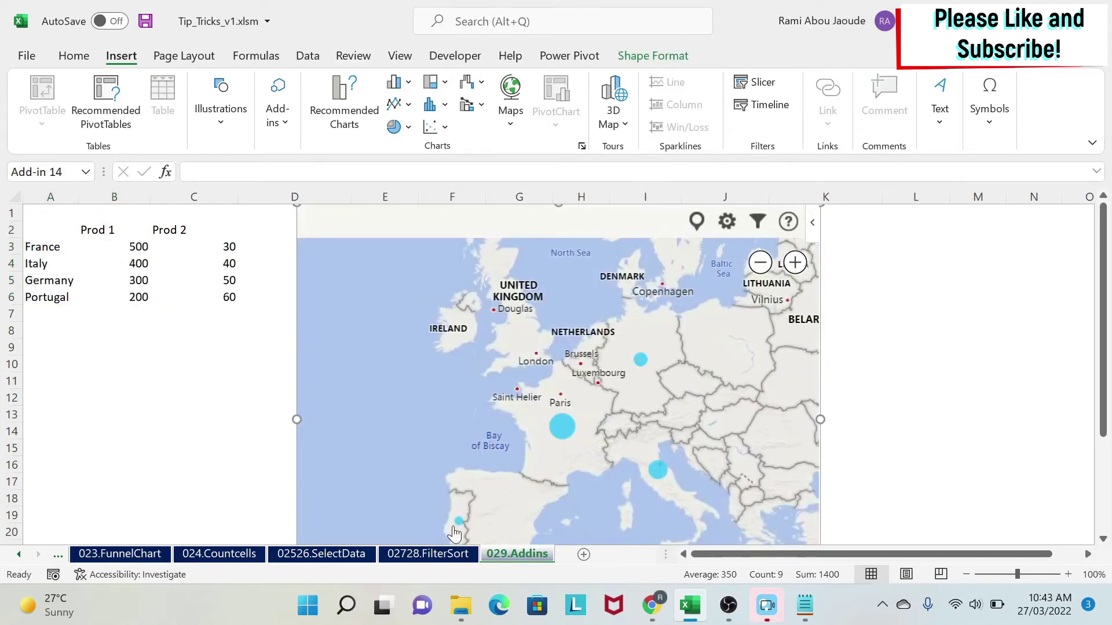
{"action": "left_click", "coordinate": [560, 431]}
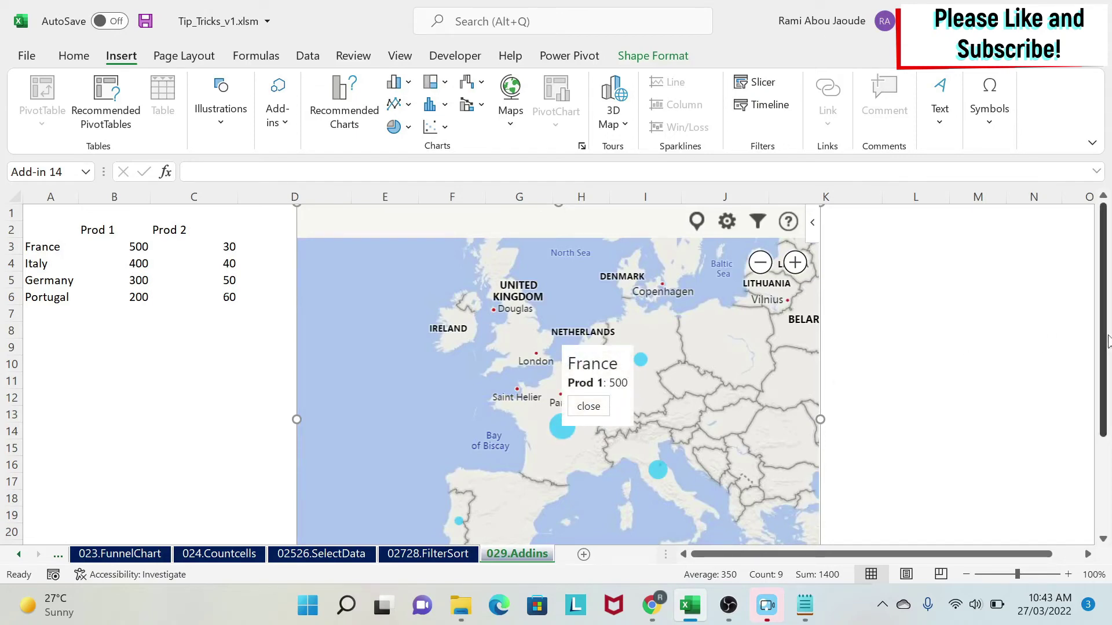
{"action": "mouse_move", "coordinate": [1105, 342]}
{"action": "left_mouse_down"}
{"action": "mouse_move", "coordinate": [1105, 443]}
{"action": "mouse_move", "coordinate": [1106, 351]}
{"action": "left_mouse_up"}
{"action": "left_click", "coordinate": [795, 247]}
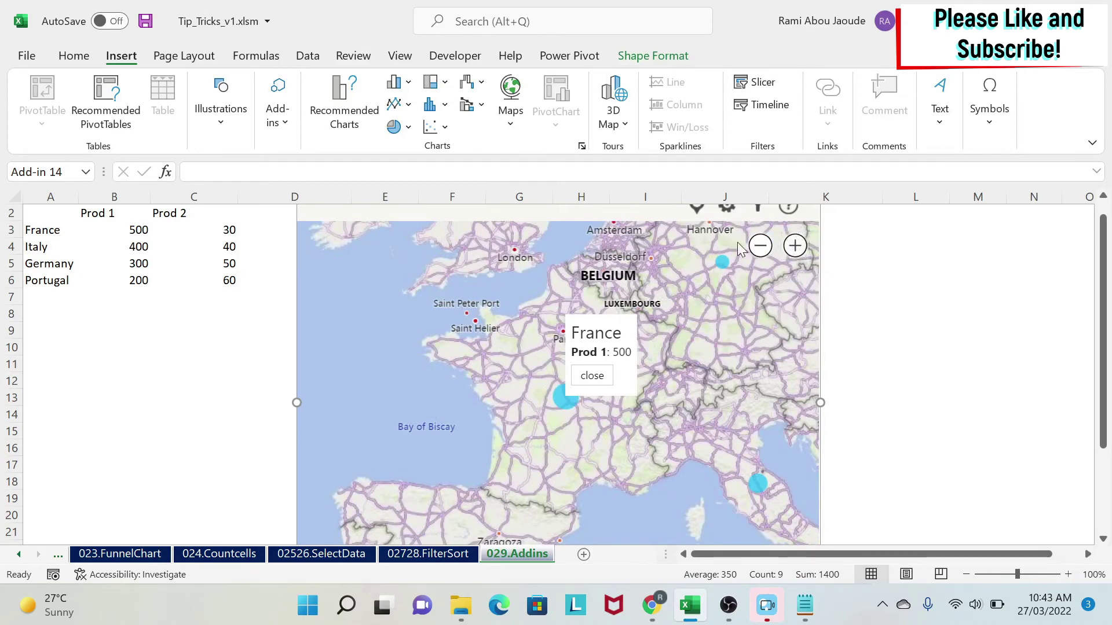
{"action": "left_click", "coordinate": [760, 246]}
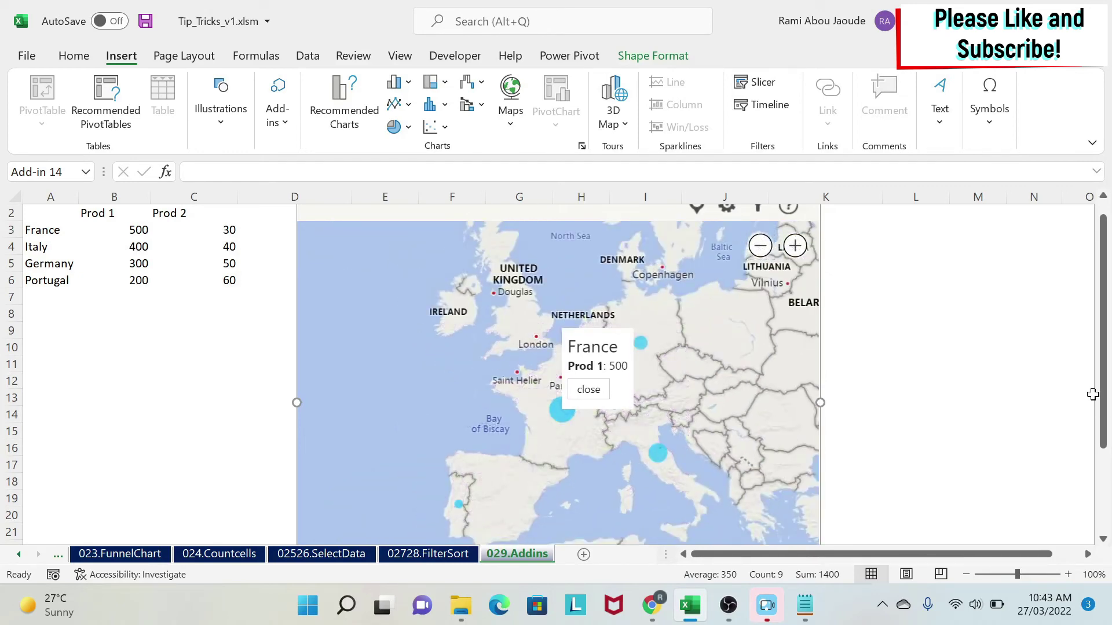
{"action": "left_click_drag", "start_coordinate": [1094, 396], "coordinate": [1102, 391]}
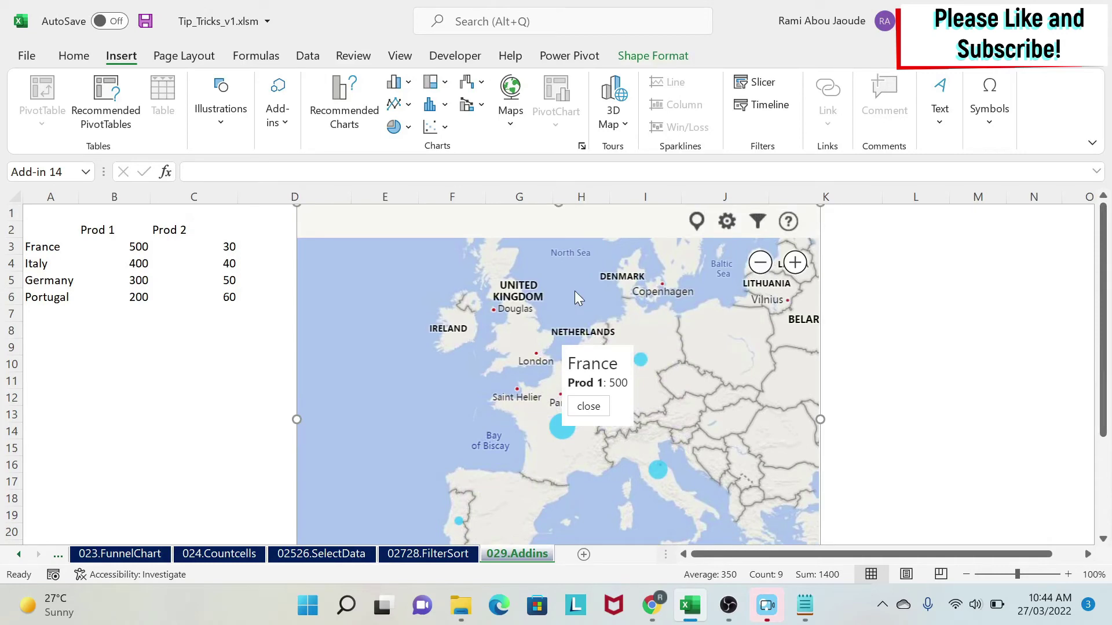
Switch the map to Bird's Eye imagery, close France's popup, and select the table including Prod 2.
{"action": "left_click", "coordinate": [726, 223]}
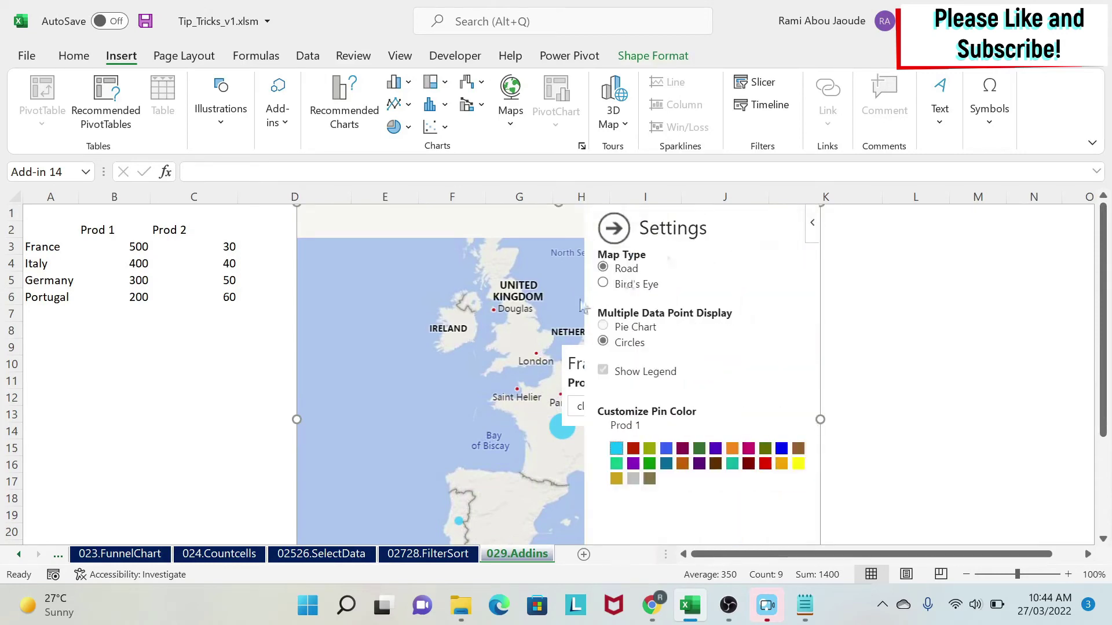
{"action": "left_click", "coordinate": [603, 285]}
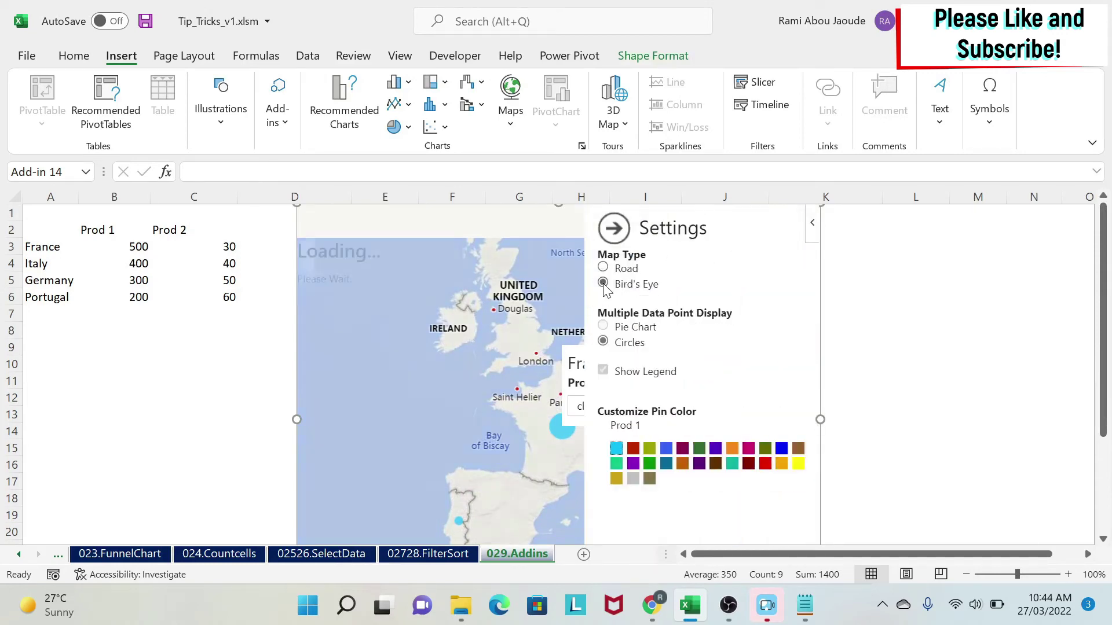
{"action": "left_click", "coordinate": [615, 228]}
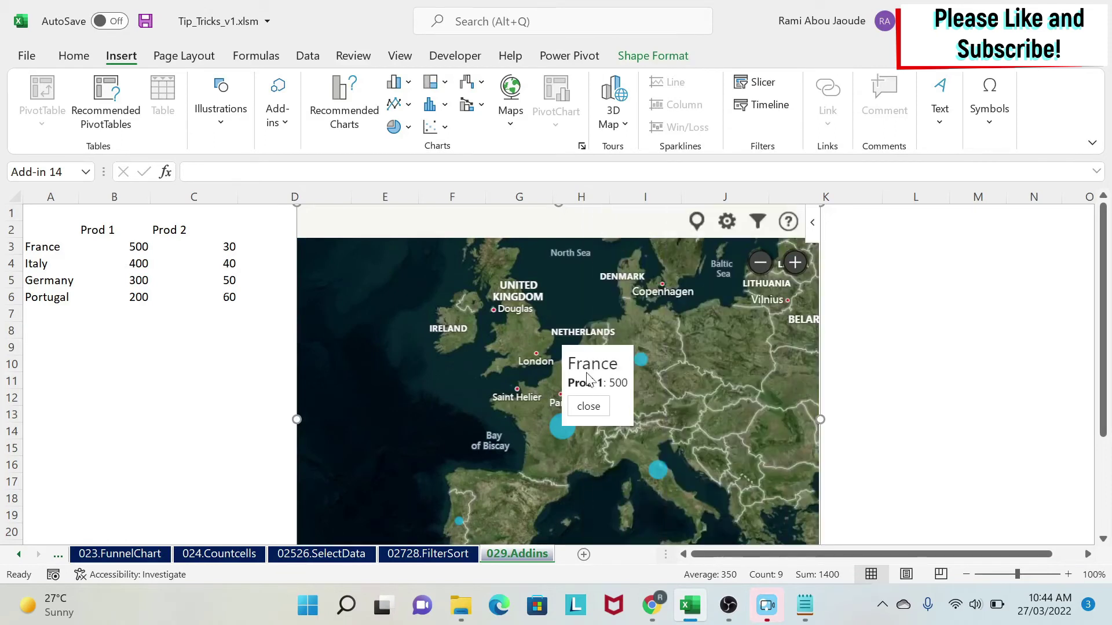
{"action": "left_click", "coordinate": [728, 223]}
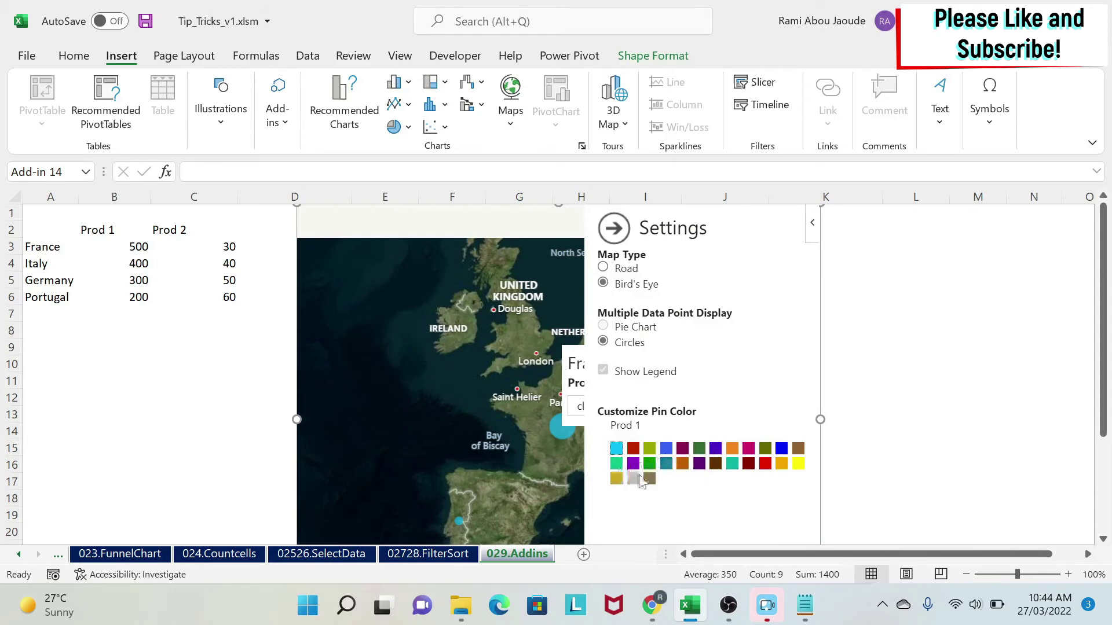
{"action": "left_click", "coordinate": [910, 363]}
{"action": "left_click", "coordinate": [628, 230]}
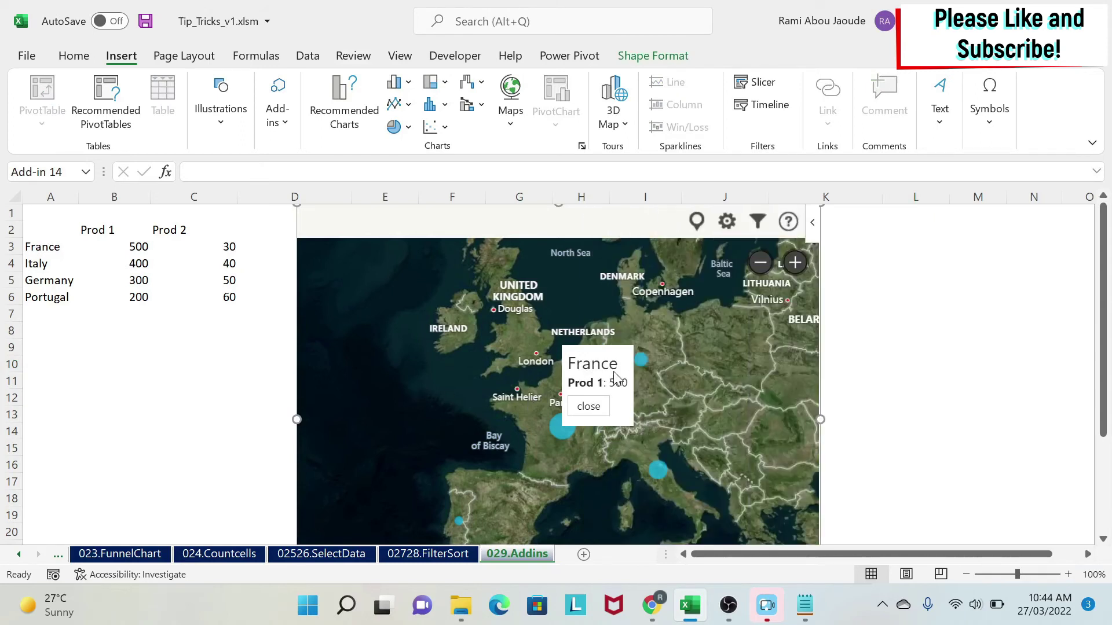
{"action": "left_click", "coordinate": [590, 407]}
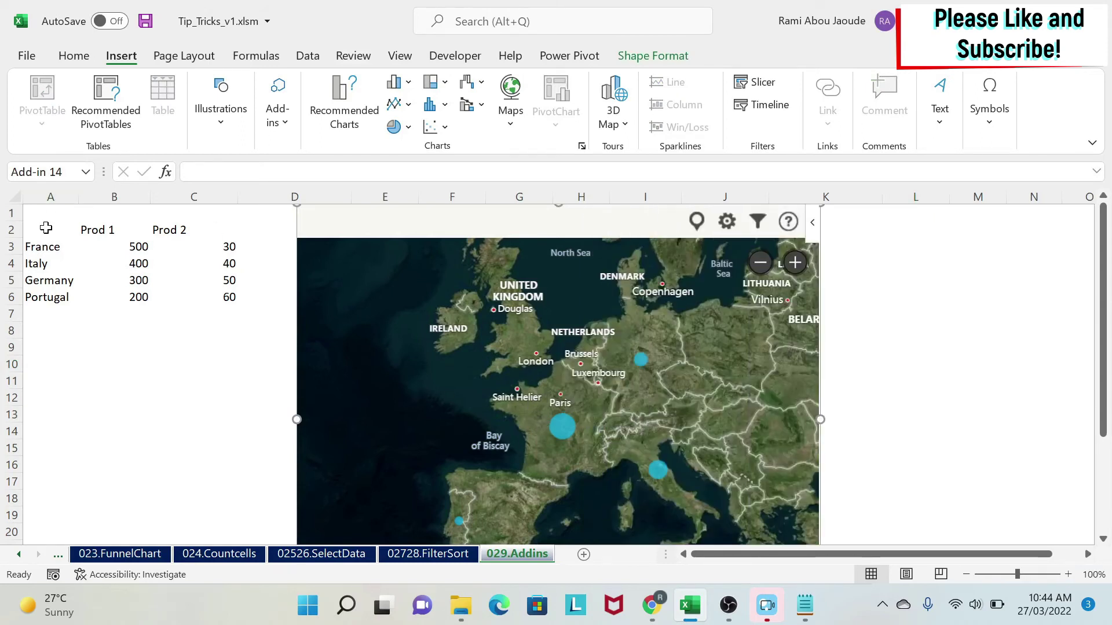
{"action": "left_click_drag", "start_coordinate": [44, 228], "coordinate": [227, 295]}
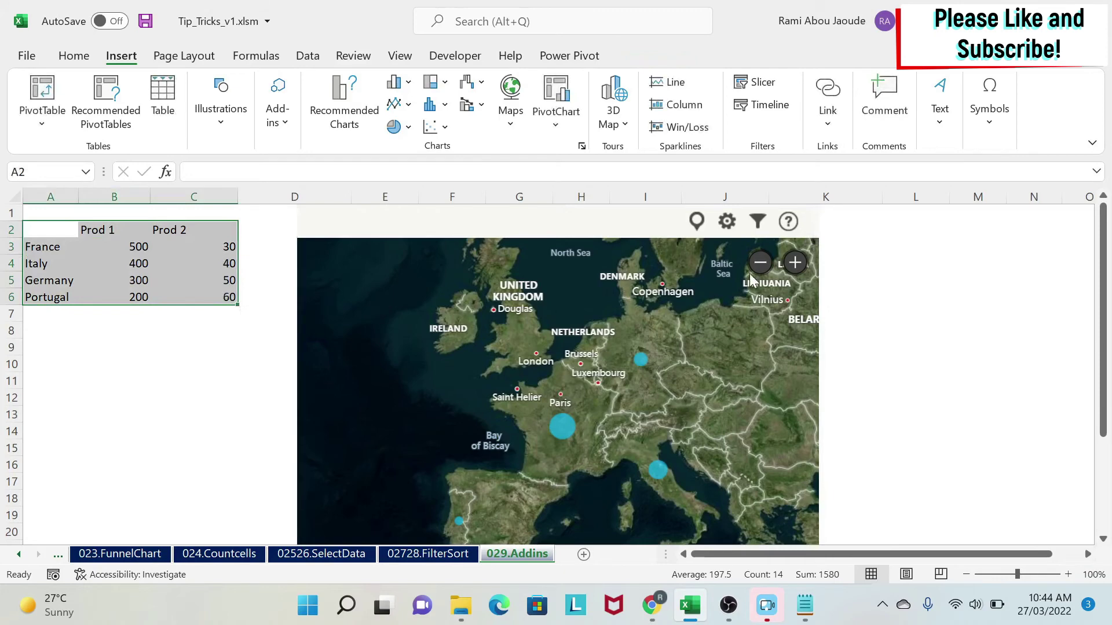
Replot the map as Prod 1/Prod 2 pies coloured dark magenta and orange.
{"action": "left_click", "coordinate": [750, 225]}
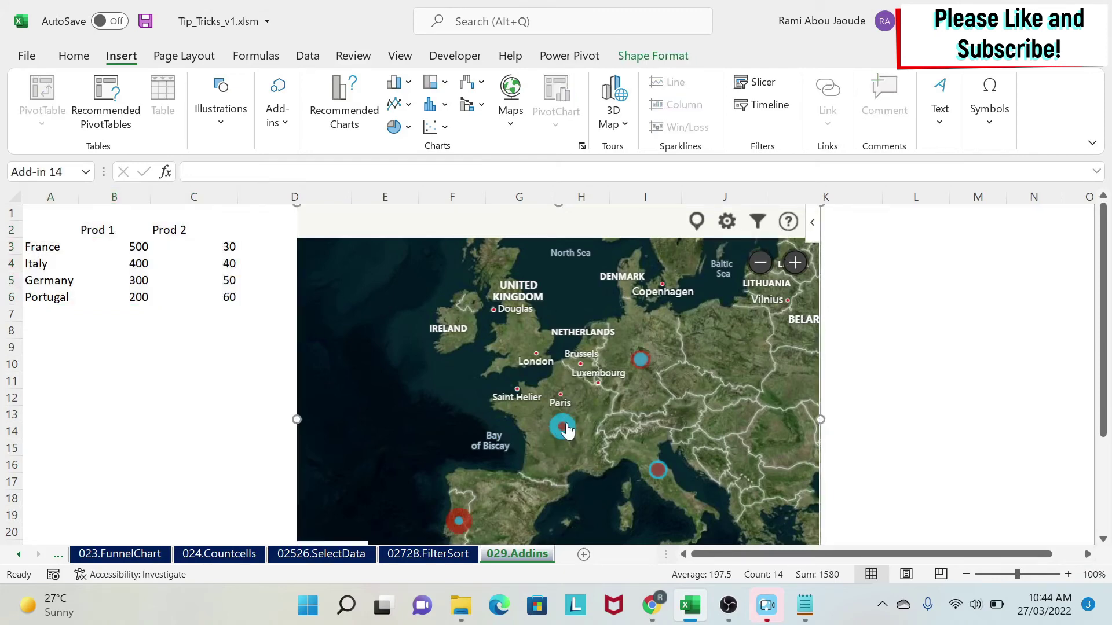
{"action": "left_click", "coordinate": [728, 222]}
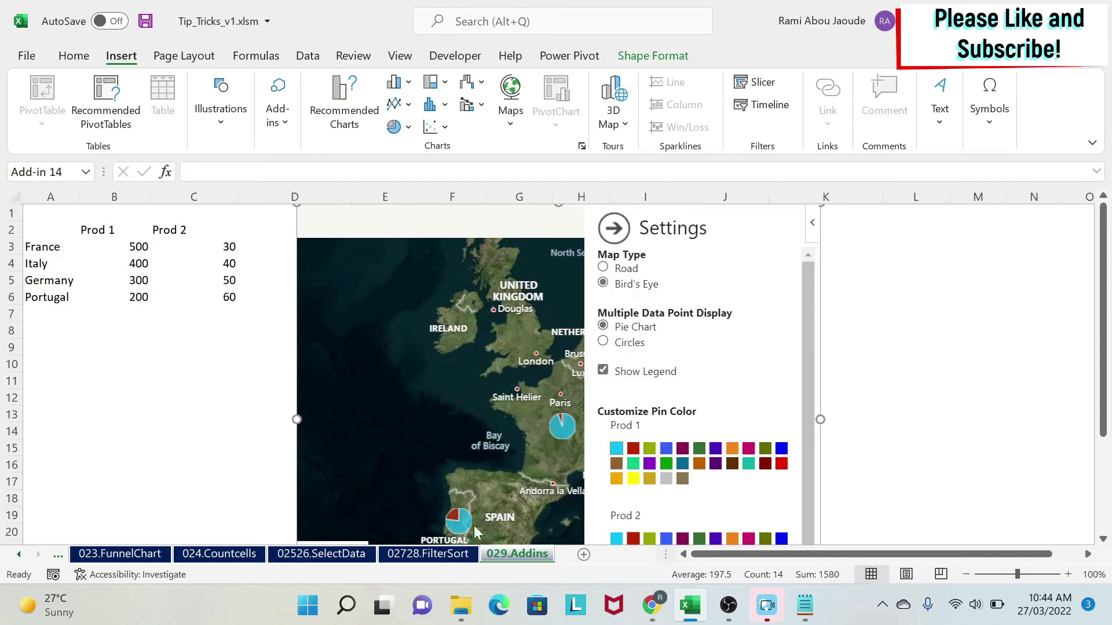
{"action": "left_click", "coordinate": [683, 449]}
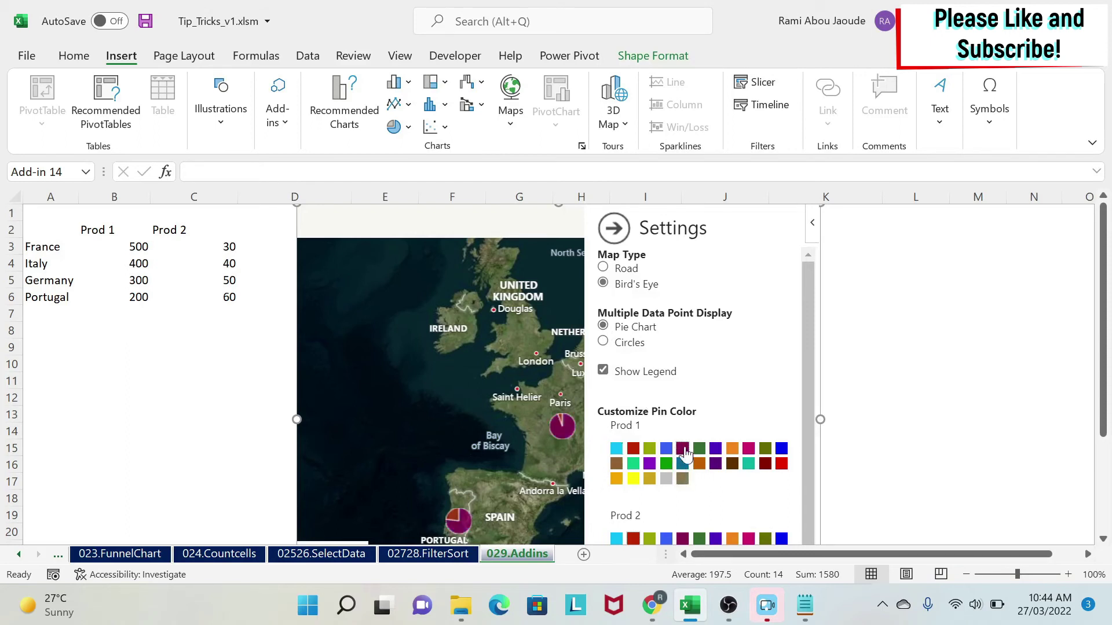
{"action": "left_click", "coordinate": [733, 540]}
{"action": "left_click", "coordinate": [613, 229]}
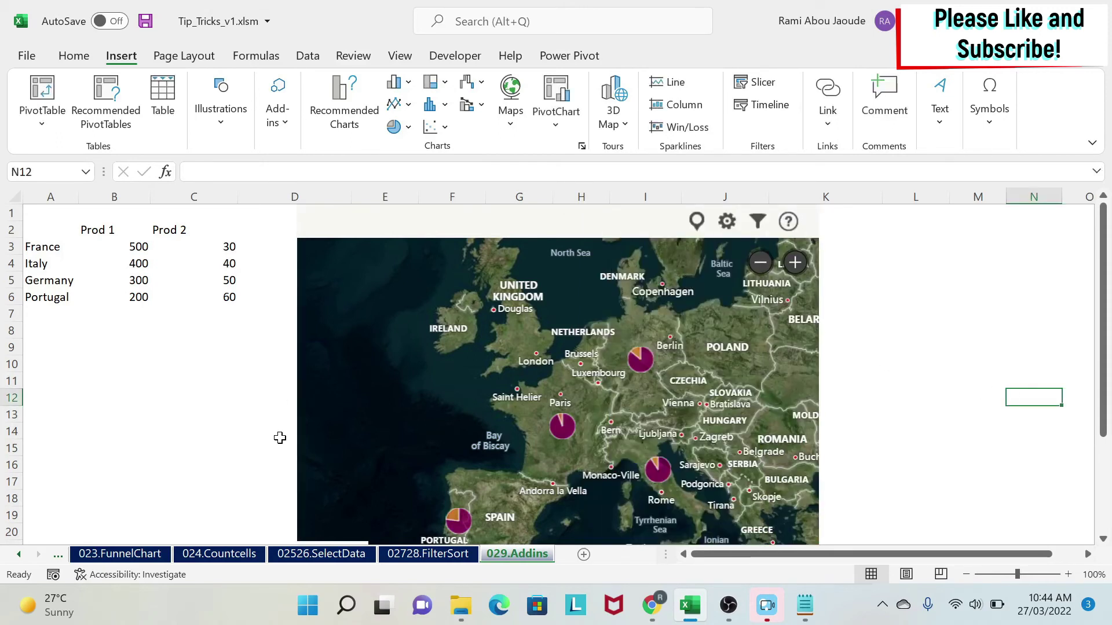
Clear the country sales table in A1:C8 and delete the Bing map add-in.
{"action": "left_click", "coordinate": [49, 210]}
{"action": "left_click", "coordinate": [194, 380]}
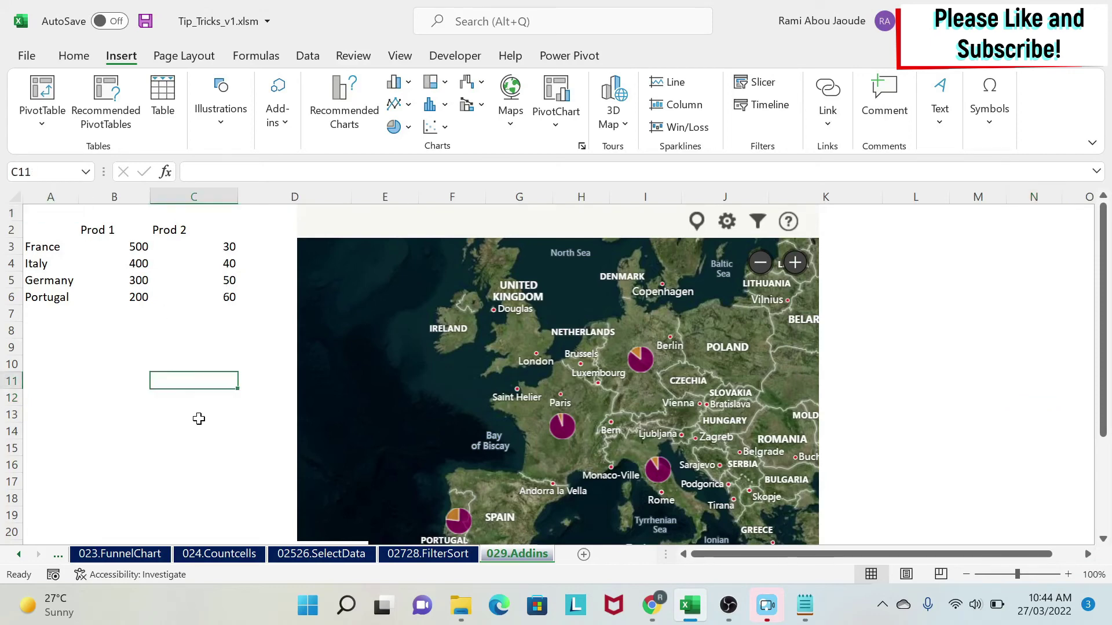
{"action": "left_click_drag", "start_coordinate": [47, 211], "coordinate": [227, 345]}
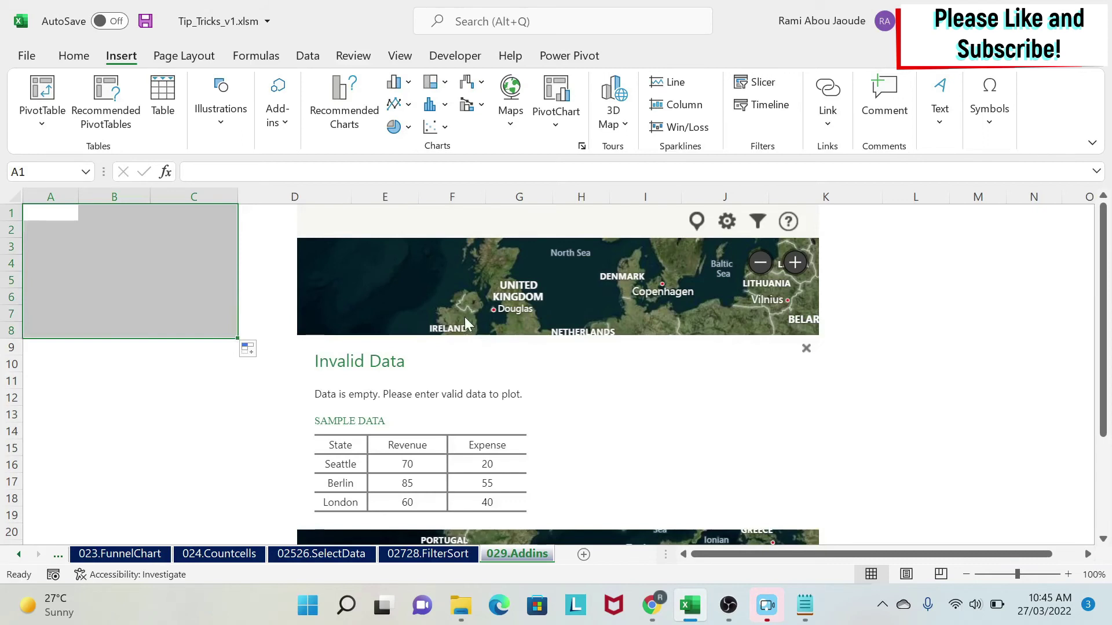
{"action": "left_click", "coordinate": [326, 261]}
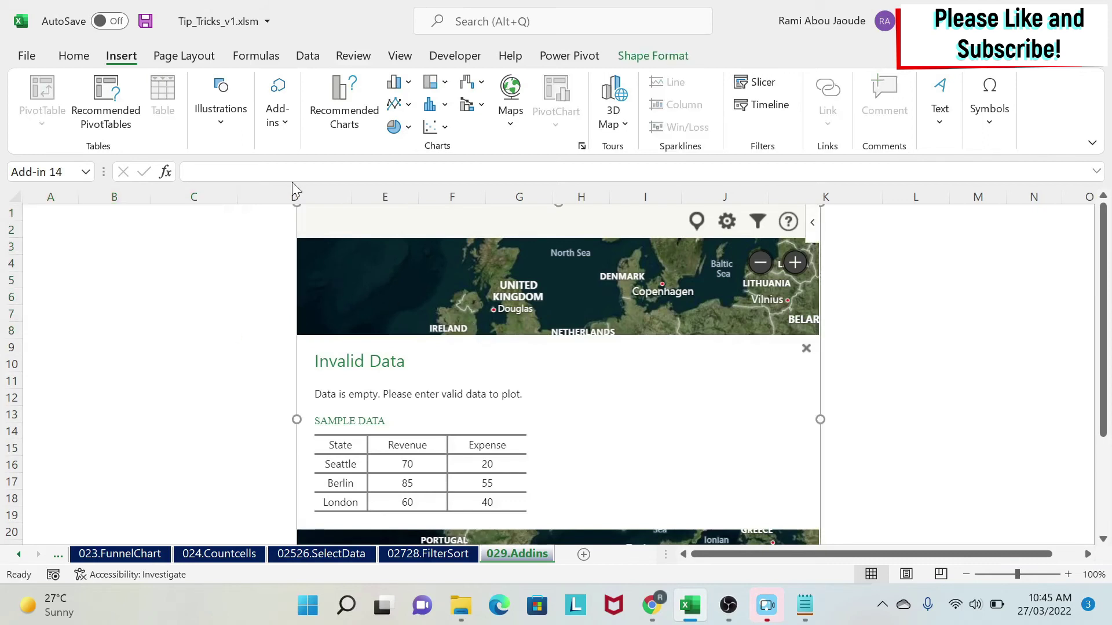
{"action": "key", "text": "Delete"}
{"action": "left_click", "coordinate": [104, 248]}
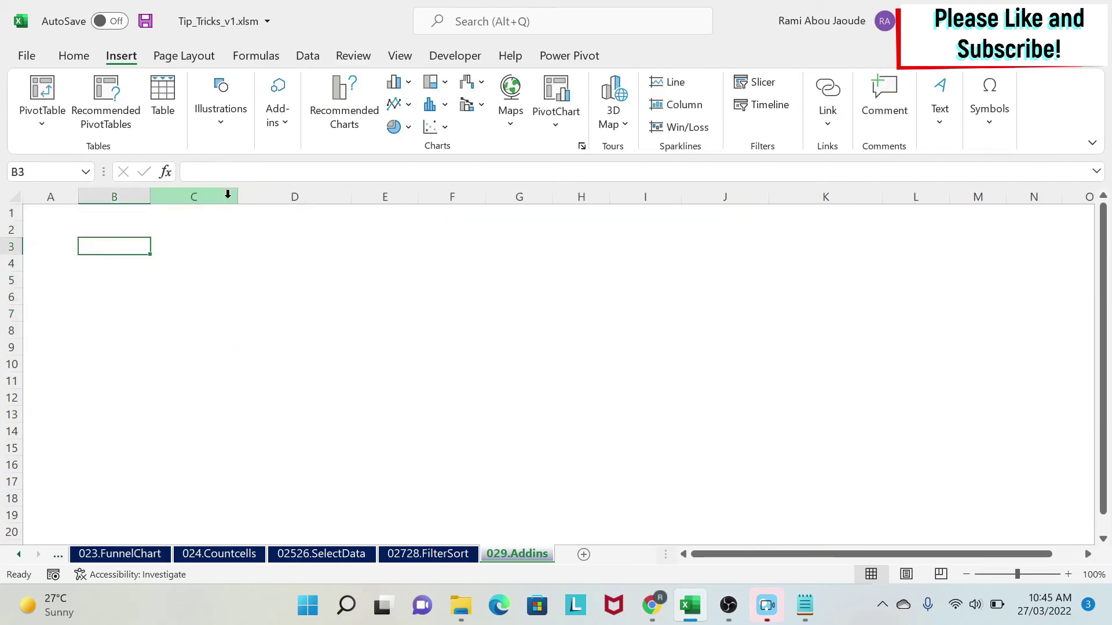
{"action": "left_click", "coordinate": [271, 95]}
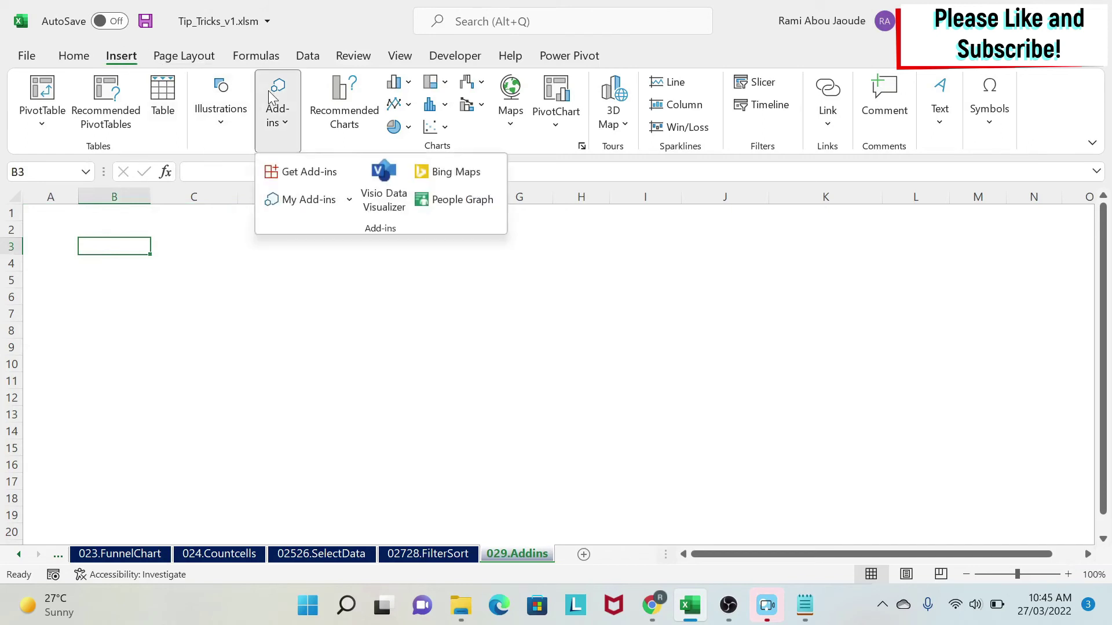
{"action": "left_click", "coordinate": [322, 203]}
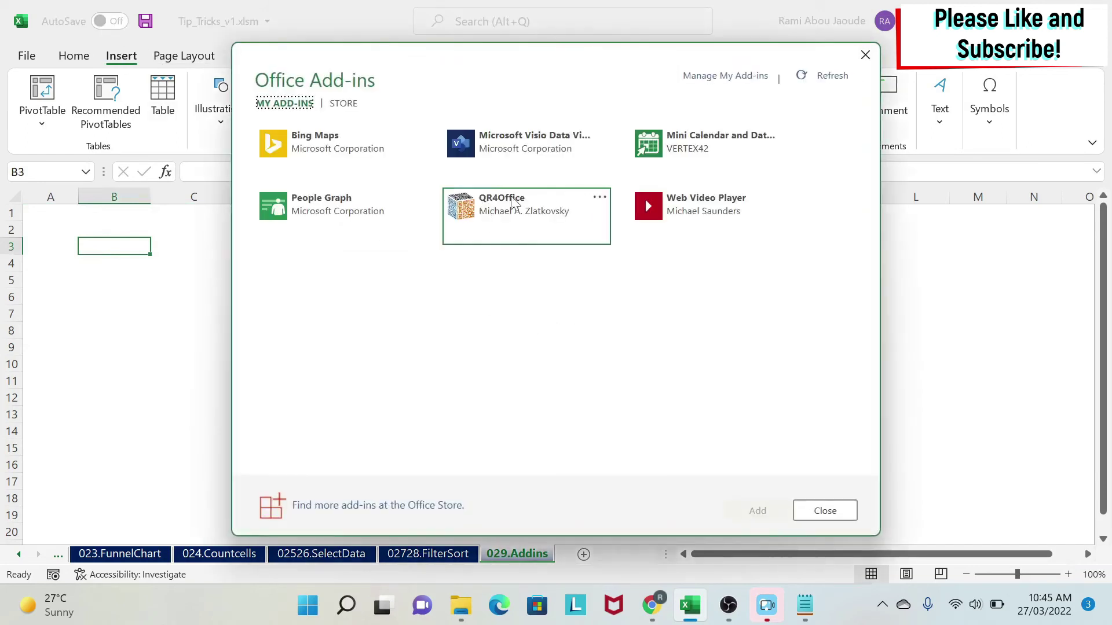
{"action": "double_click", "coordinate": [520, 205]}
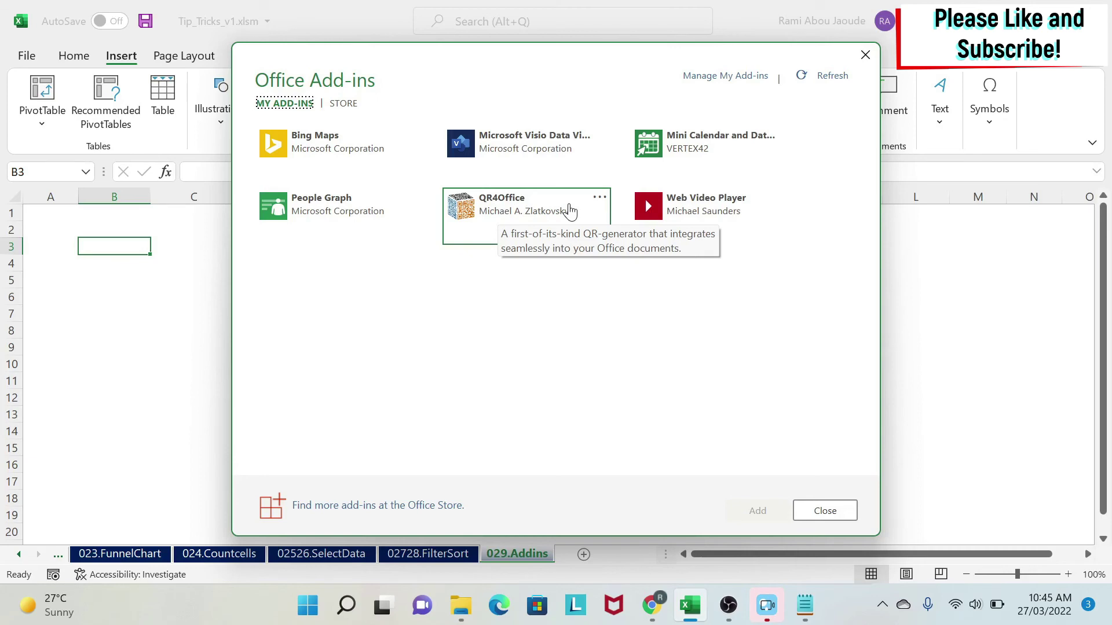
{"action": "left_click", "coordinate": [526, 229]}
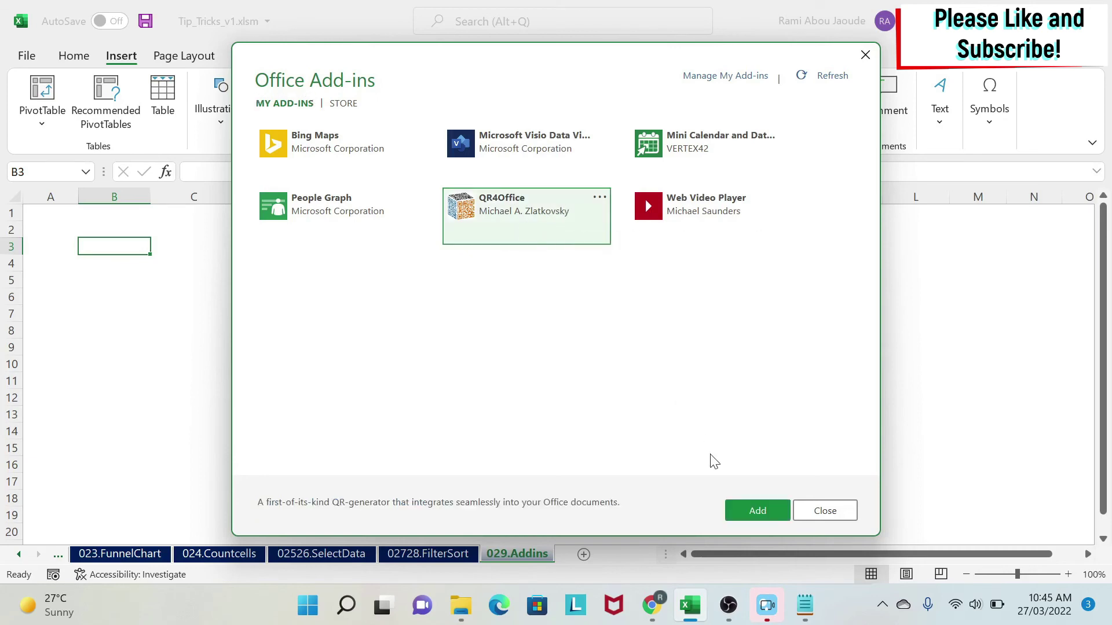
{"action": "left_click", "coordinate": [753, 511]}
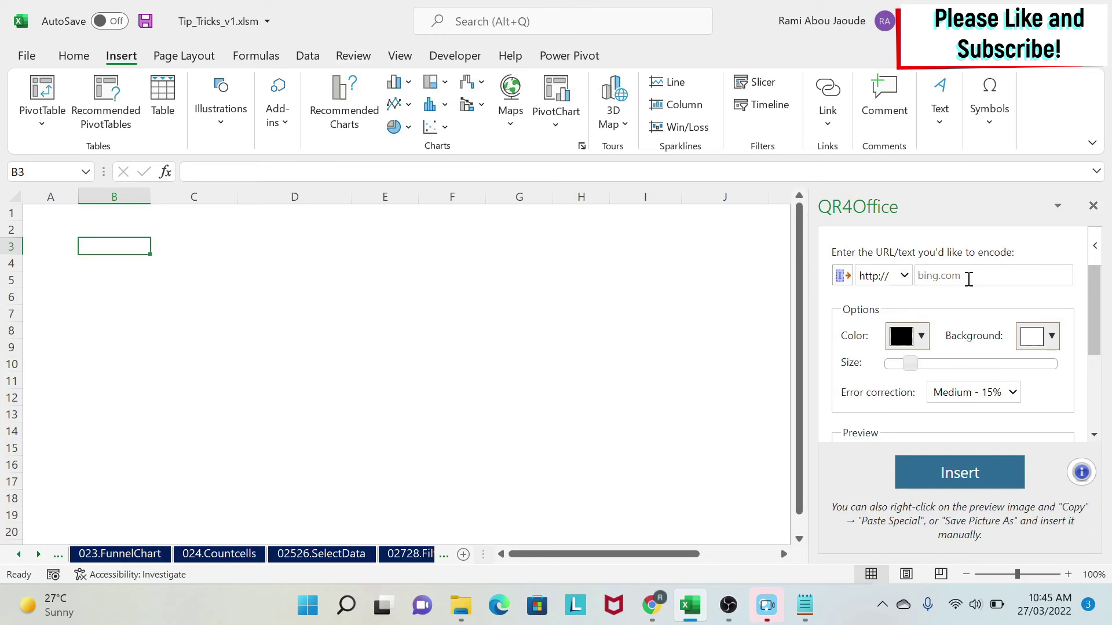
{"action": "left_click", "coordinate": [904, 276]}
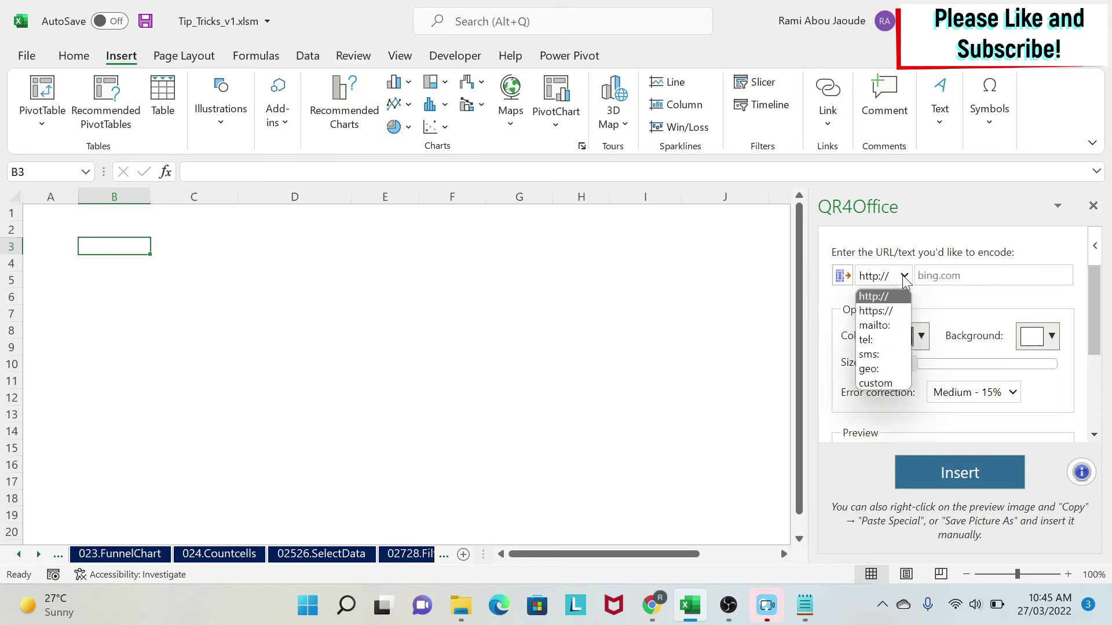
{"action": "left_click", "coordinate": [901, 384]}
{"action": "left_click", "coordinate": [945, 276]}
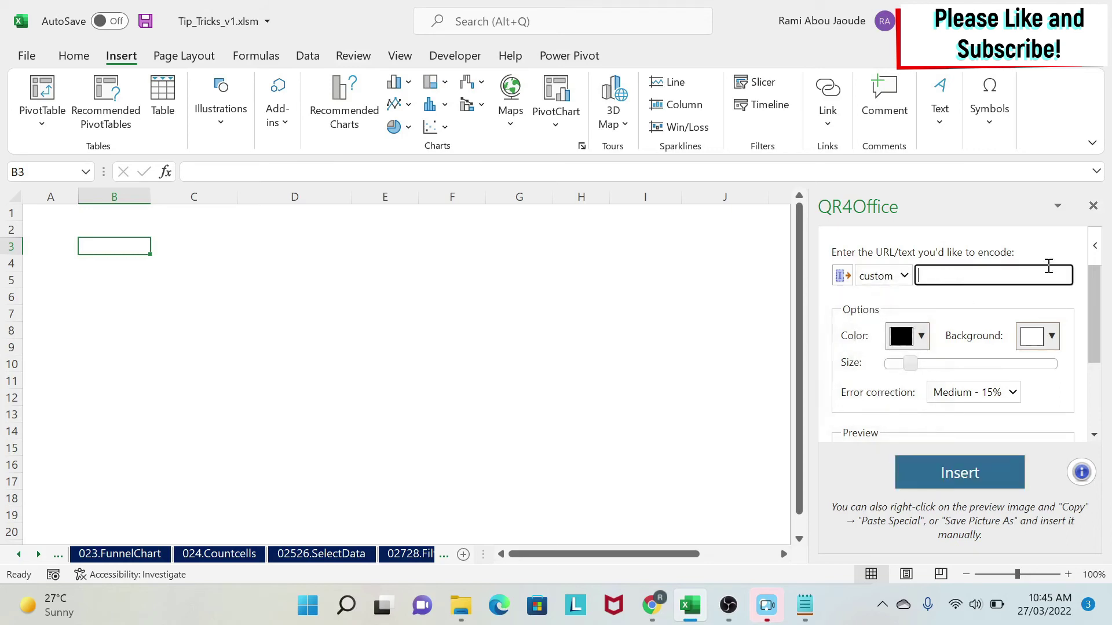
{"action": "type", "text": "123456"}
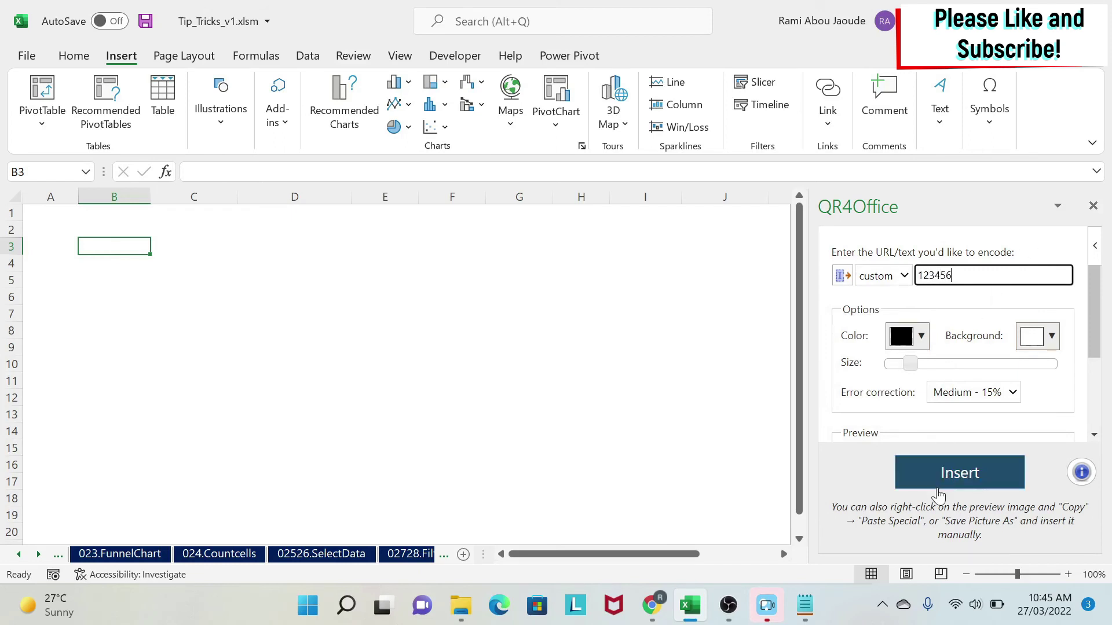
{"action": "left_click", "coordinate": [950, 474]}
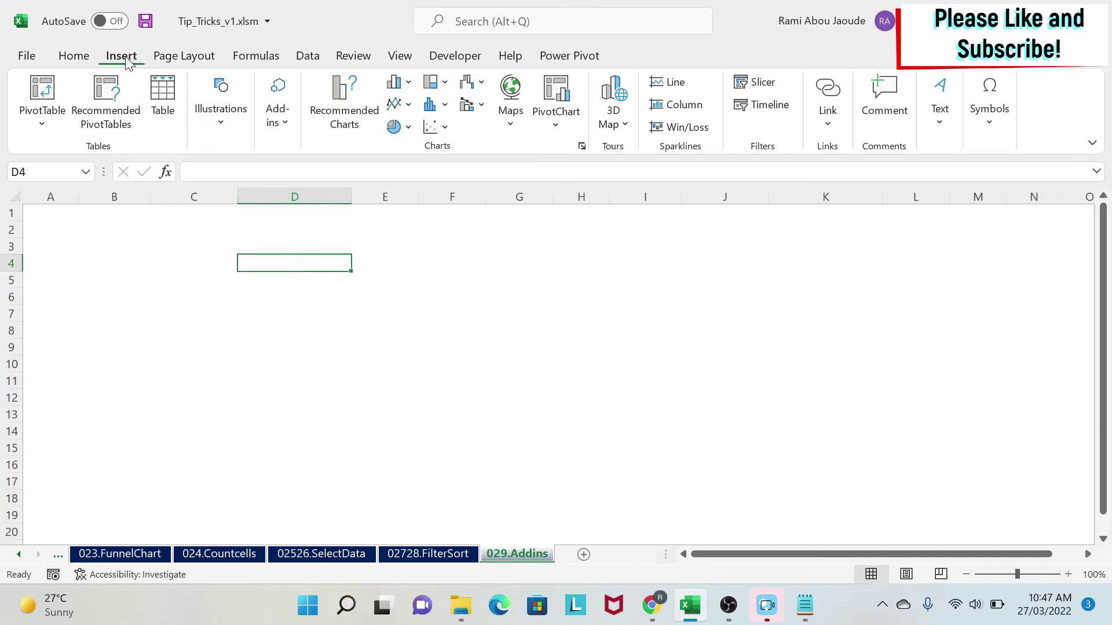
Add the Mini Calendar and Date Picker add-in and pick 08/03/2022 into cell D6.
{"action": "left_click", "coordinate": [279, 116]}
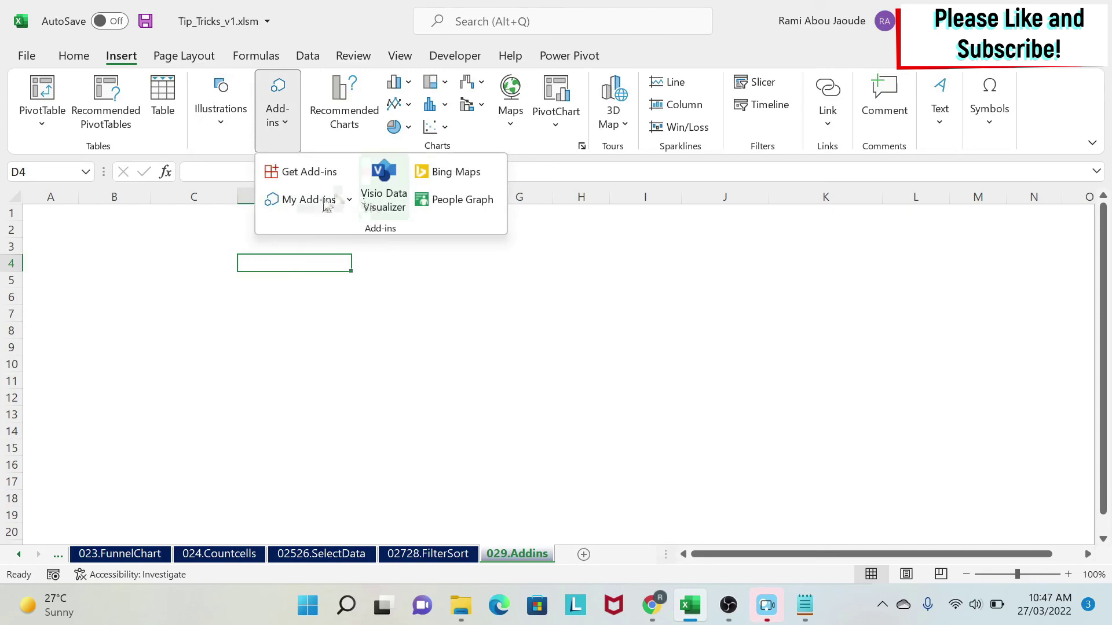
{"action": "left_click", "coordinate": [338, 203]}
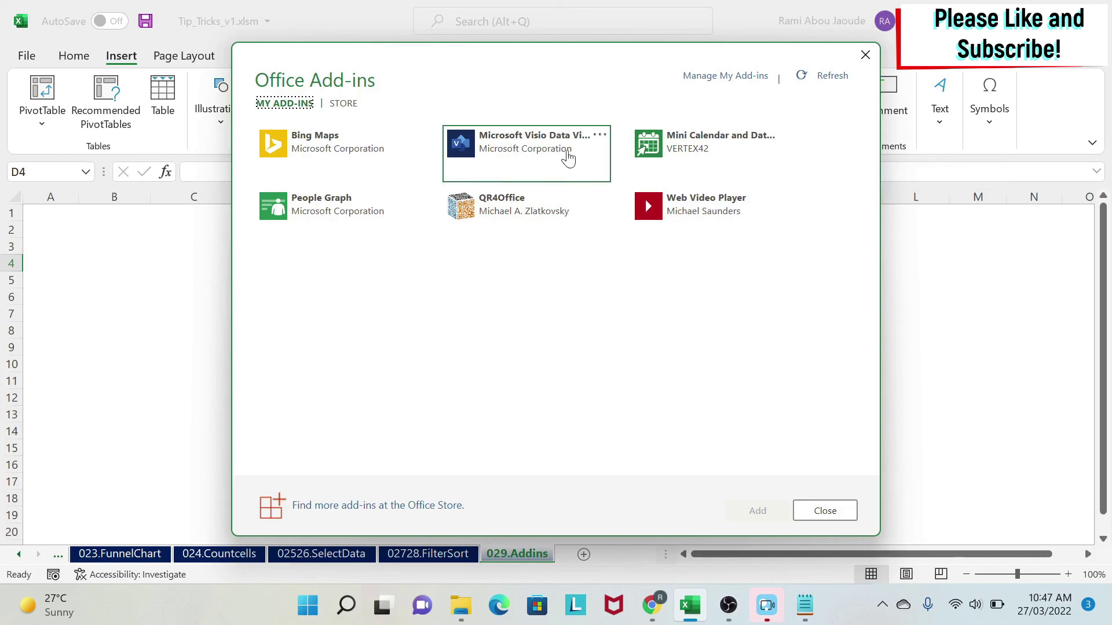
{"action": "left_click", "coordinate": [698, 148]}
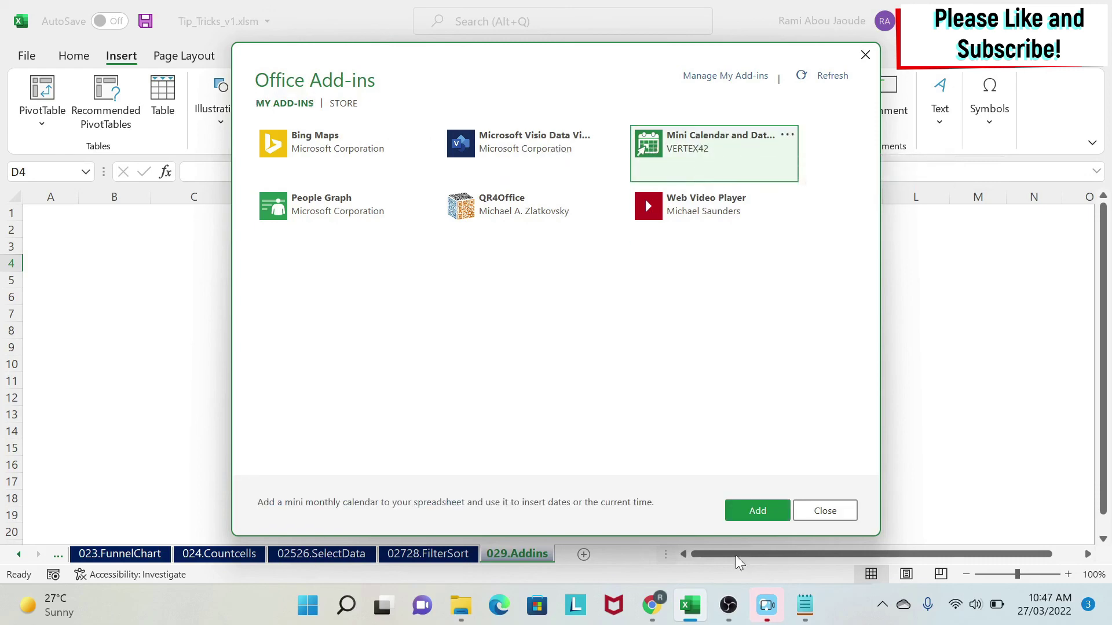
{"action": "left_click", "coordinate": [753, 524]}
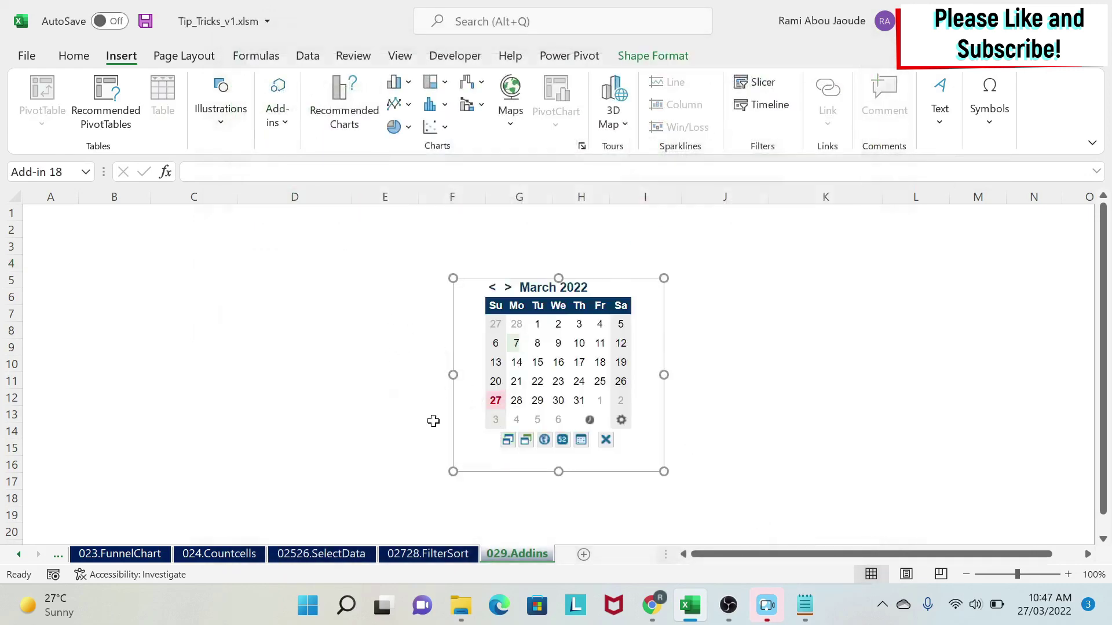
{"action": "left_click", "coordinate": [283, 295]}
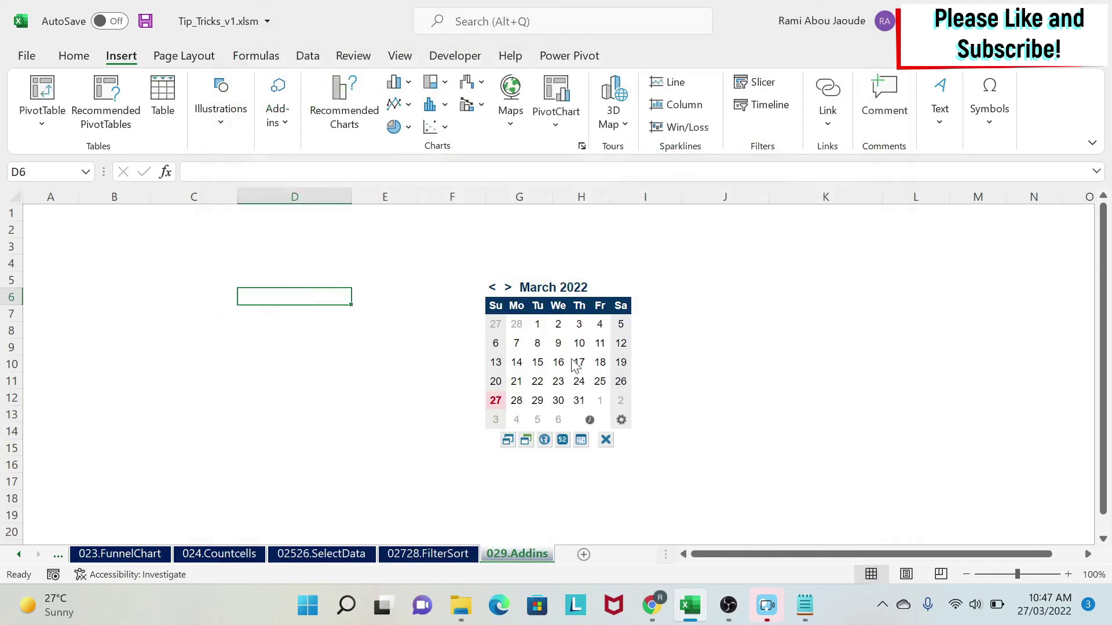
{"action": "left_click", "coordinate": [541, 346]}
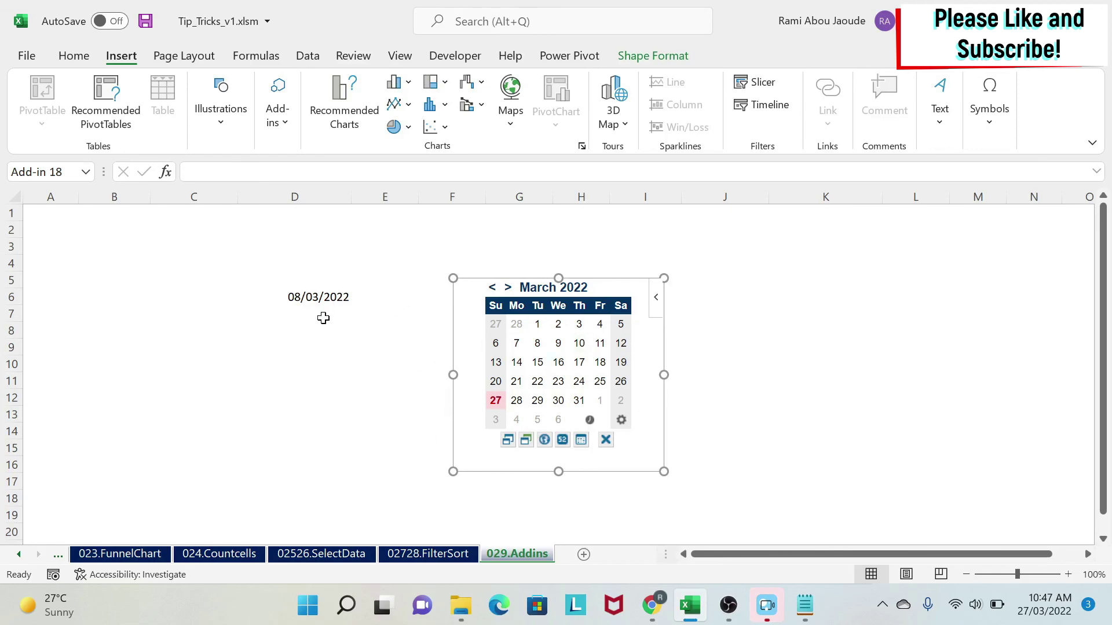
{"action": "left_click", "coordinate": [323, 318]}
Insert the current time, 10:47 AM, into D7 below the date with the Mini Calendar.
{"action": "left_click", "coordinate": [589, 420]}
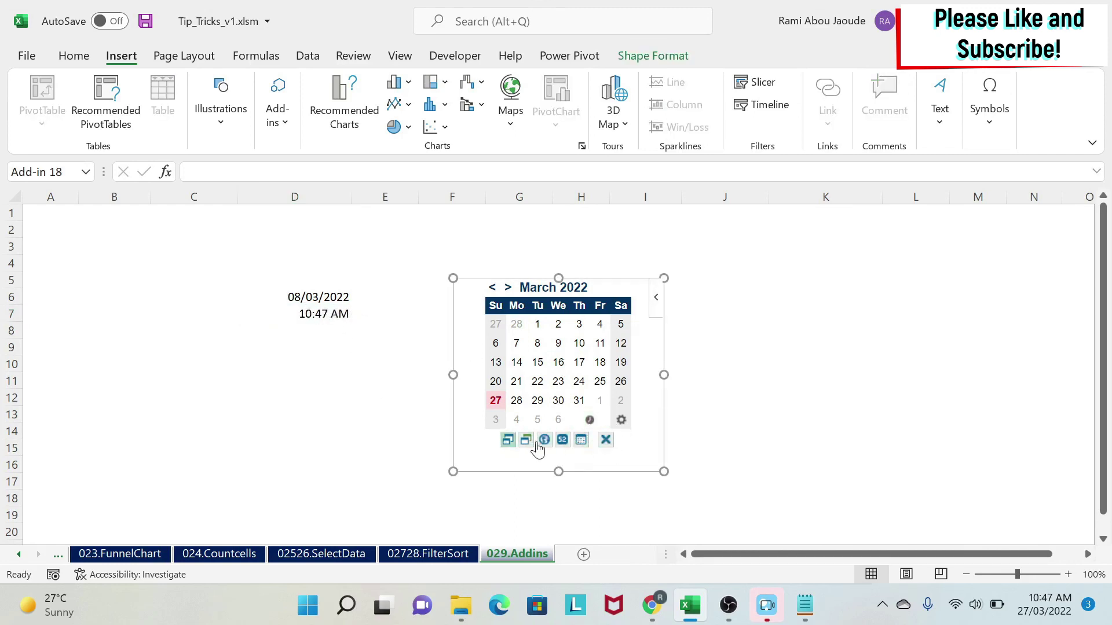
{"action": "left_click", "coordinate": [581, 441]}
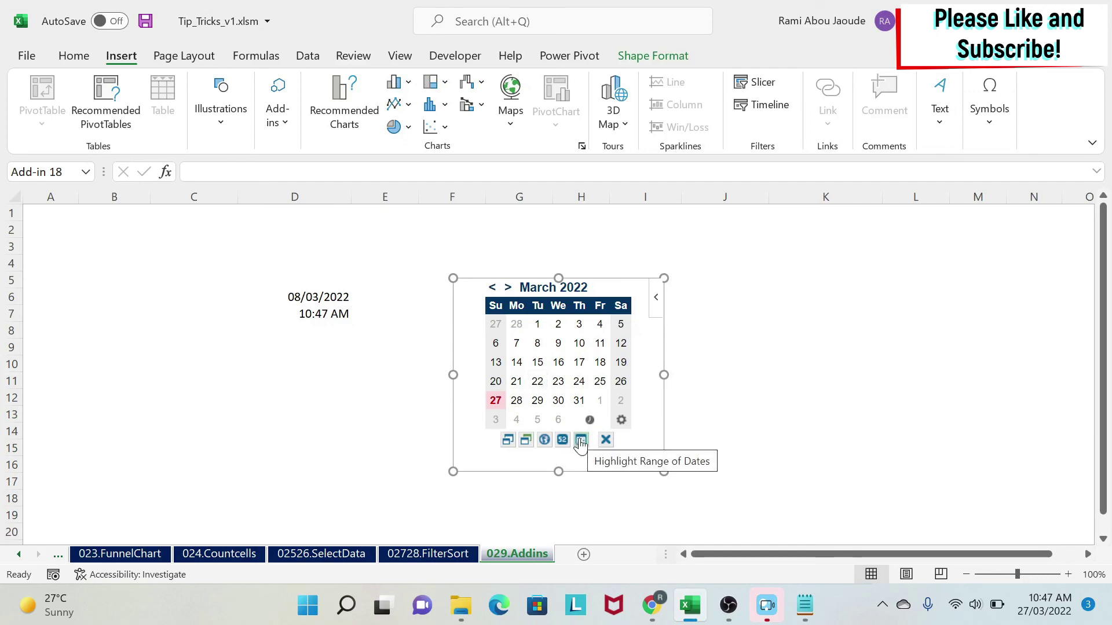
{"action": "left_click", "coordinate": [765, 313]}
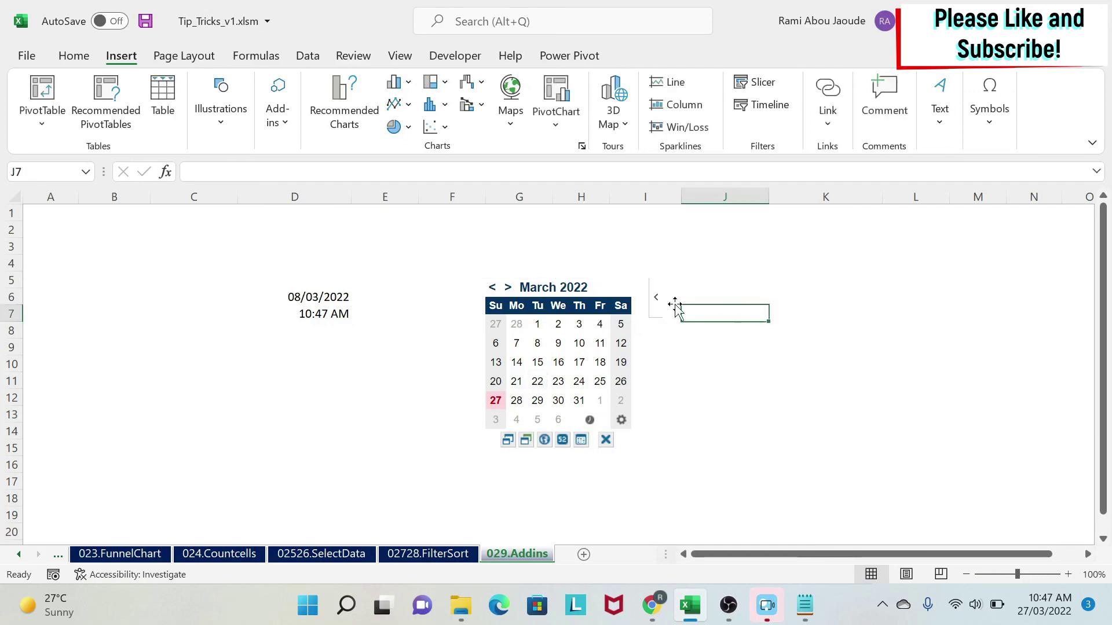
Delete the Mini Calendar add-in and select the block holding 08/03/2022 and 10:47 AM.
{"action": "left_click", "coordinate": [620, 278]}
{"action": "key", "text": "Delete"}
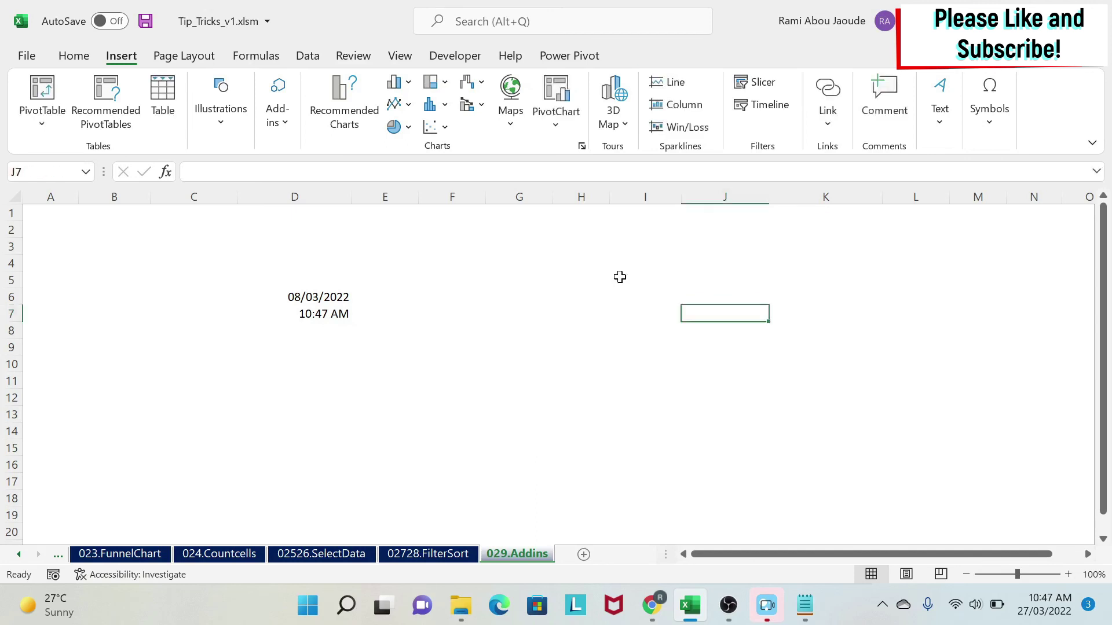
{"action": "left_click_drag", "start_coordinate": [280, 274], "coordinate": [381, 406]}
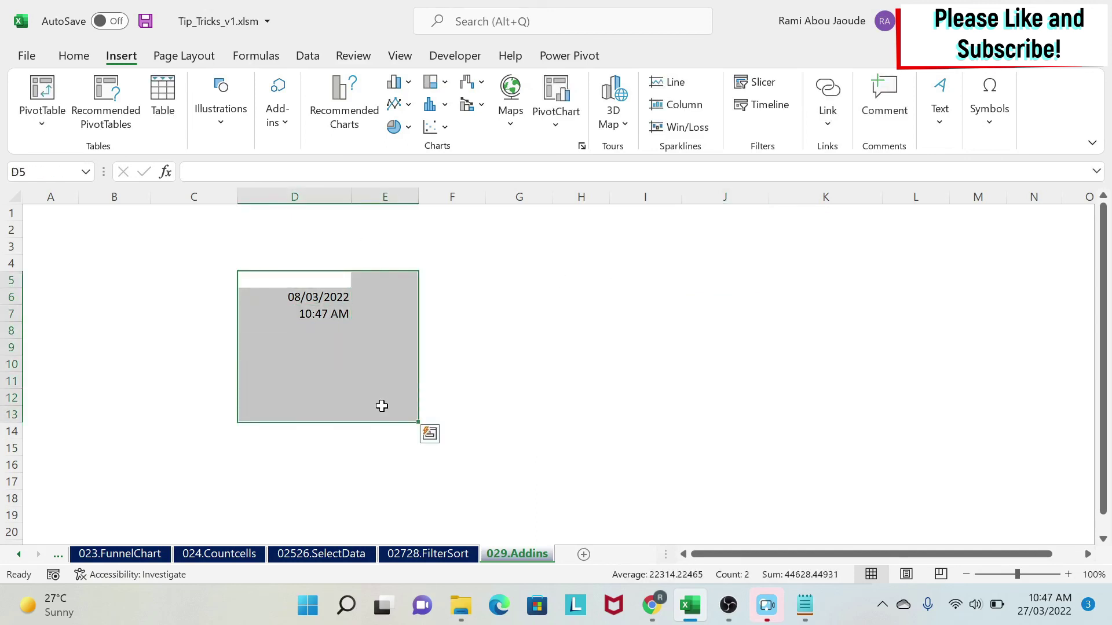